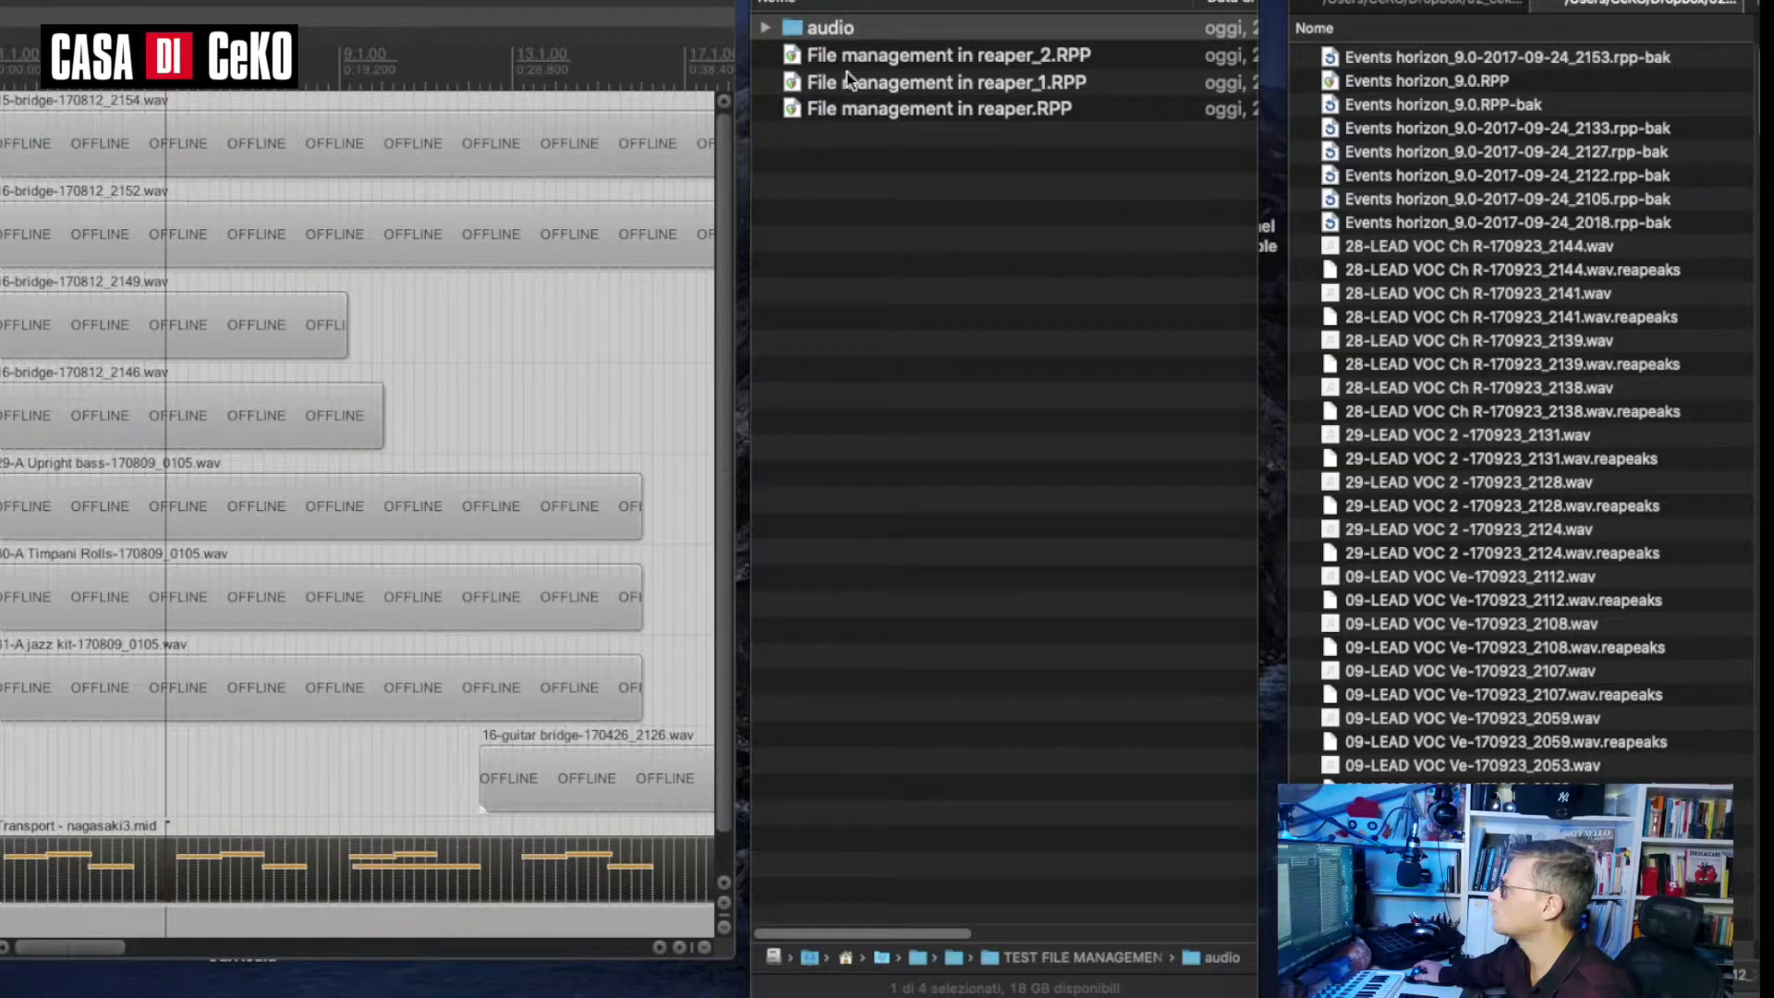
Look into the audio folder, and survey the long file list in the Events horizon project folder.
left_click(768, 30, "alt")
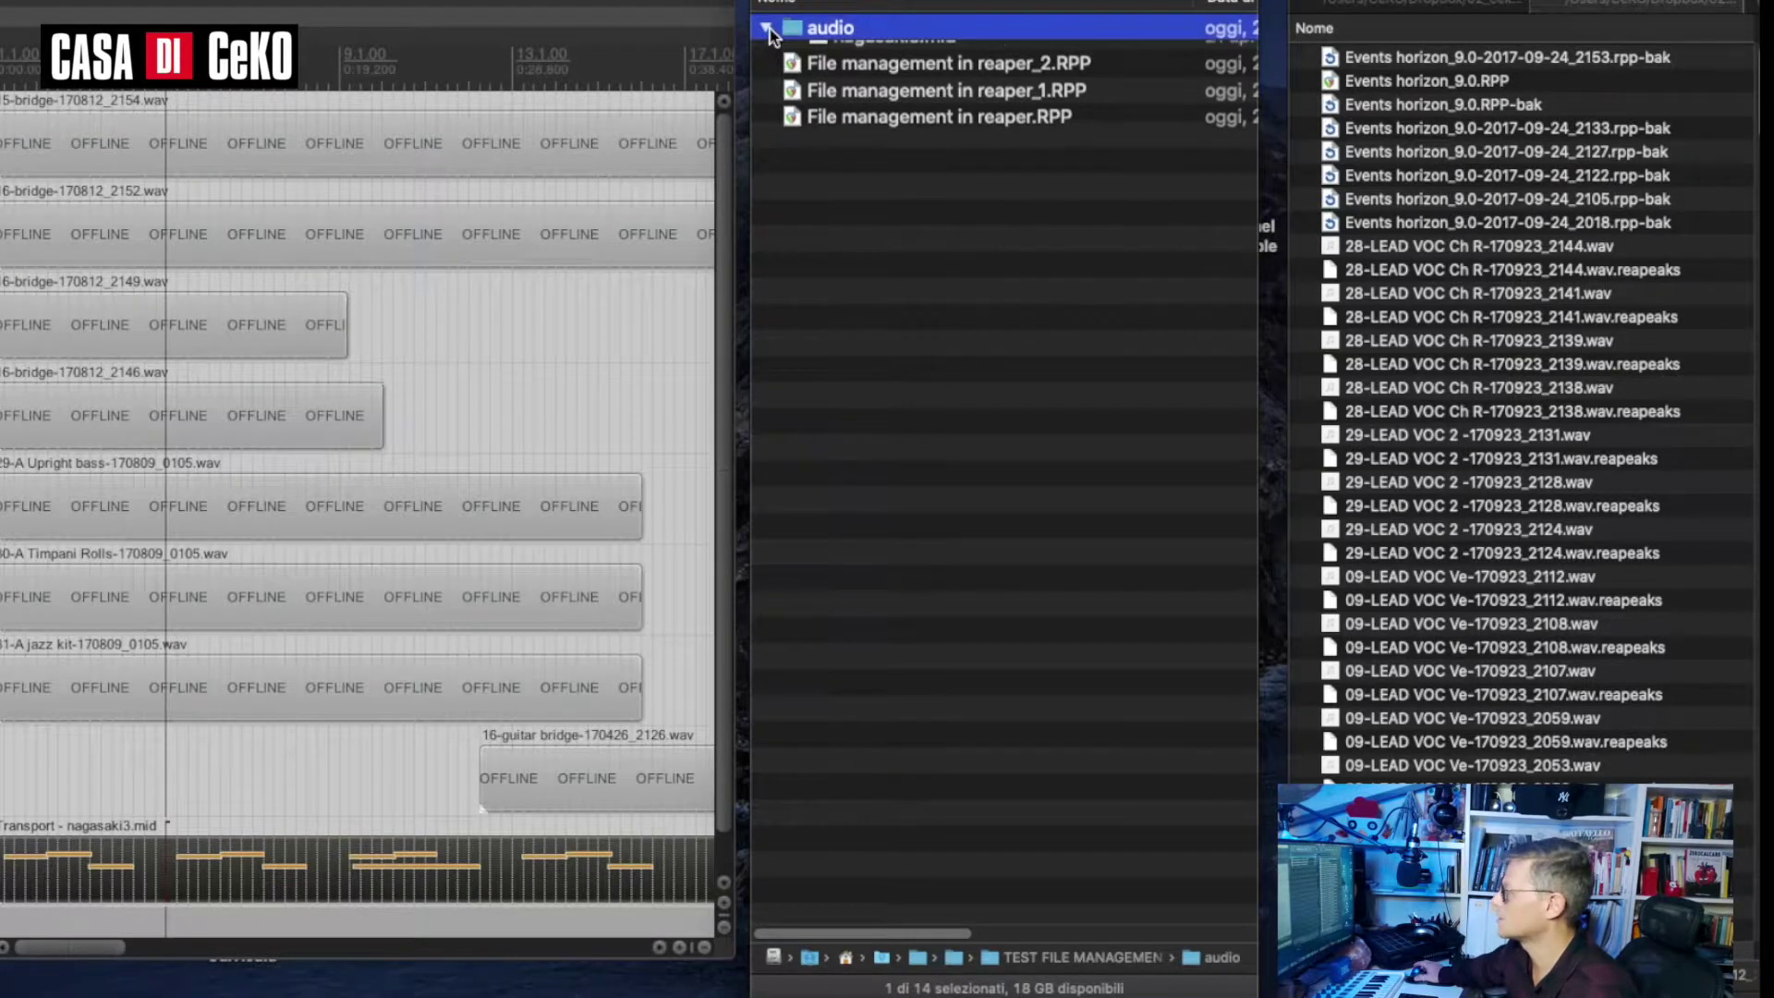
left_click(765, 31)
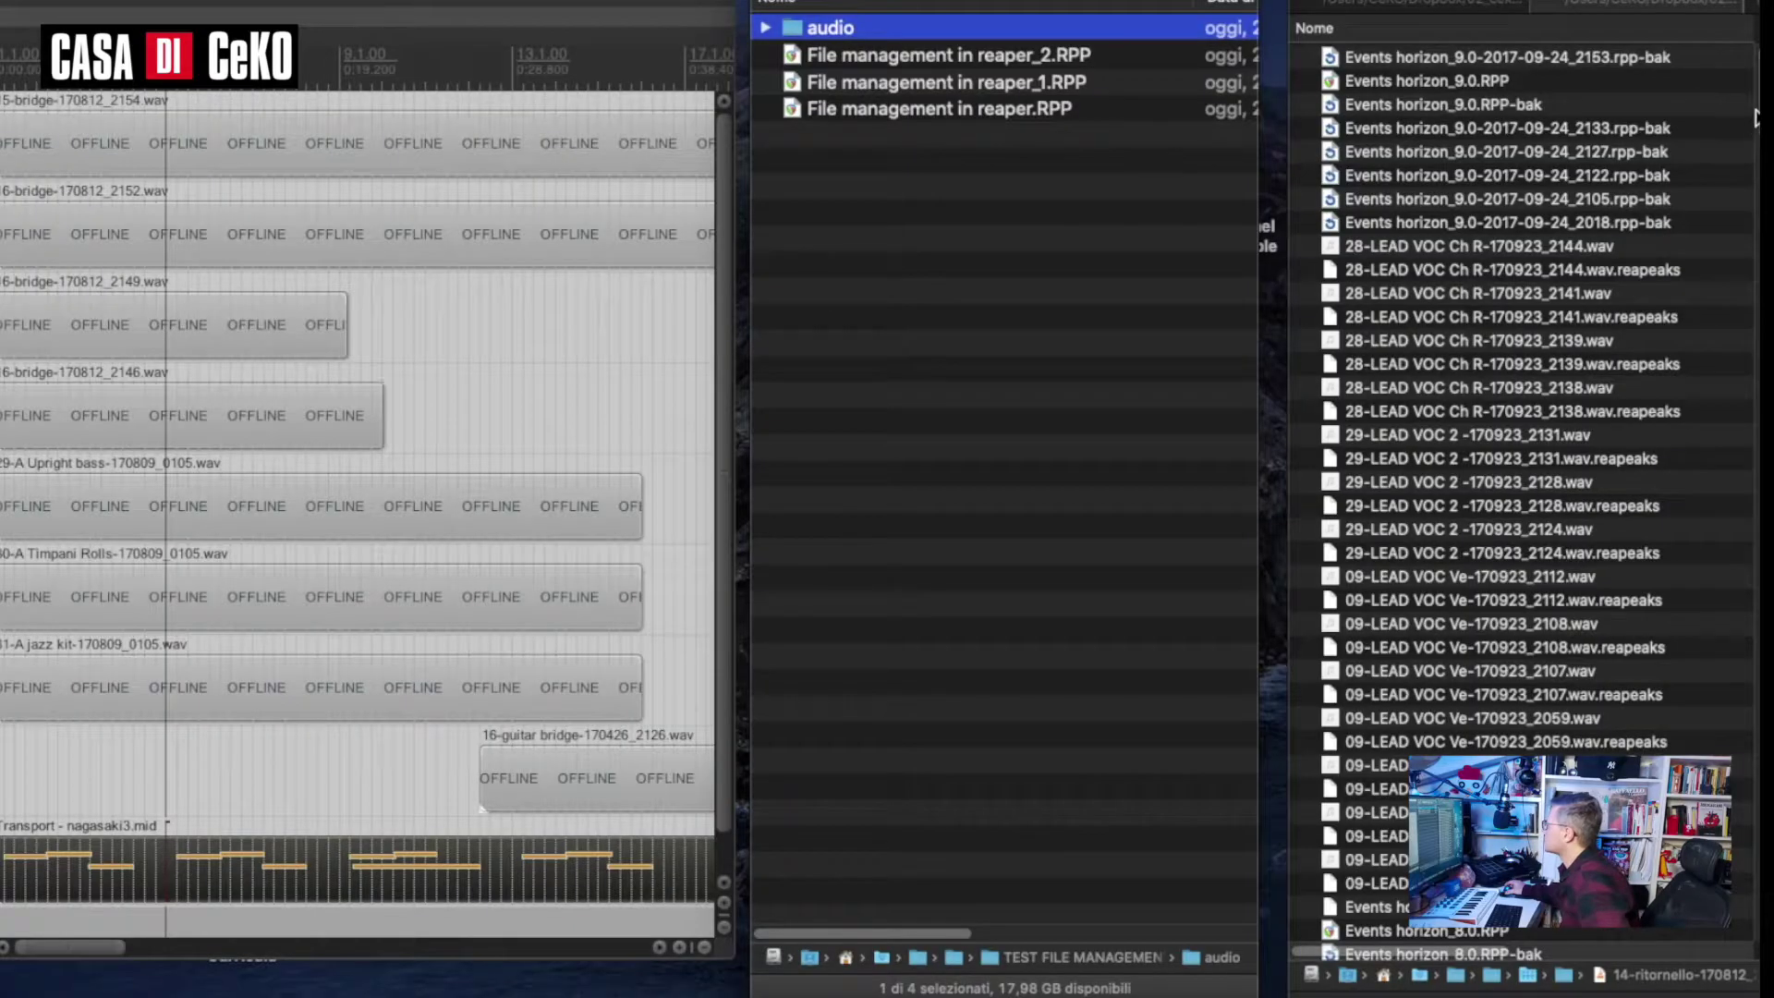
scroll(1520, 499, "down", 20)
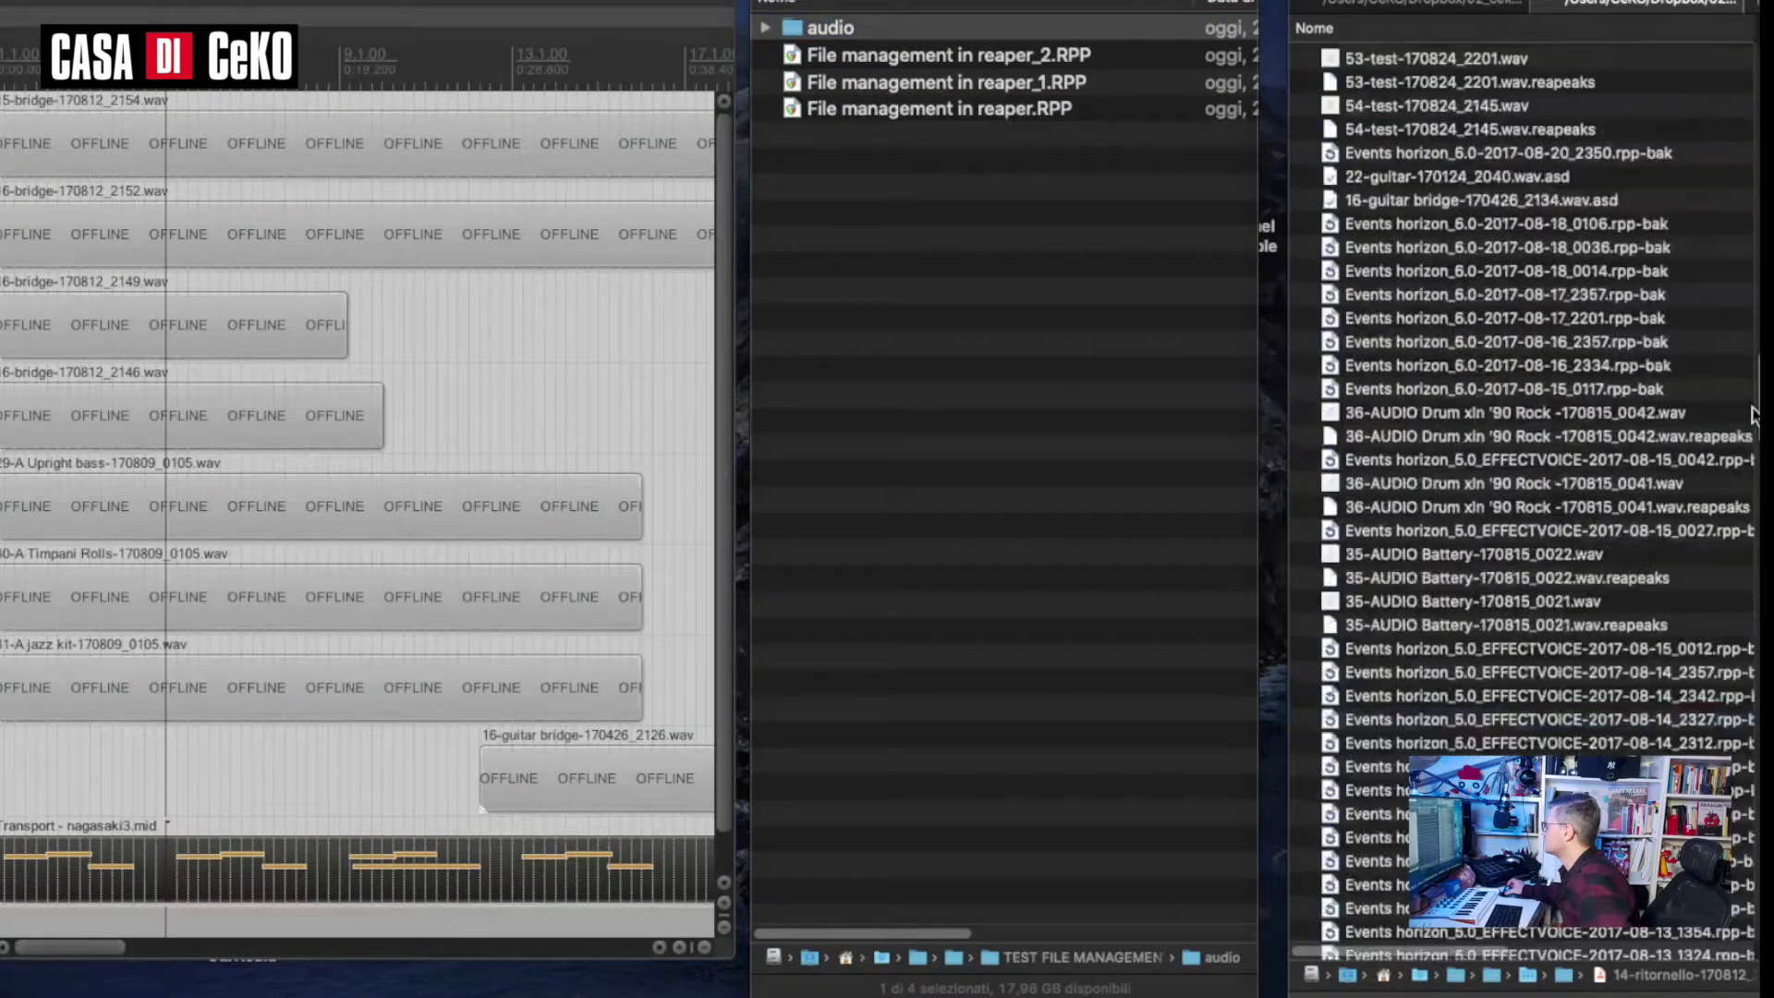
scroll(1520, 499, "down", 20)
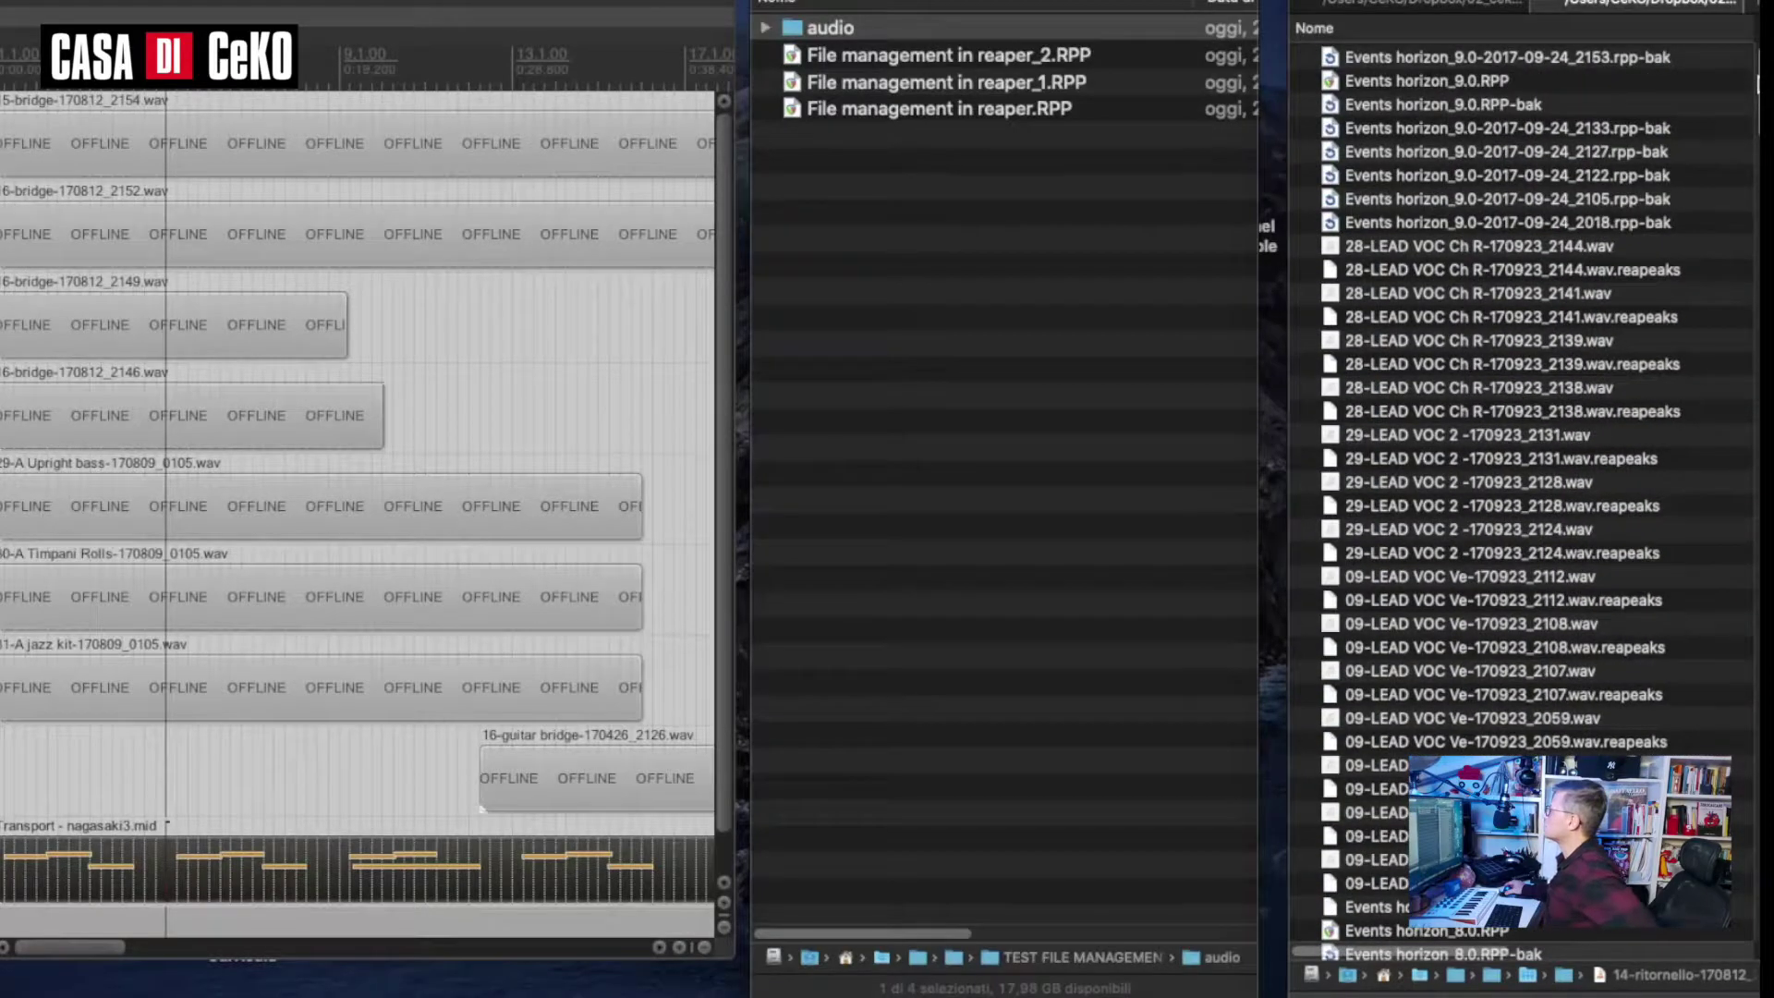
scroll(1520, 499, "up", 15)
scroll(1520, 499, "down", 15)
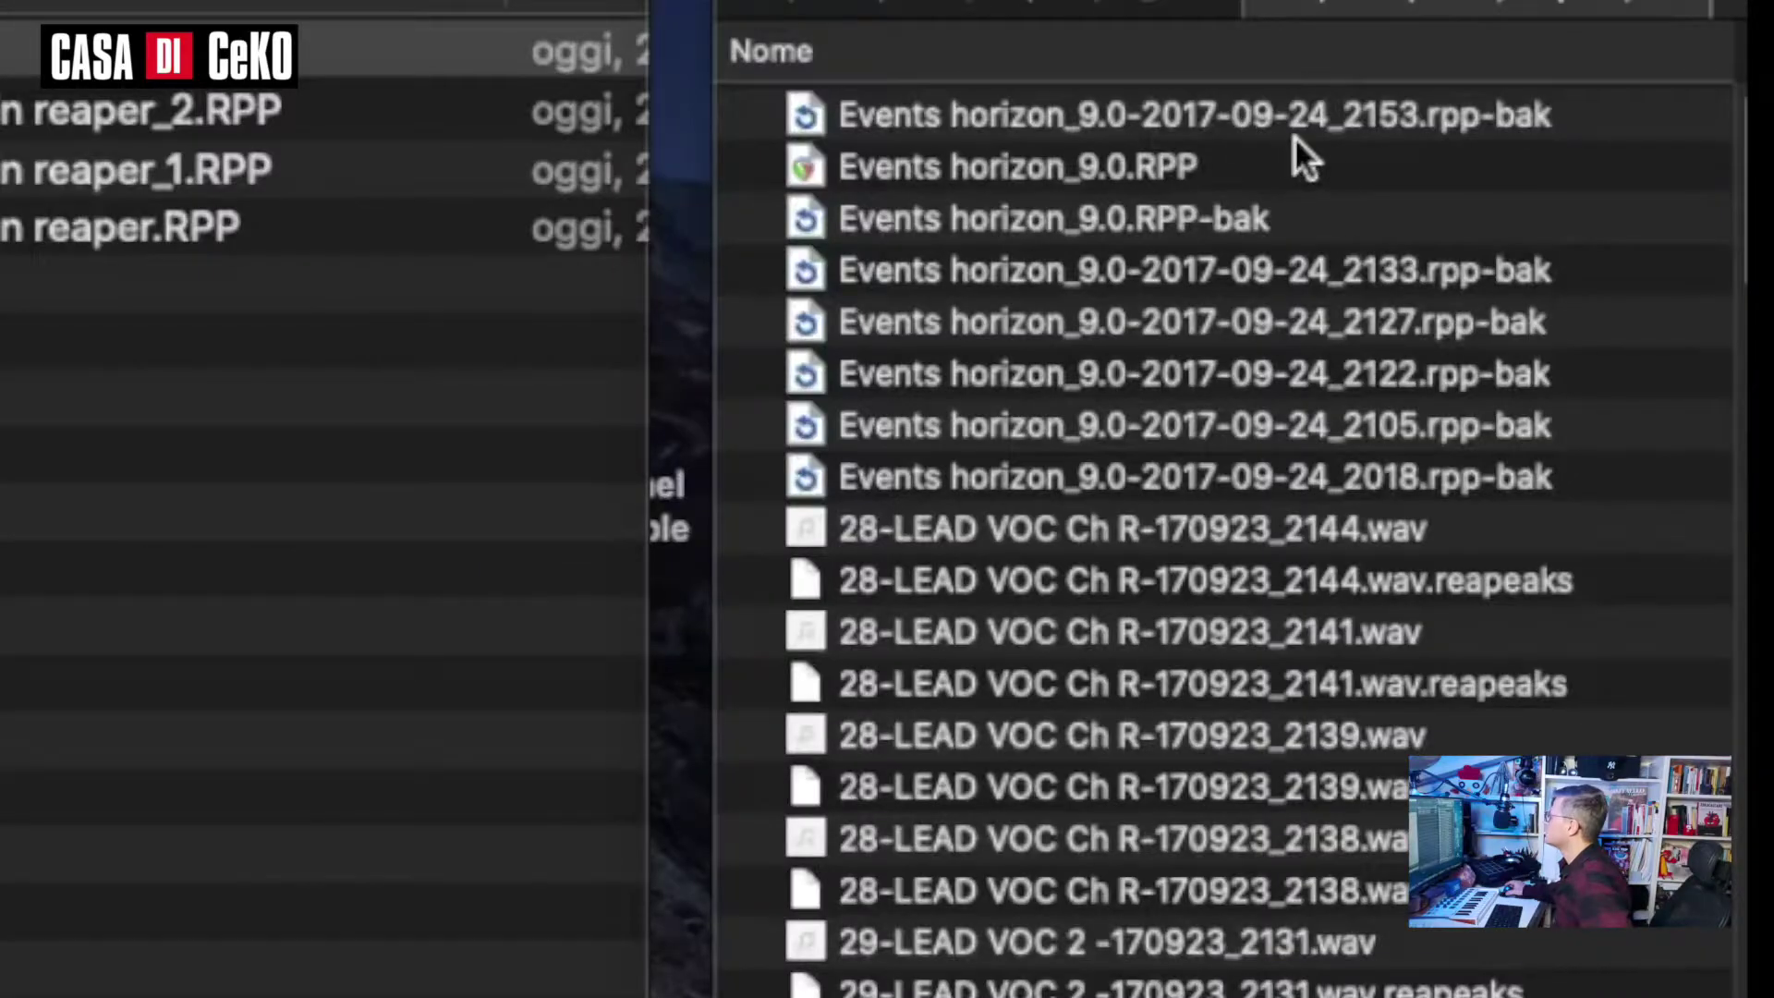
Examine the file types mixed together in the Events horizon folder: rpp-bak, RPP, wav, RPP-UNDO and reapeaks.
left_click(1332, 120)
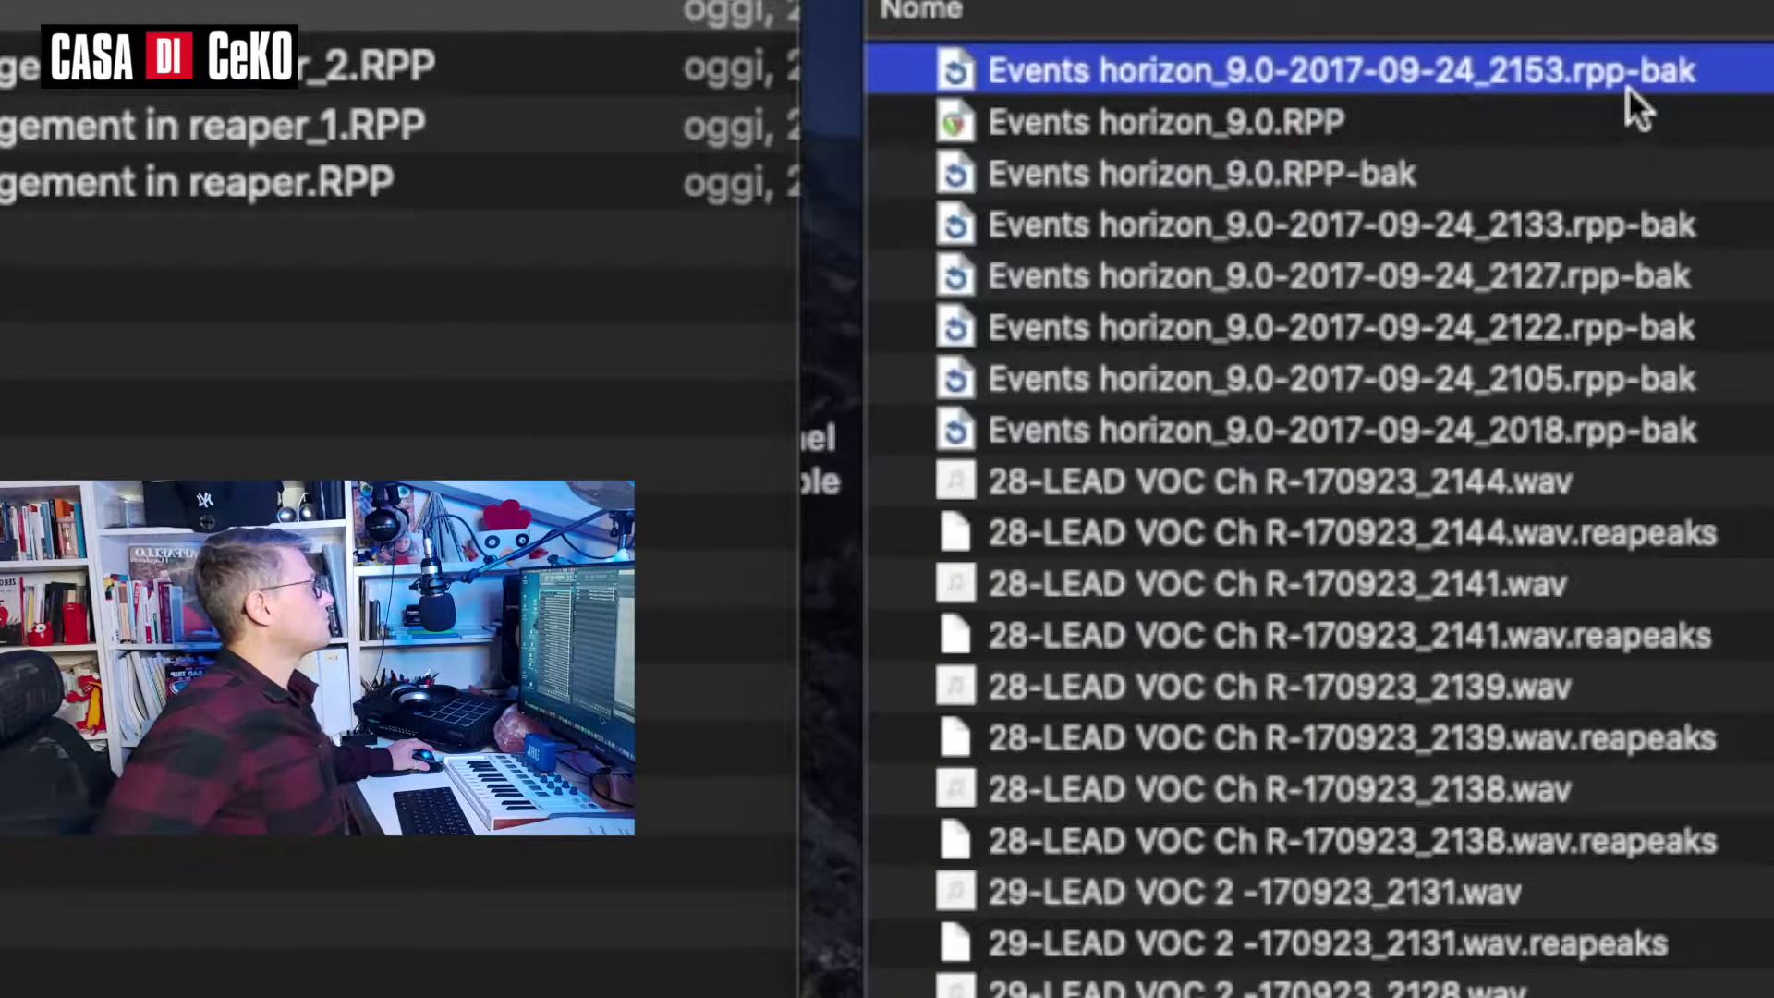
left_click(1184, 135)
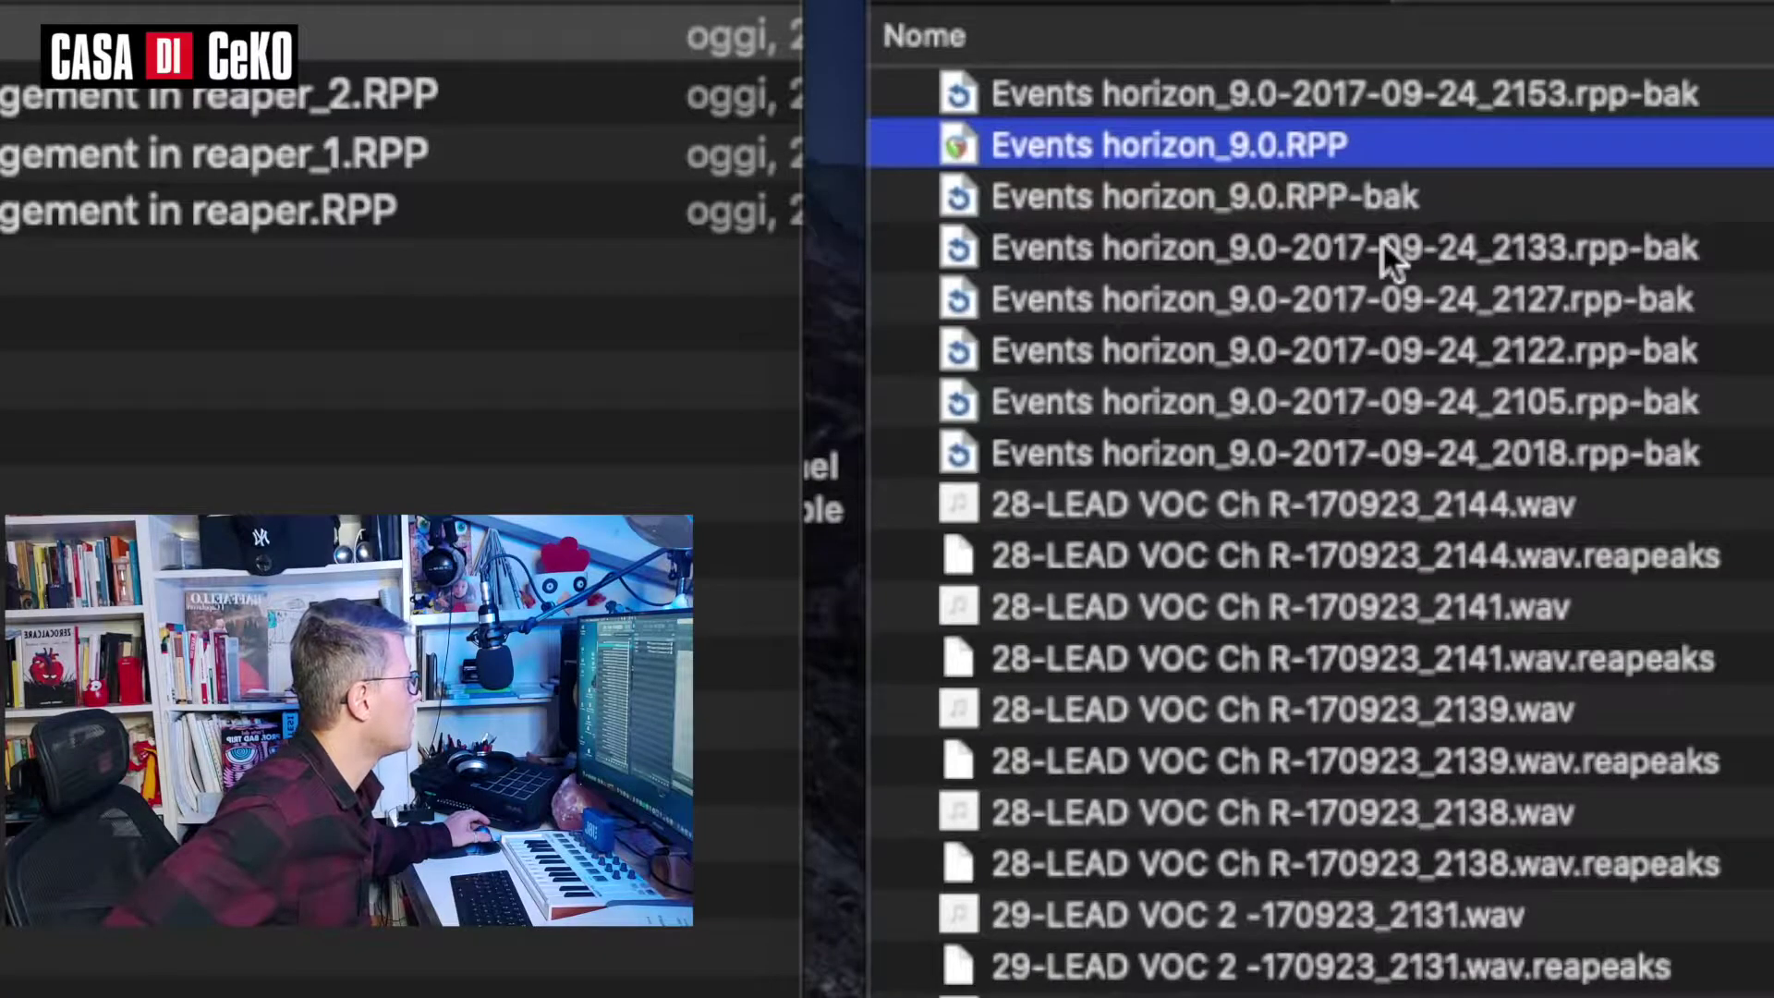
scroll(1381, 249, "down", 3)
left_click(1268, 364)
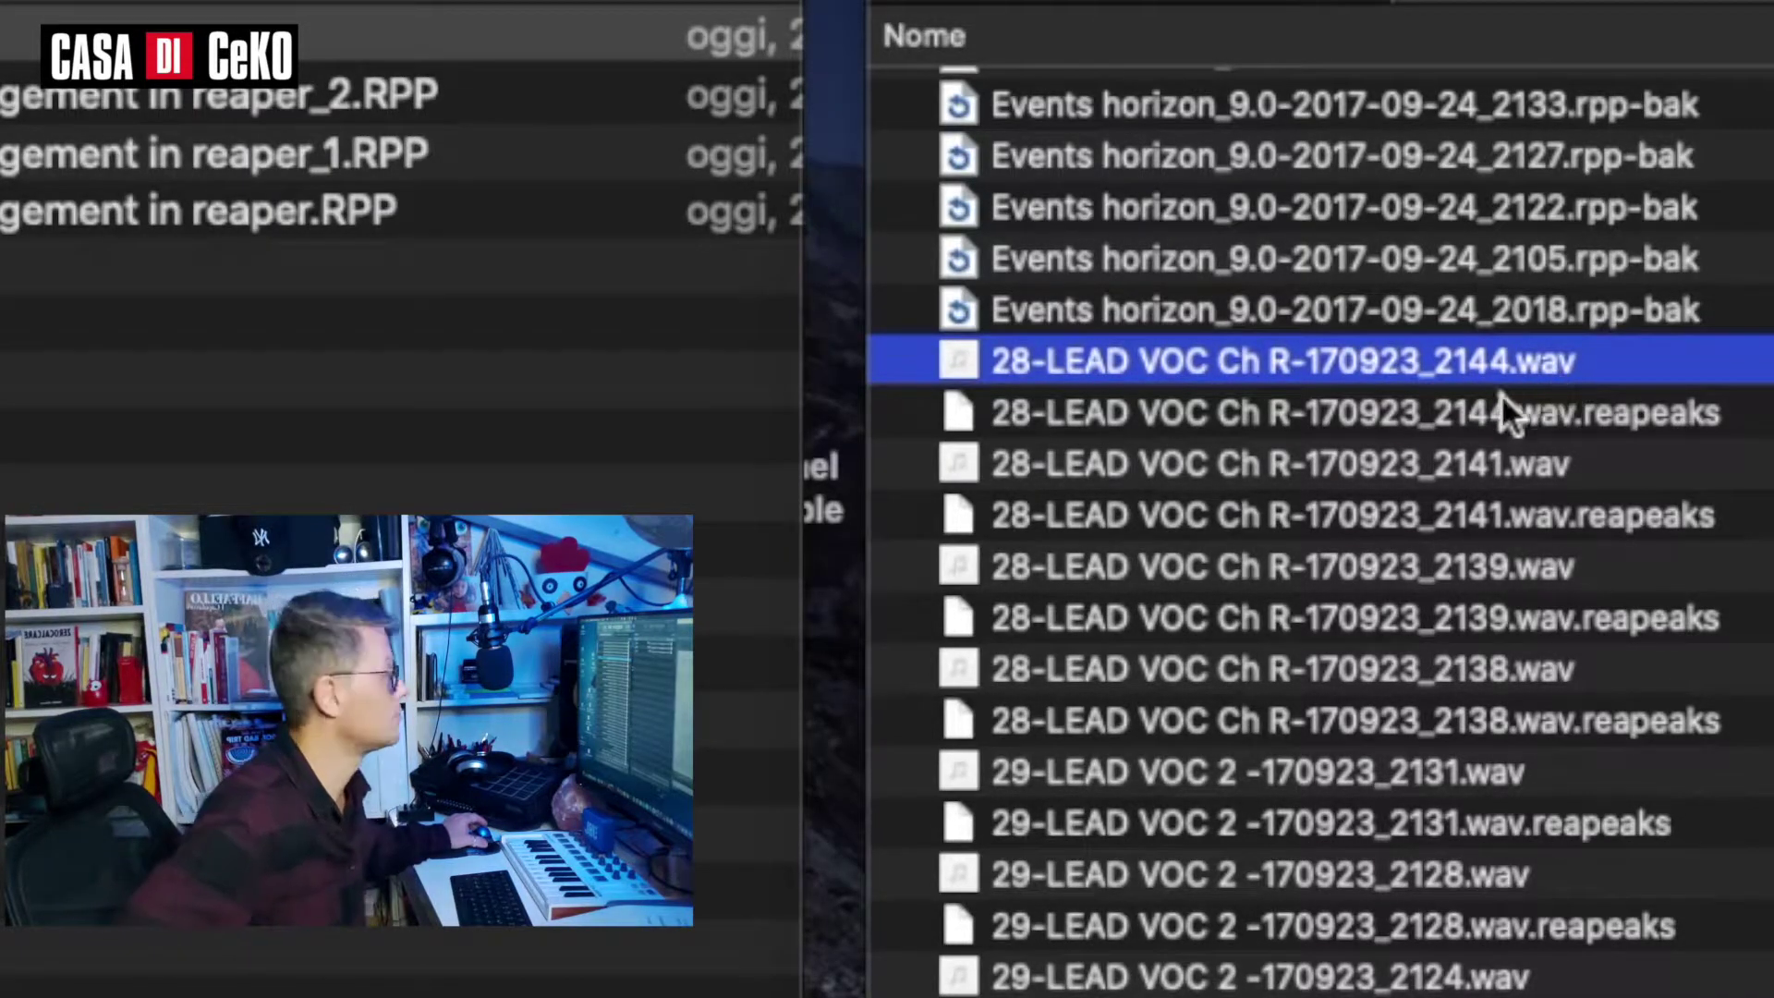
scroll(1444, 554, "down", 10)
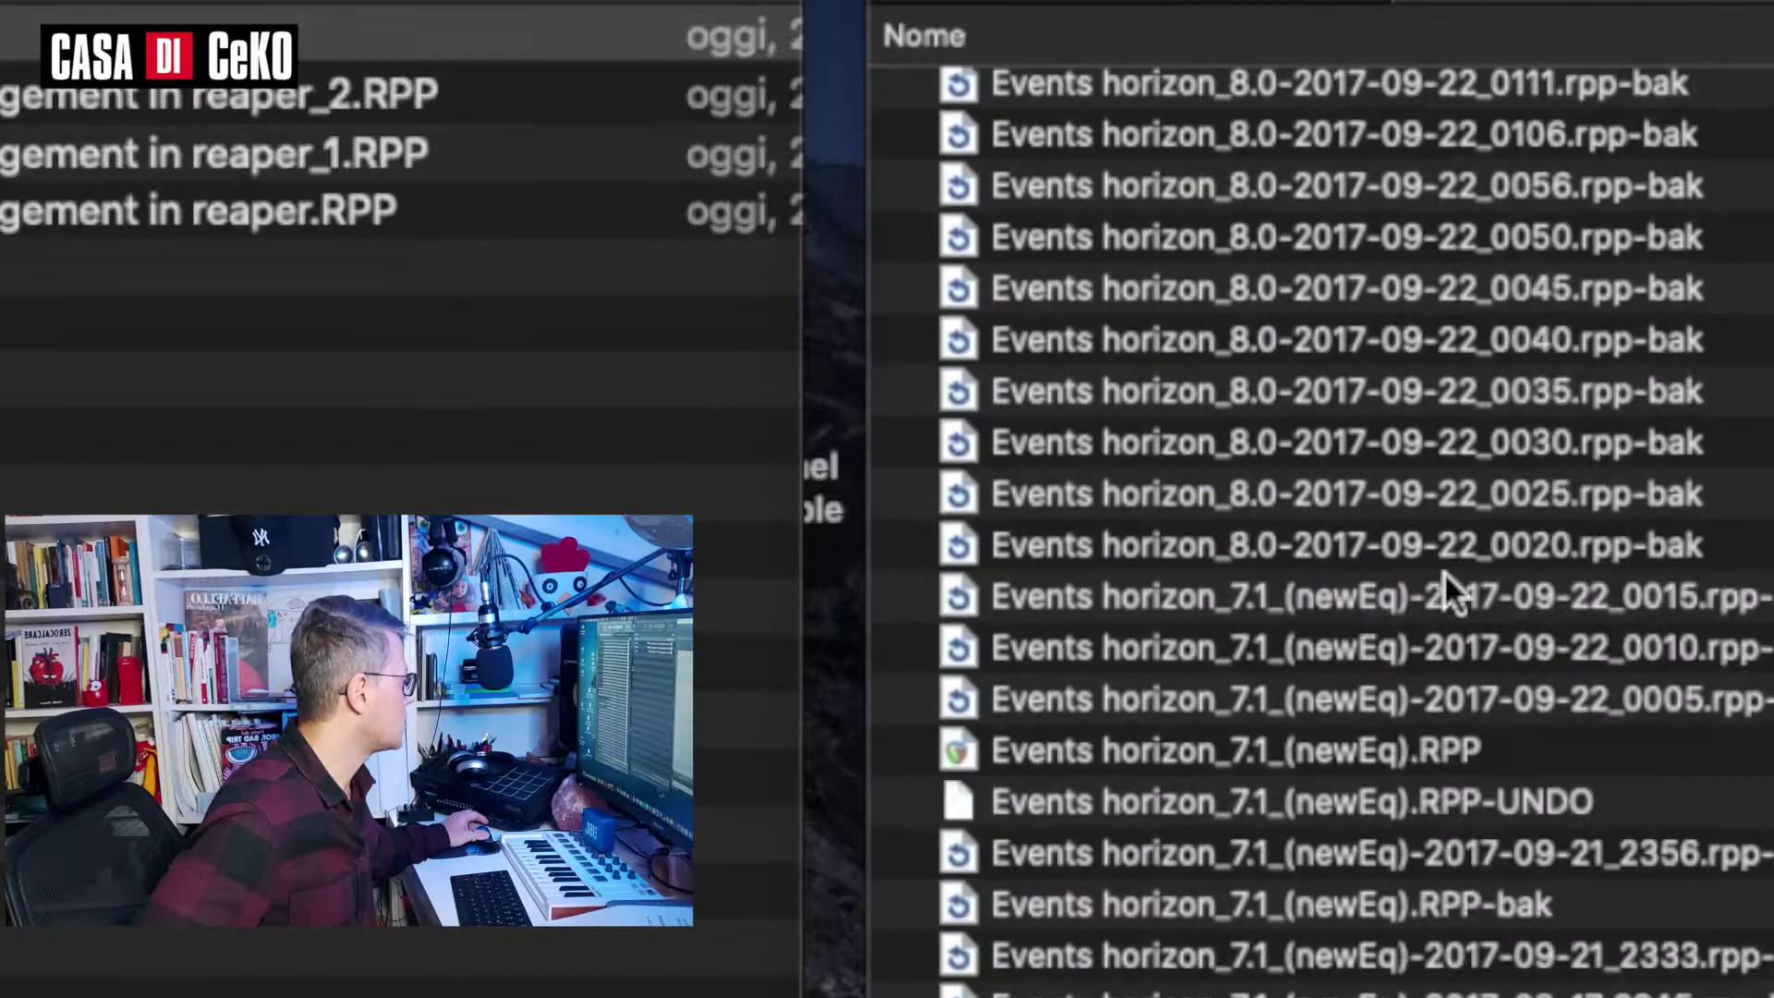
left_click(1541, 804)
scroll(1333, 698, "down", 10)
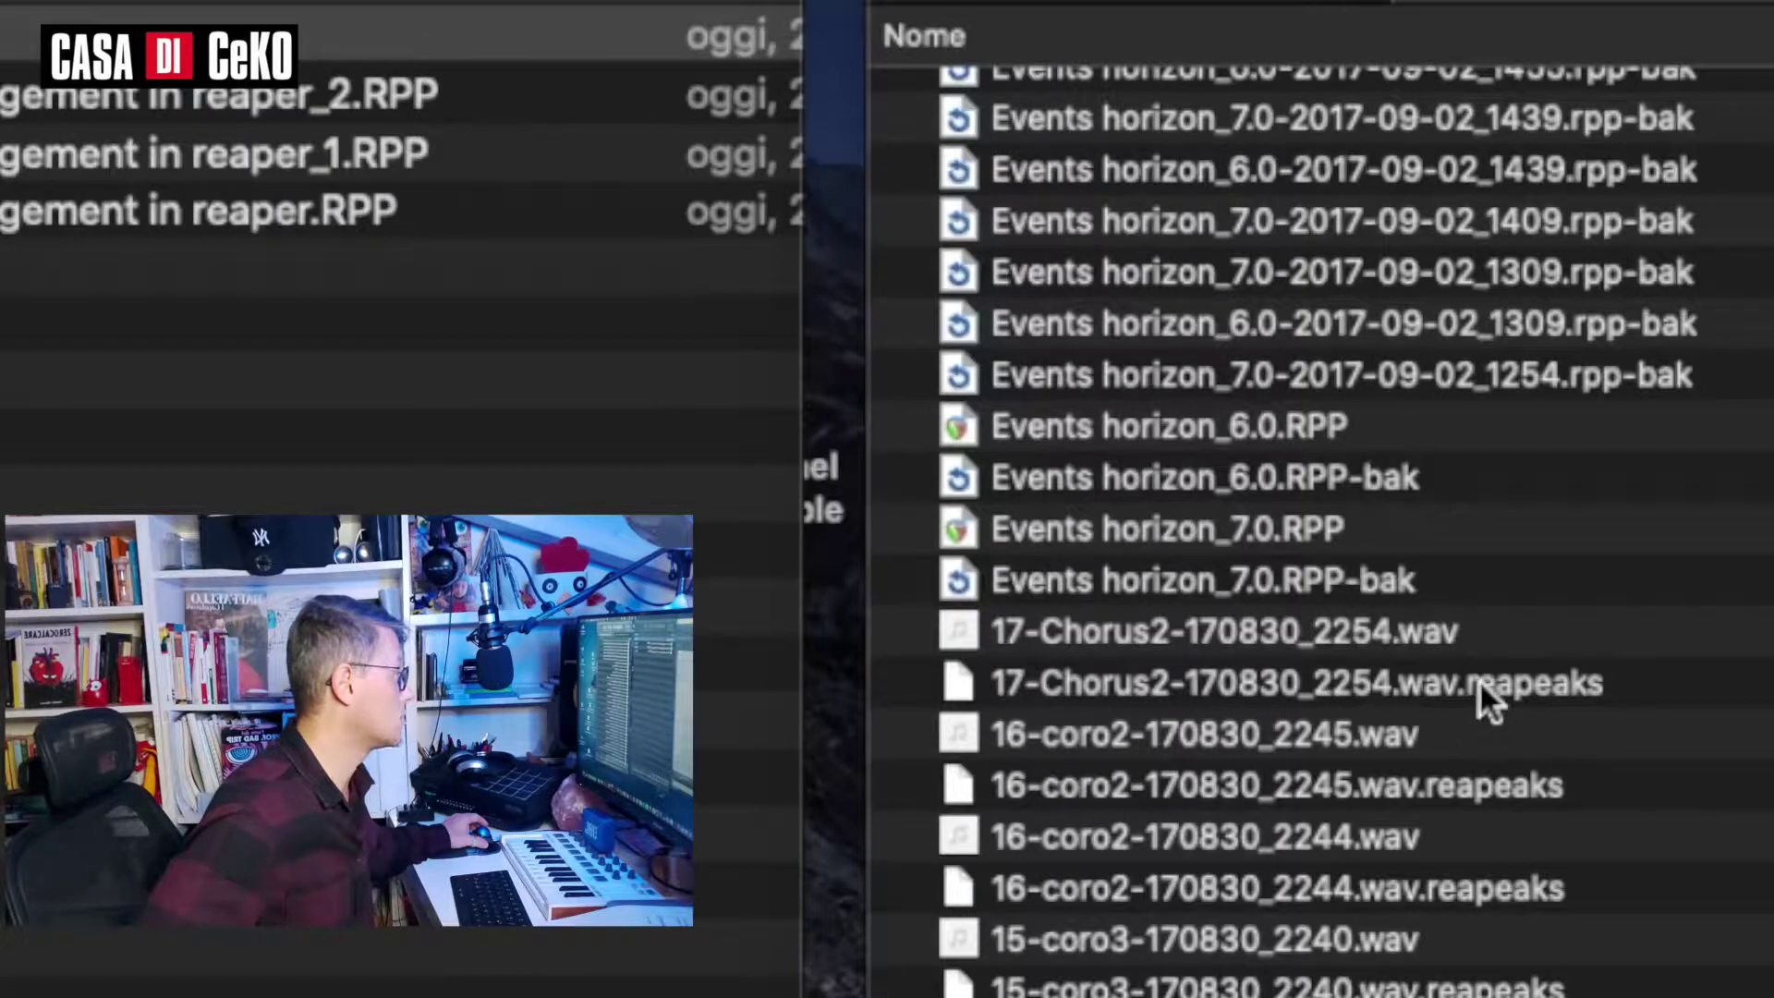
left_click(1486, 702)
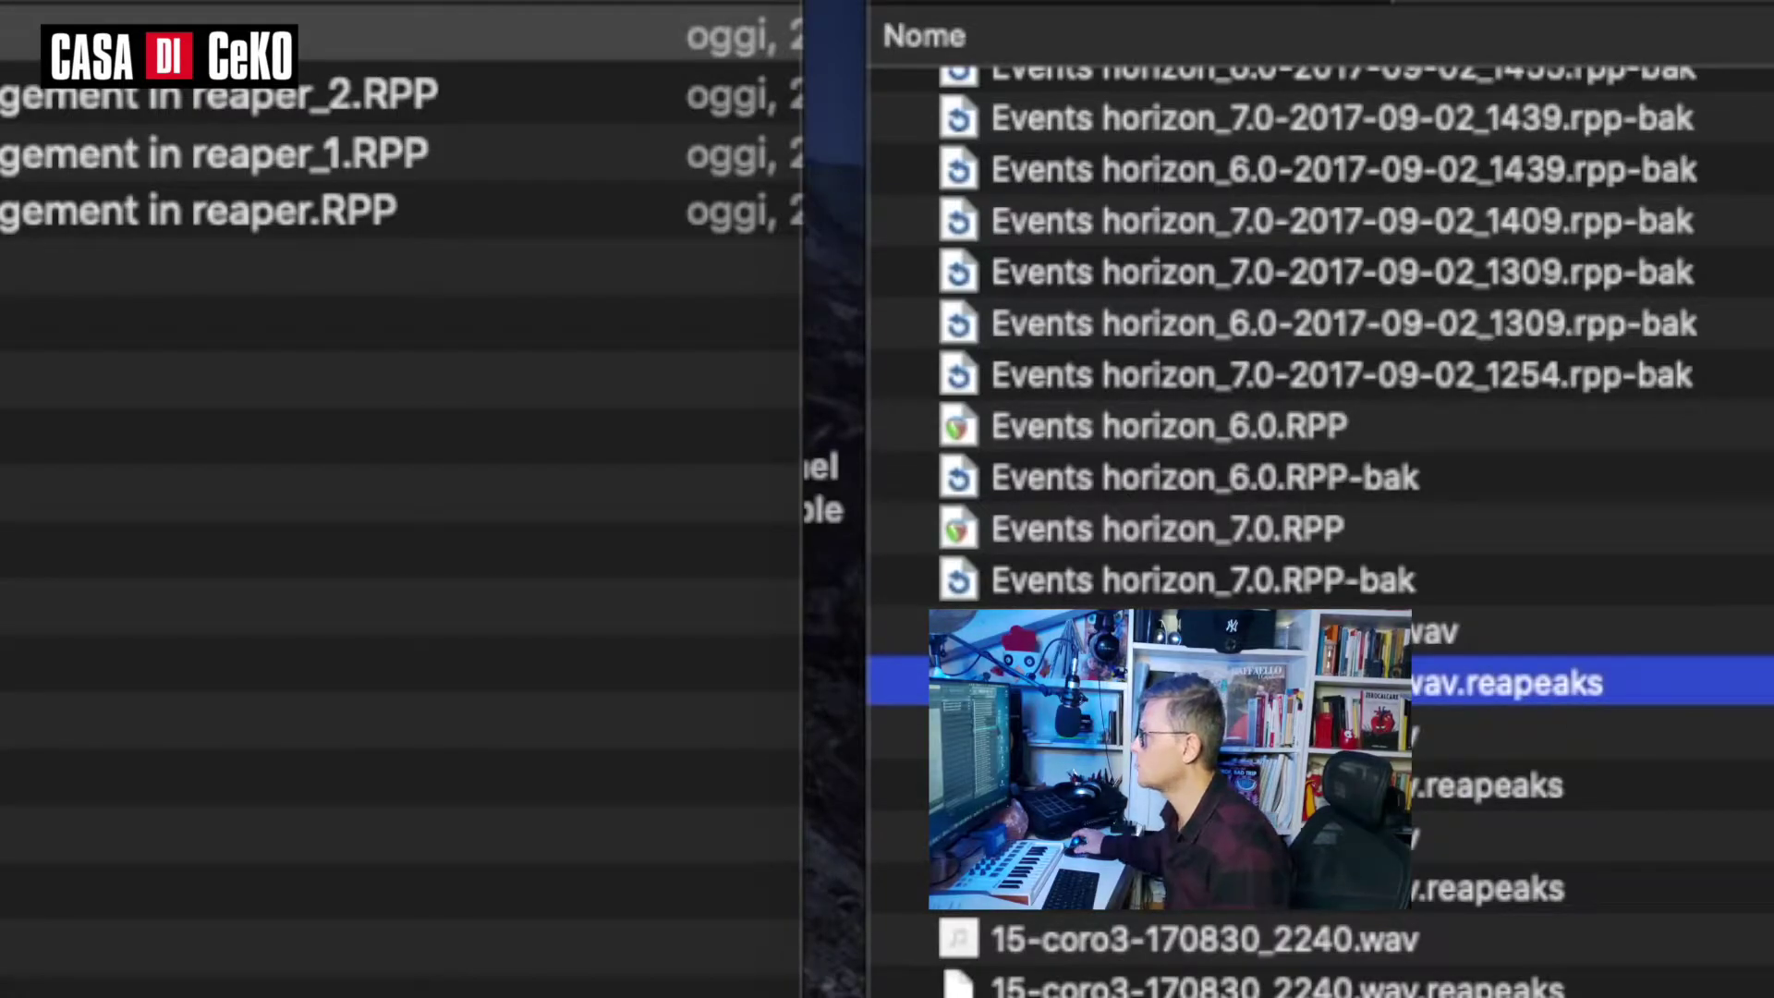
Switch to REAPER to view the project's audio items, and review the dated rpp-bak backups in the Events horizon folder.
key("super+Tab")
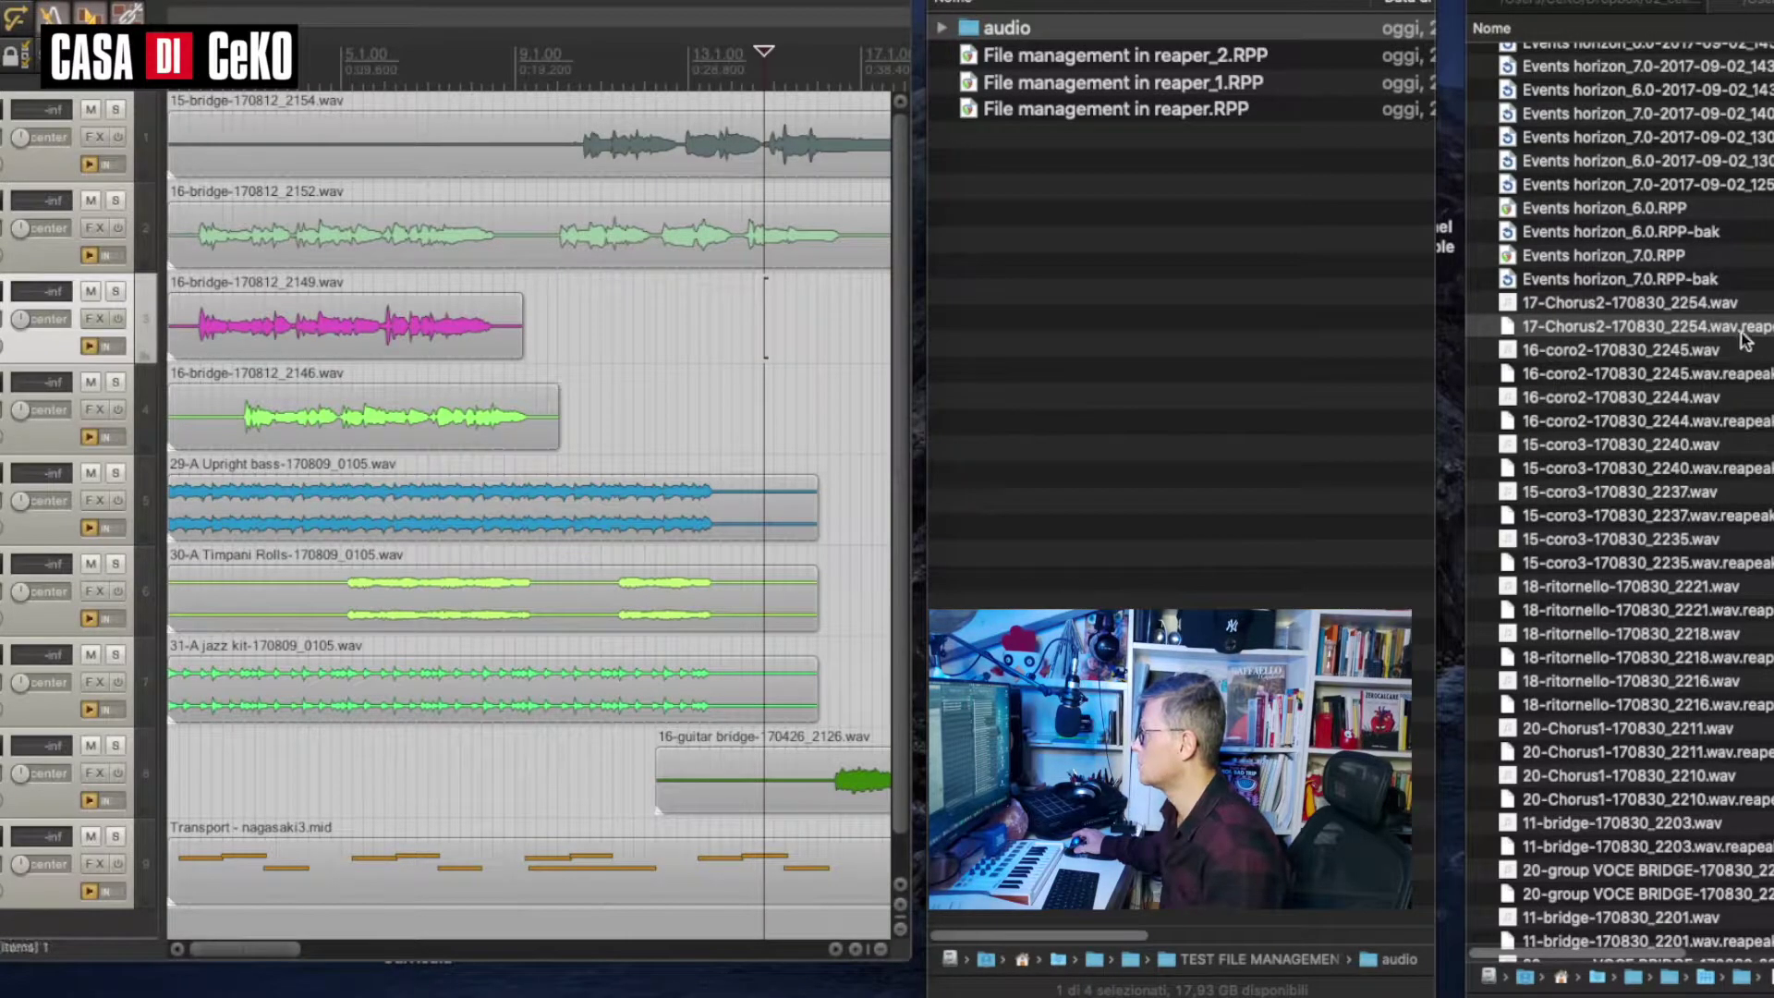
scroll(1619, 503, "up", 20)
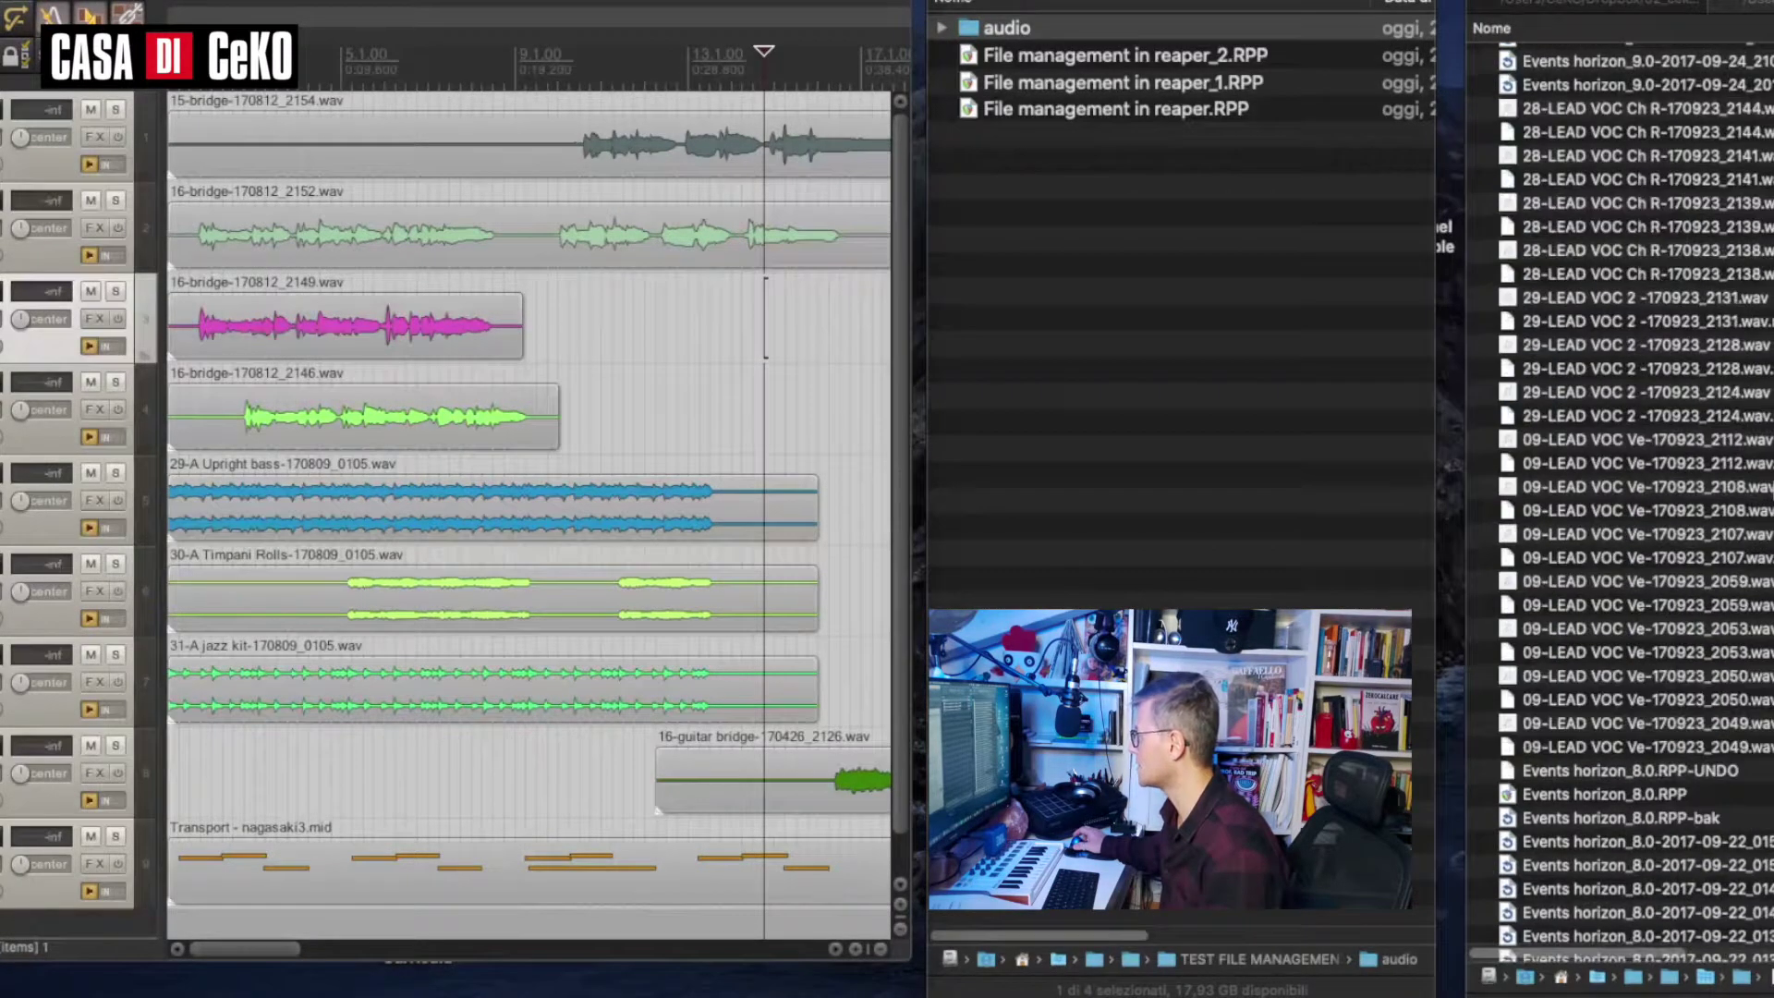
scroll(1618, 503, "down", 5)
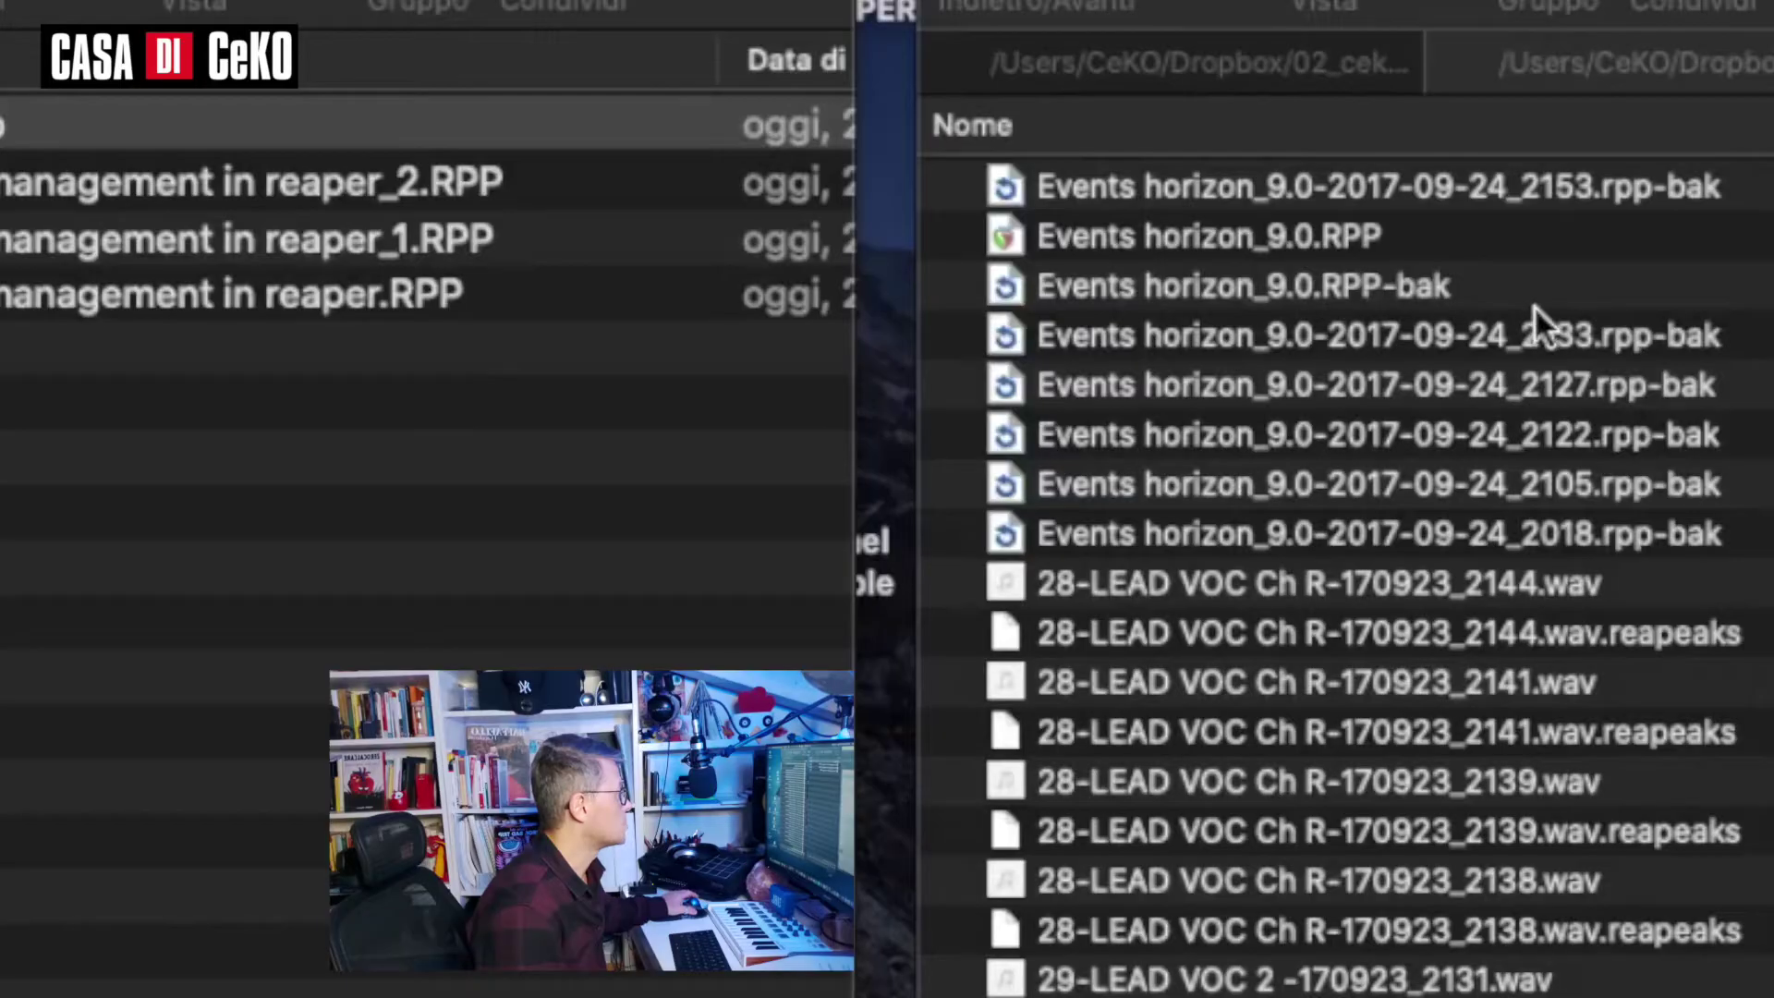
left_click(1559, 191)
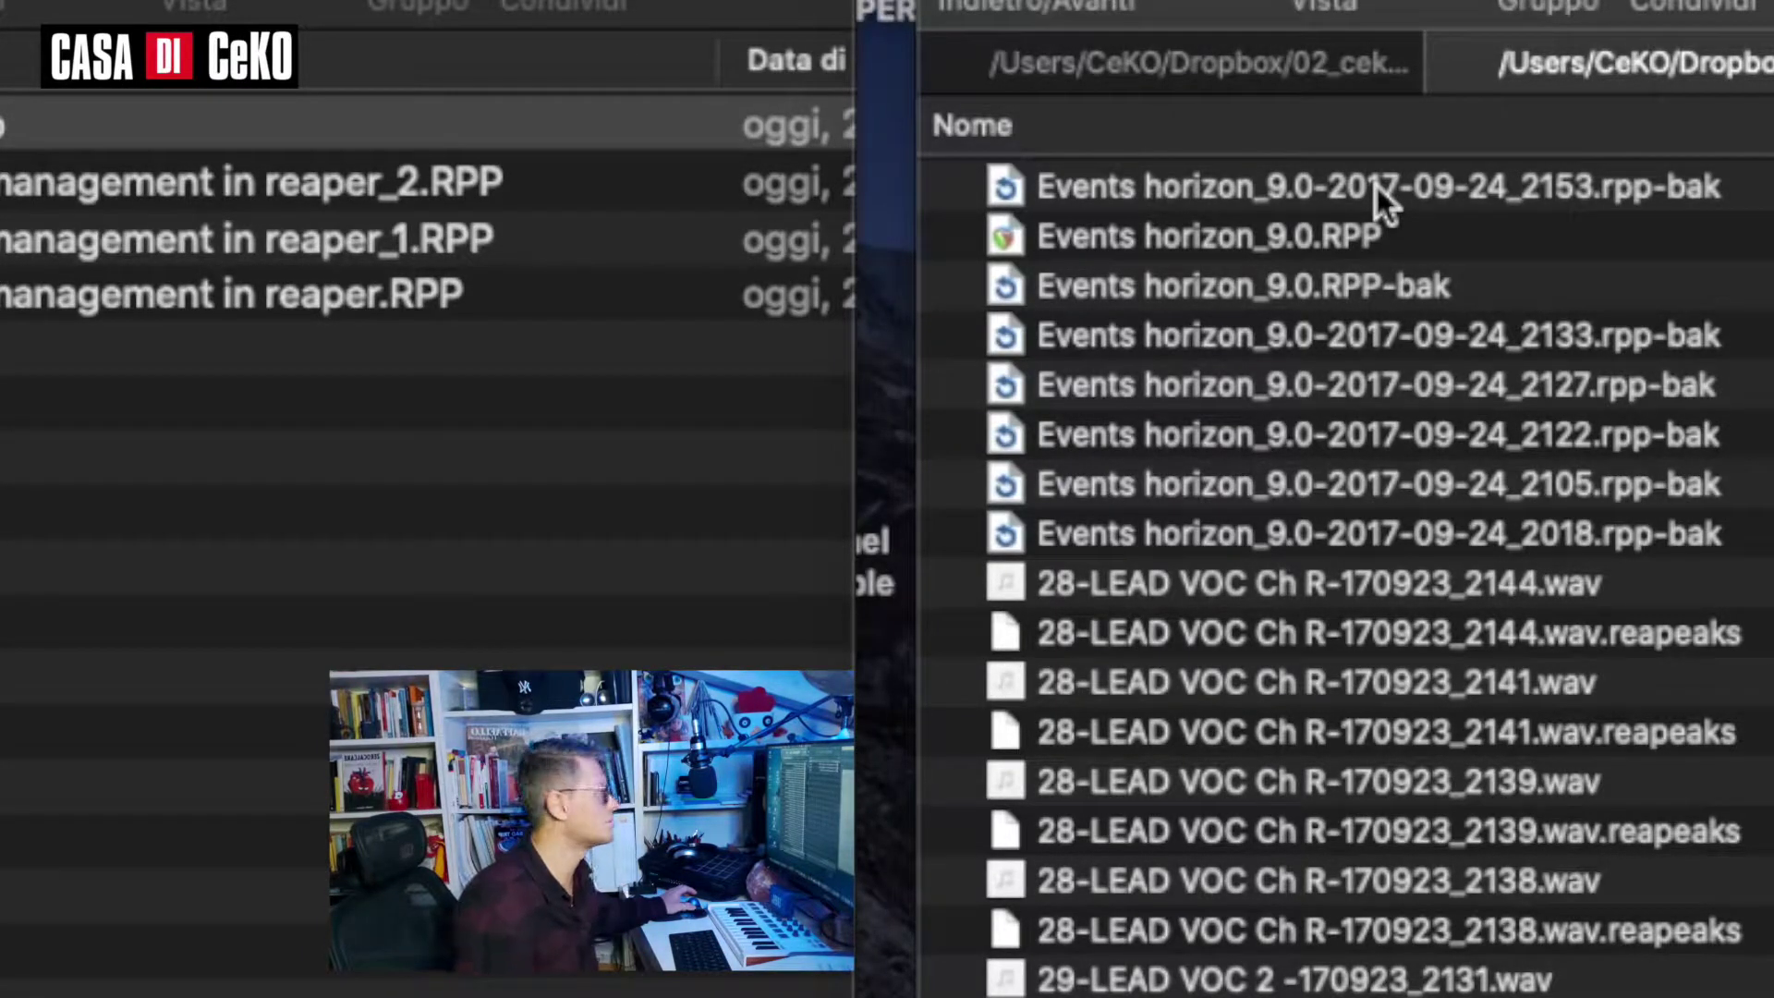
scroll(1439, 712, "down", 15)
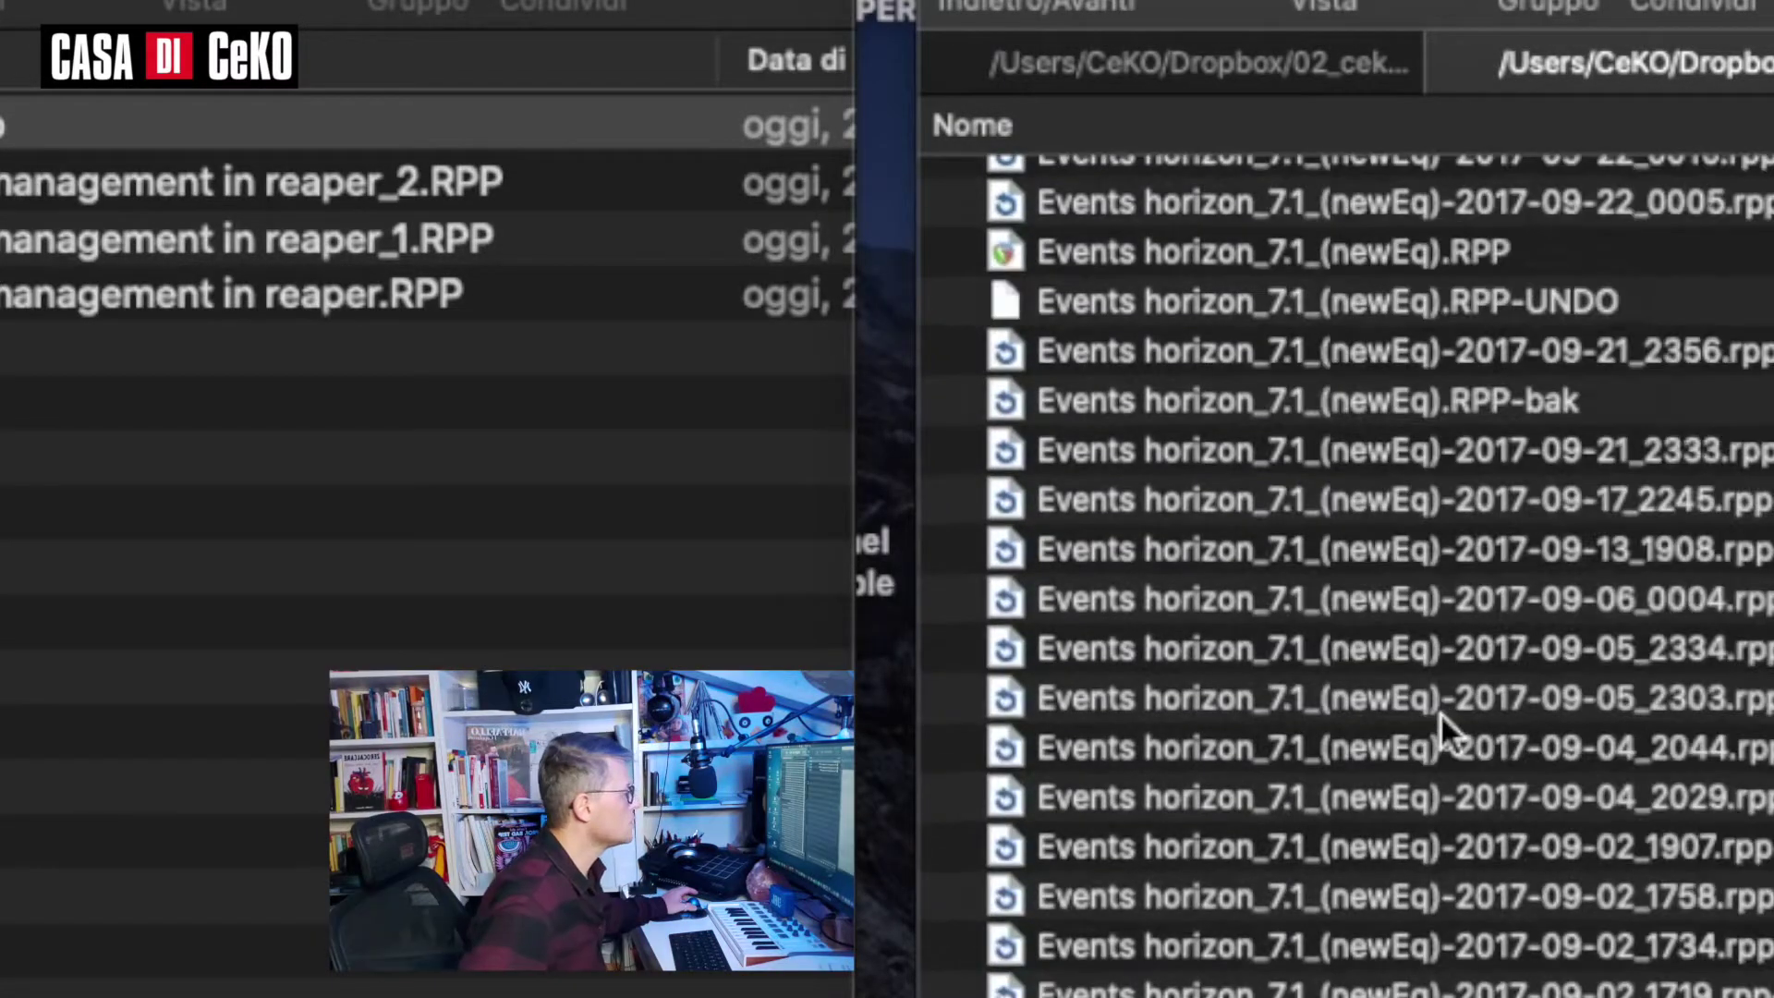
scroll(1439, 712, "down", 5)
scroll(1439, 712, "up", 15)
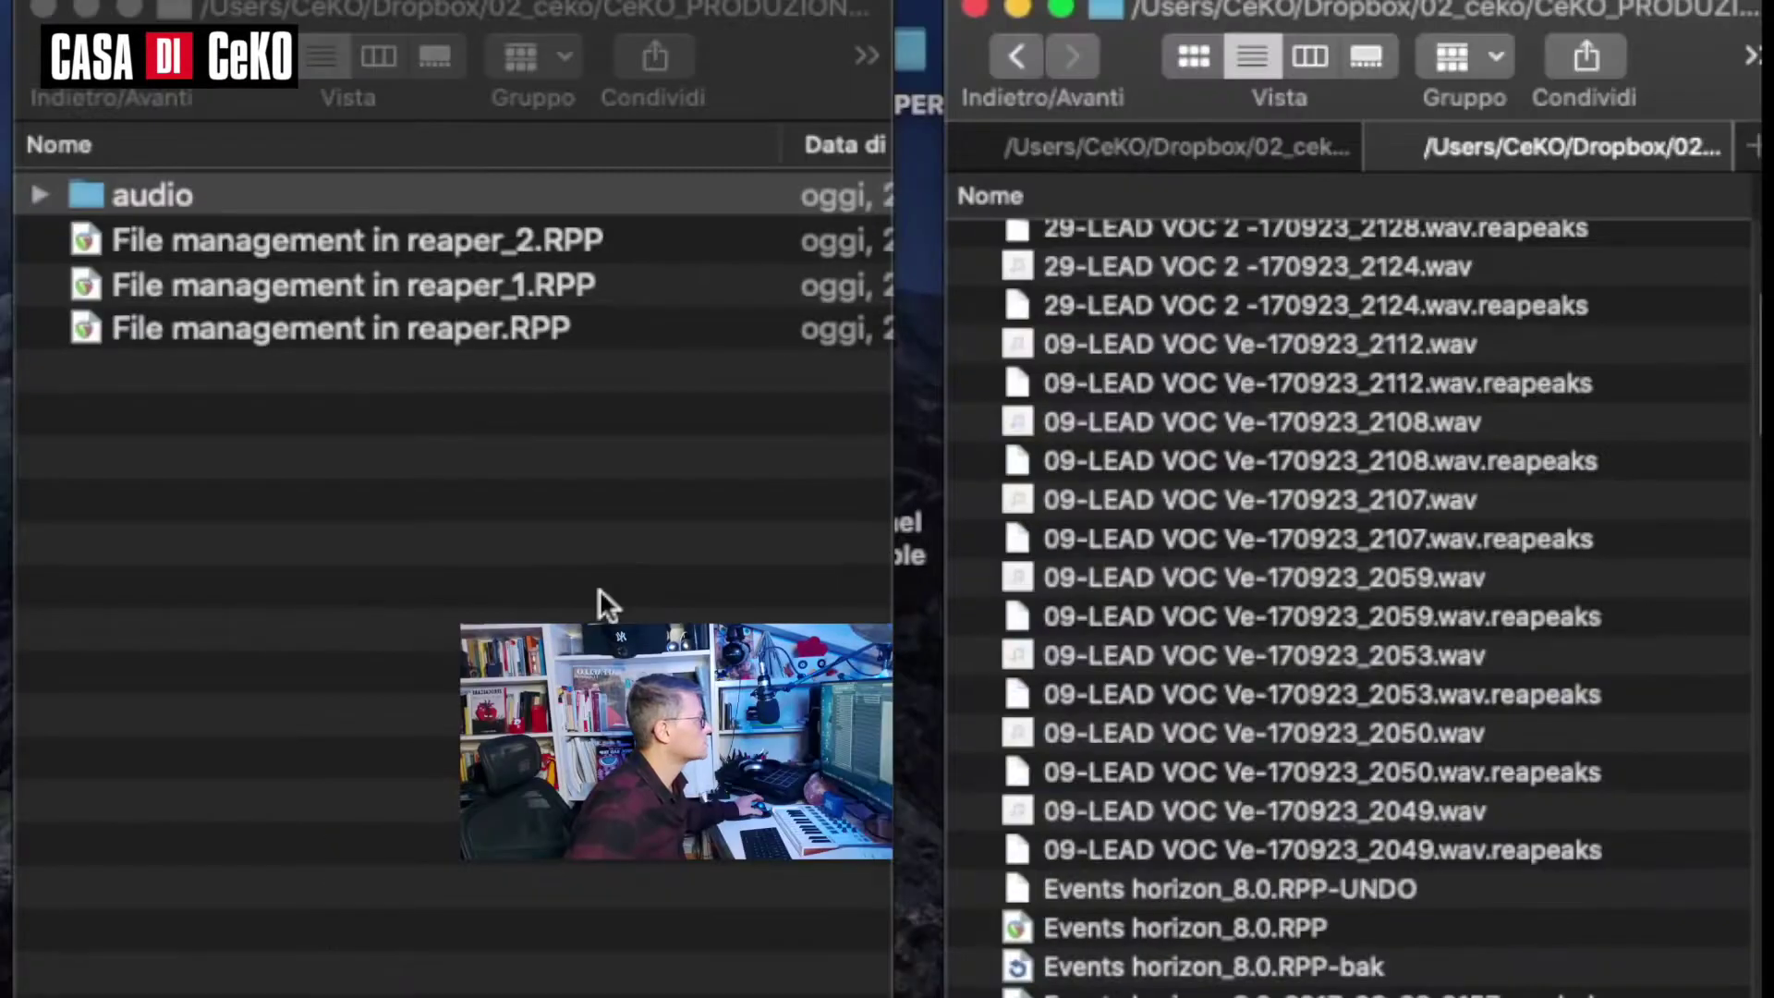
Examine the audio folder and its peaks subfolder, and compare the wav files with the items in the REAPER project.
left_click(599, 605)
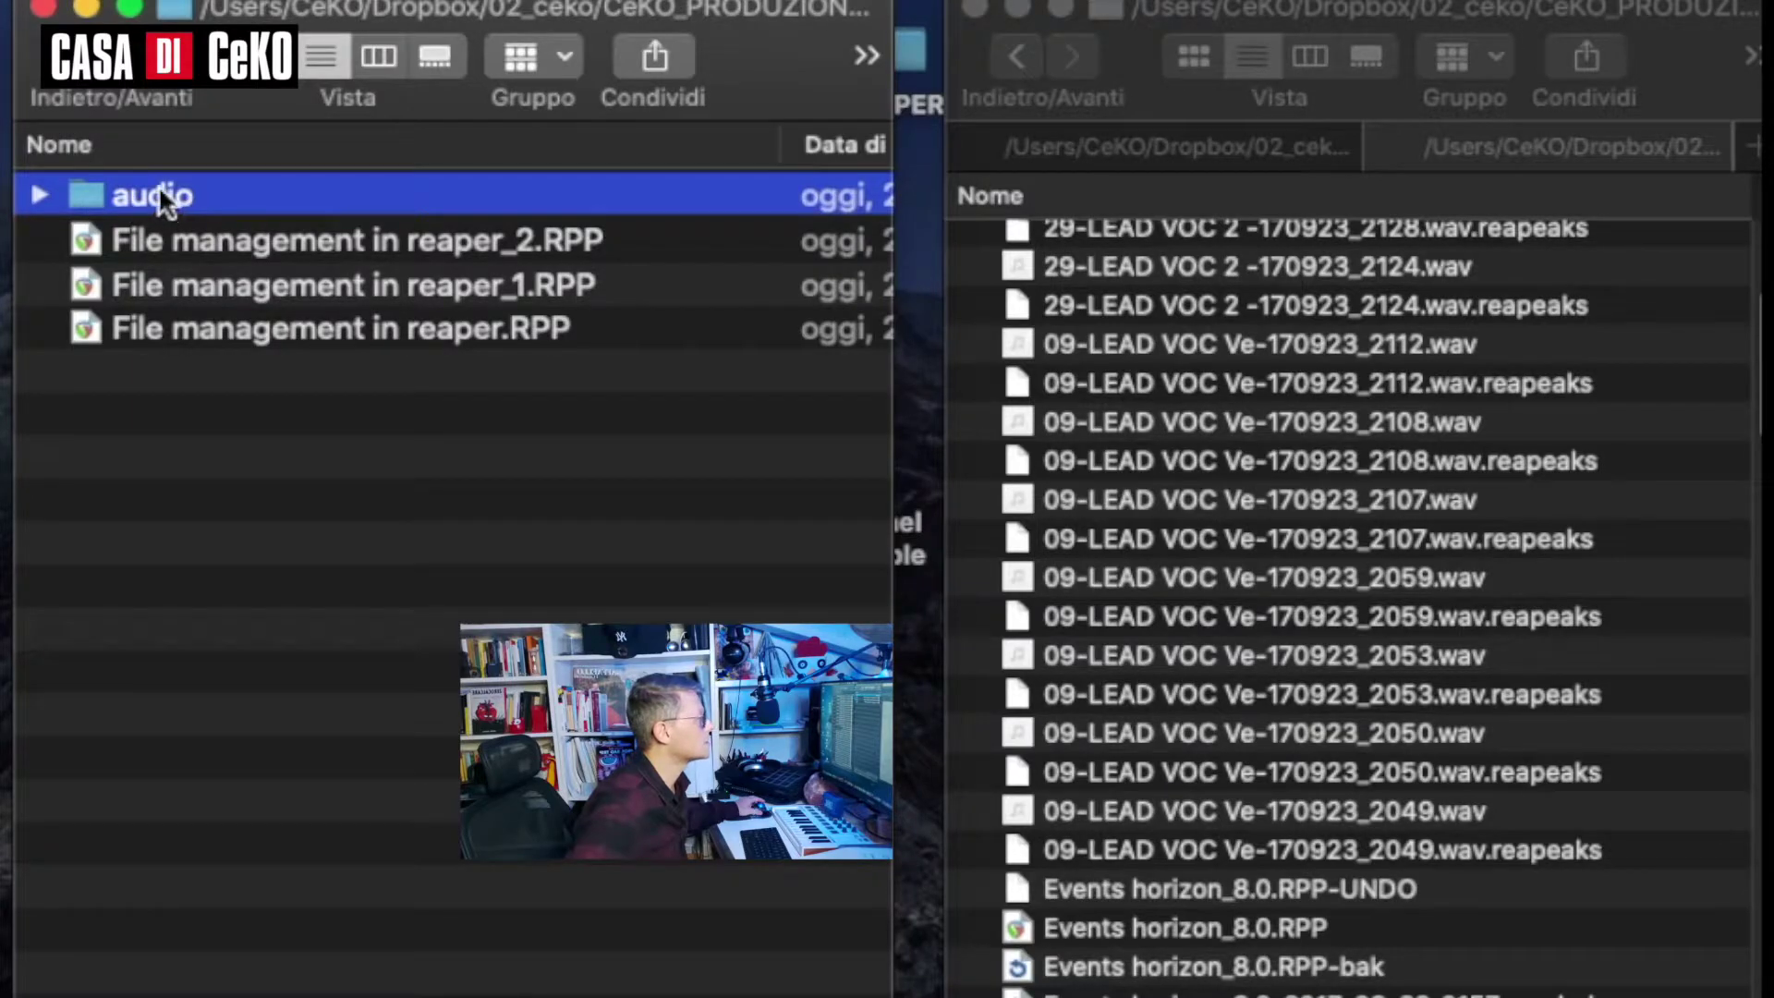
left_click(36, 192)
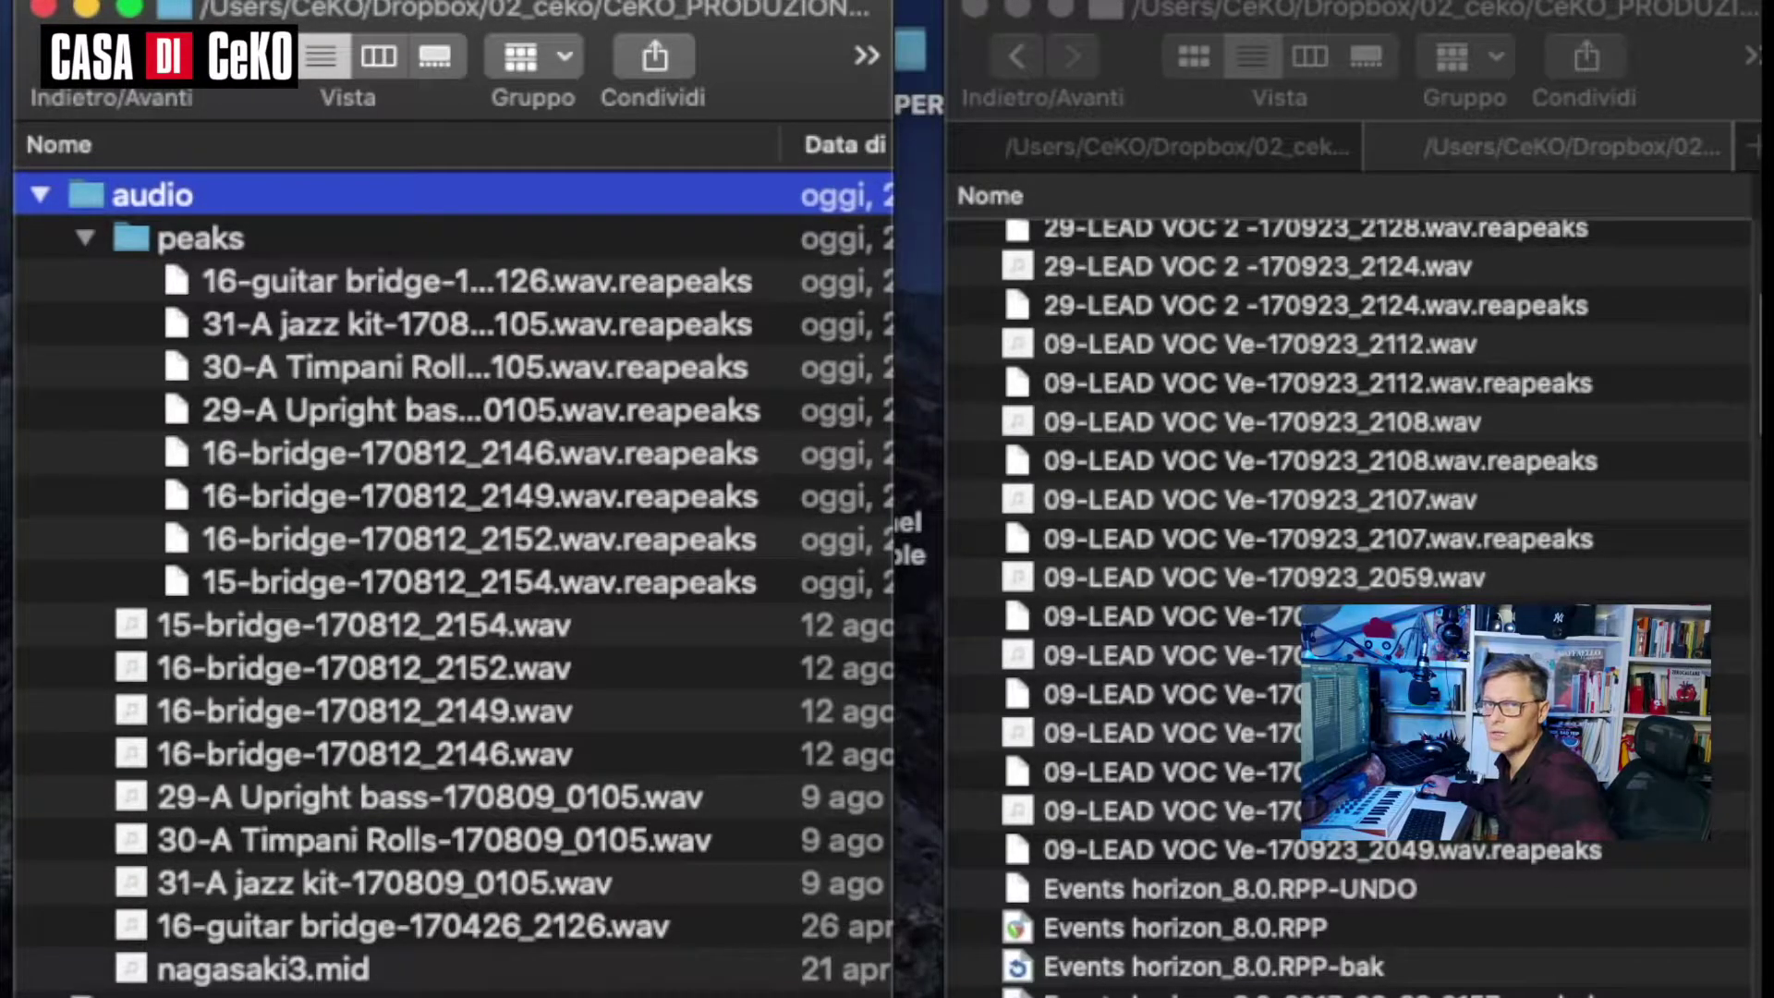
left_click(83, 236)
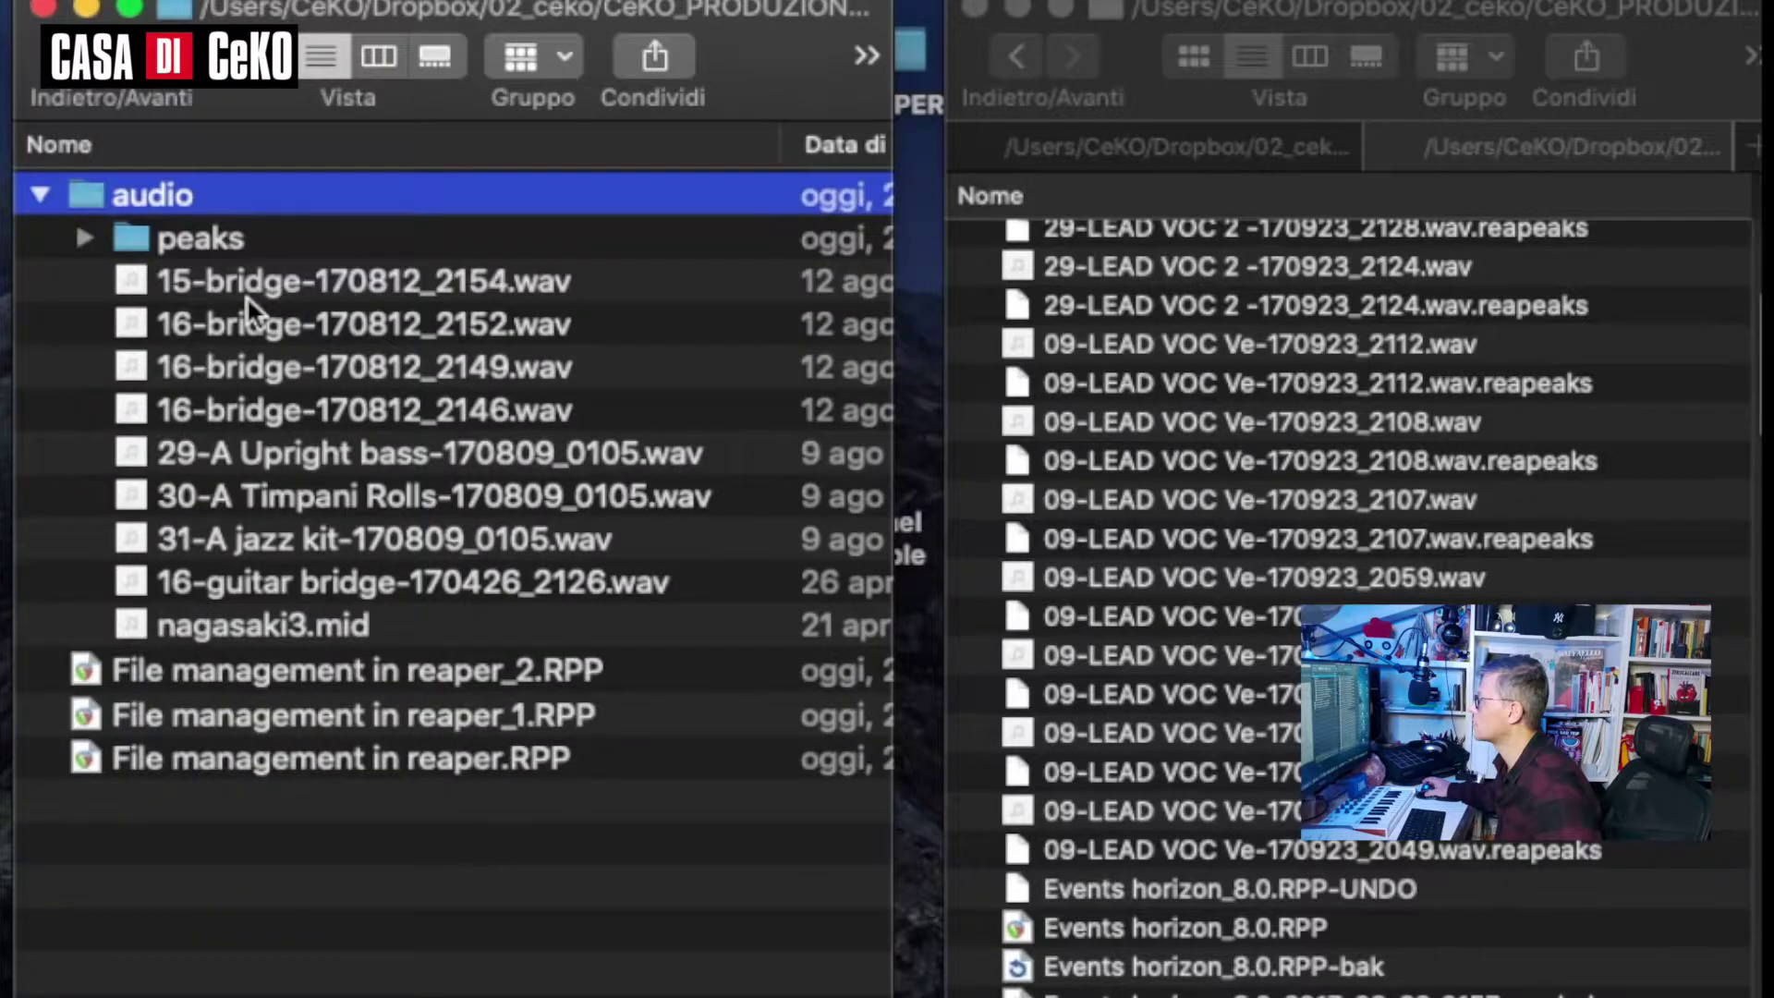
left_click(85, 237)
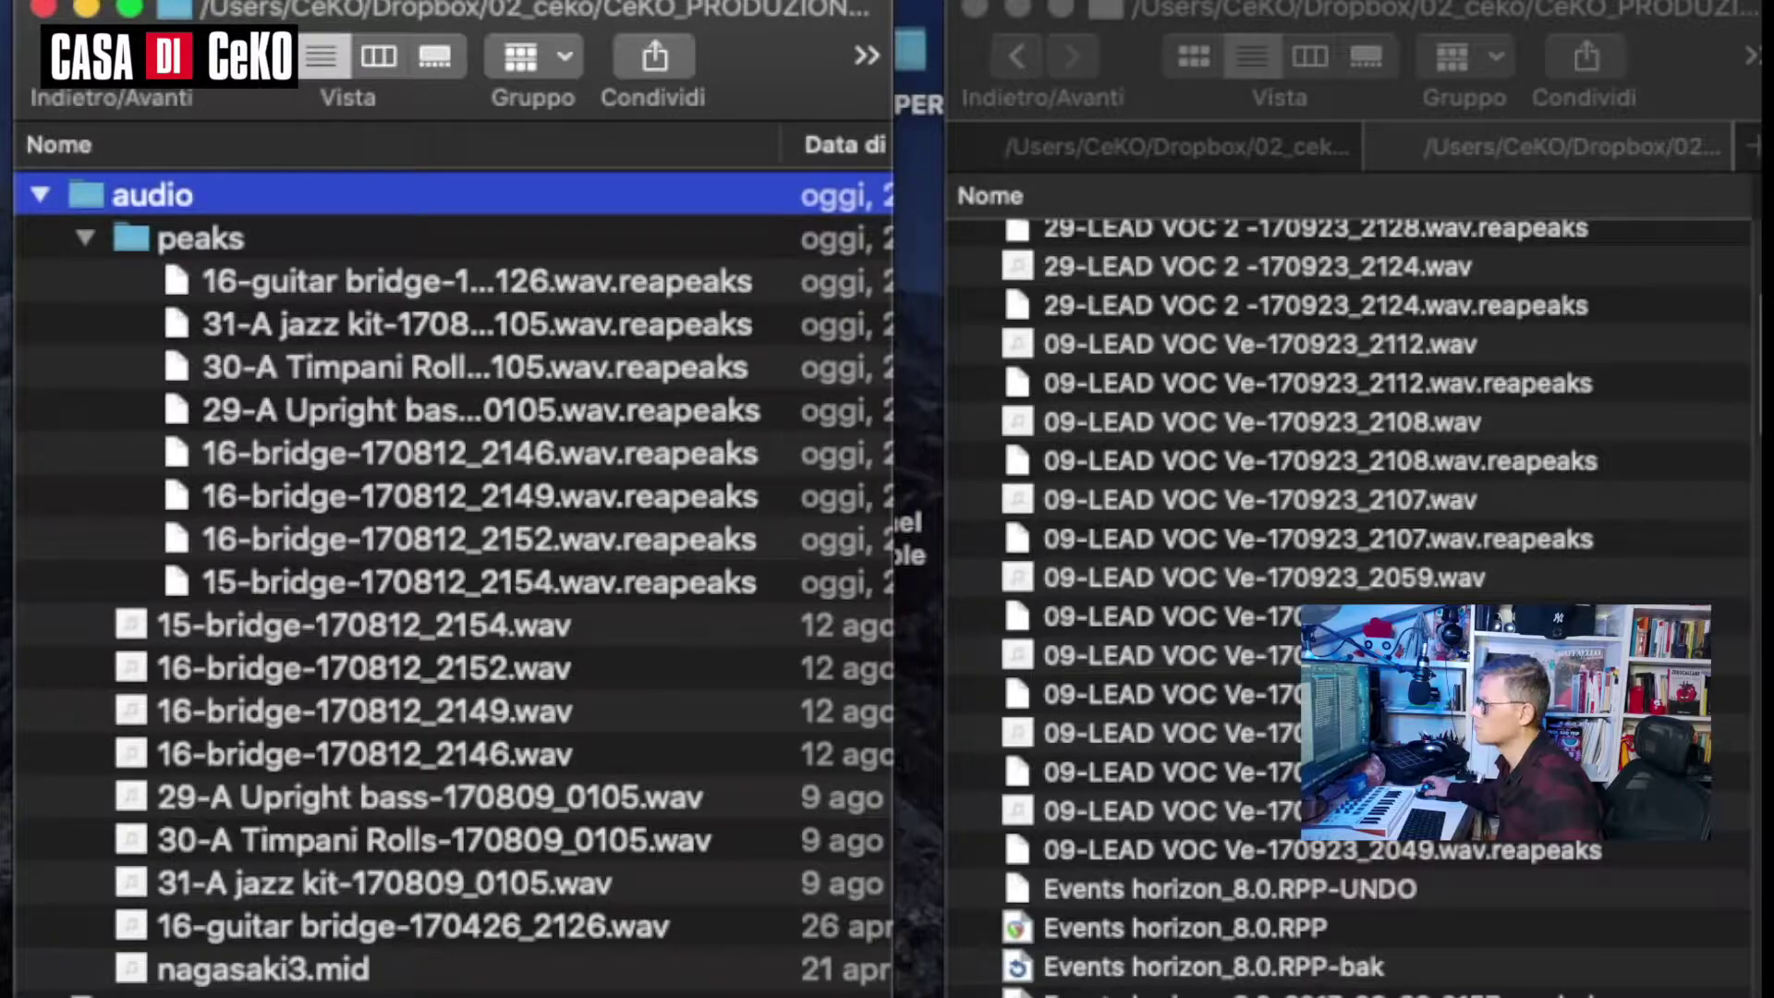
left_click(85, 237)
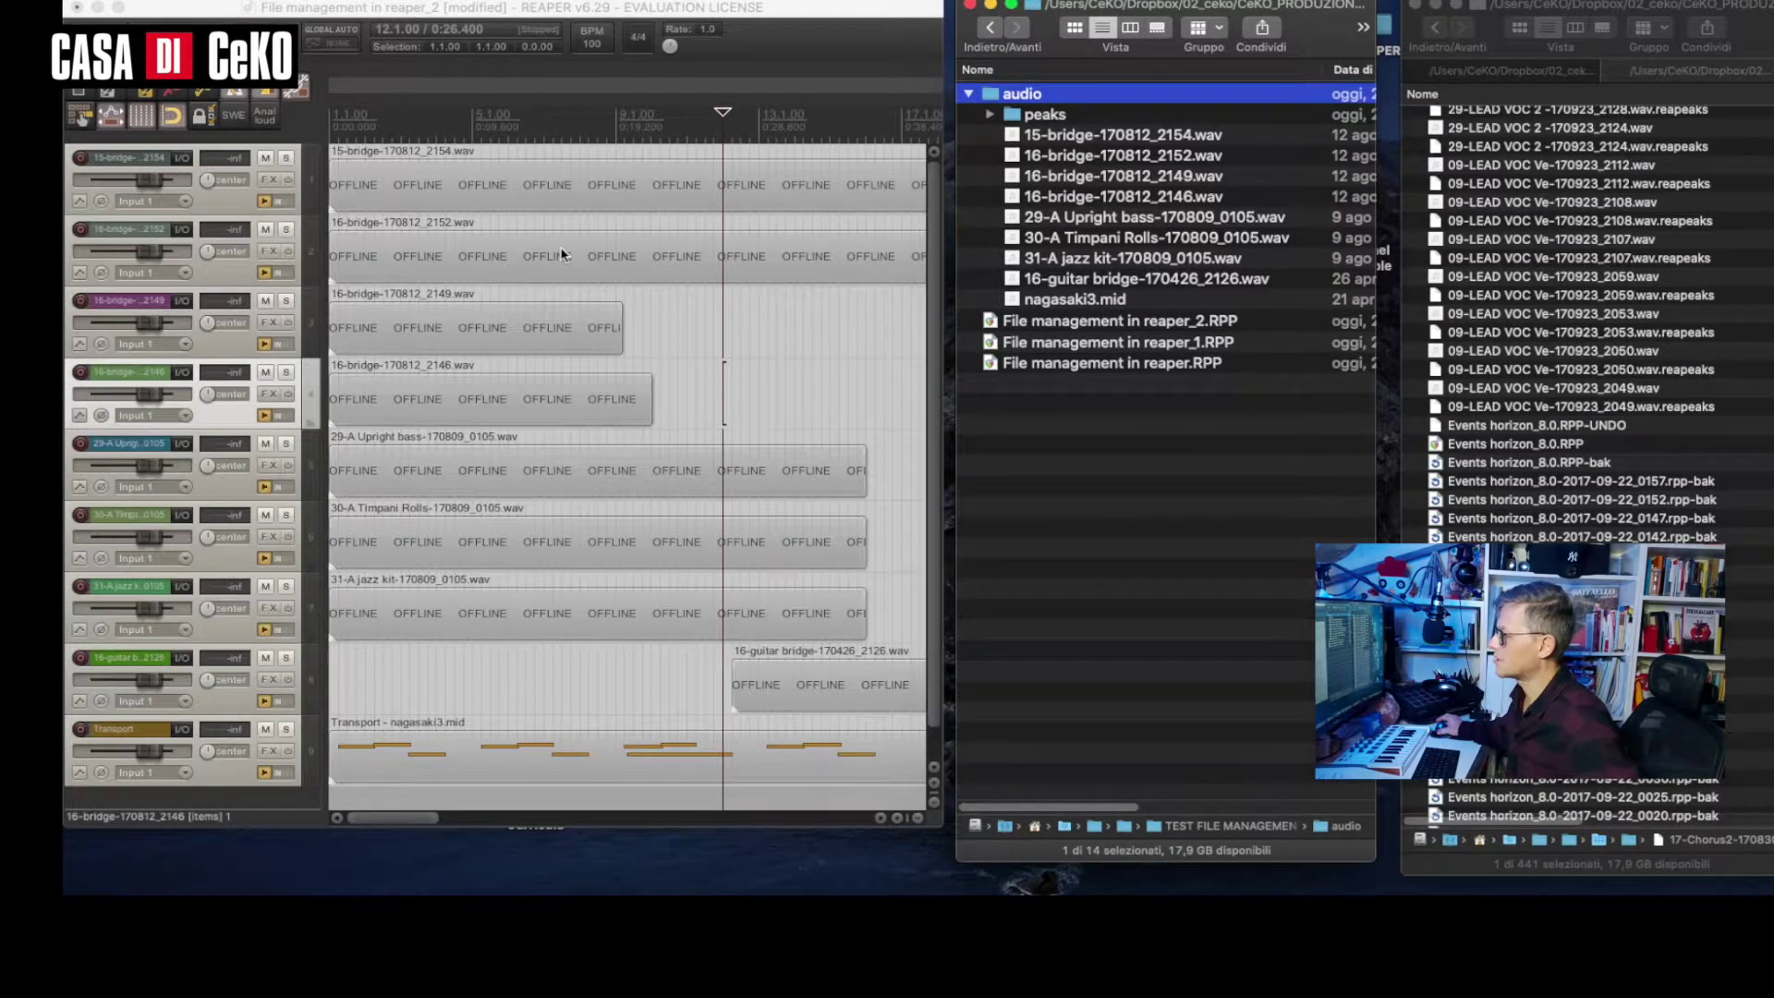
left_click(560, 255)
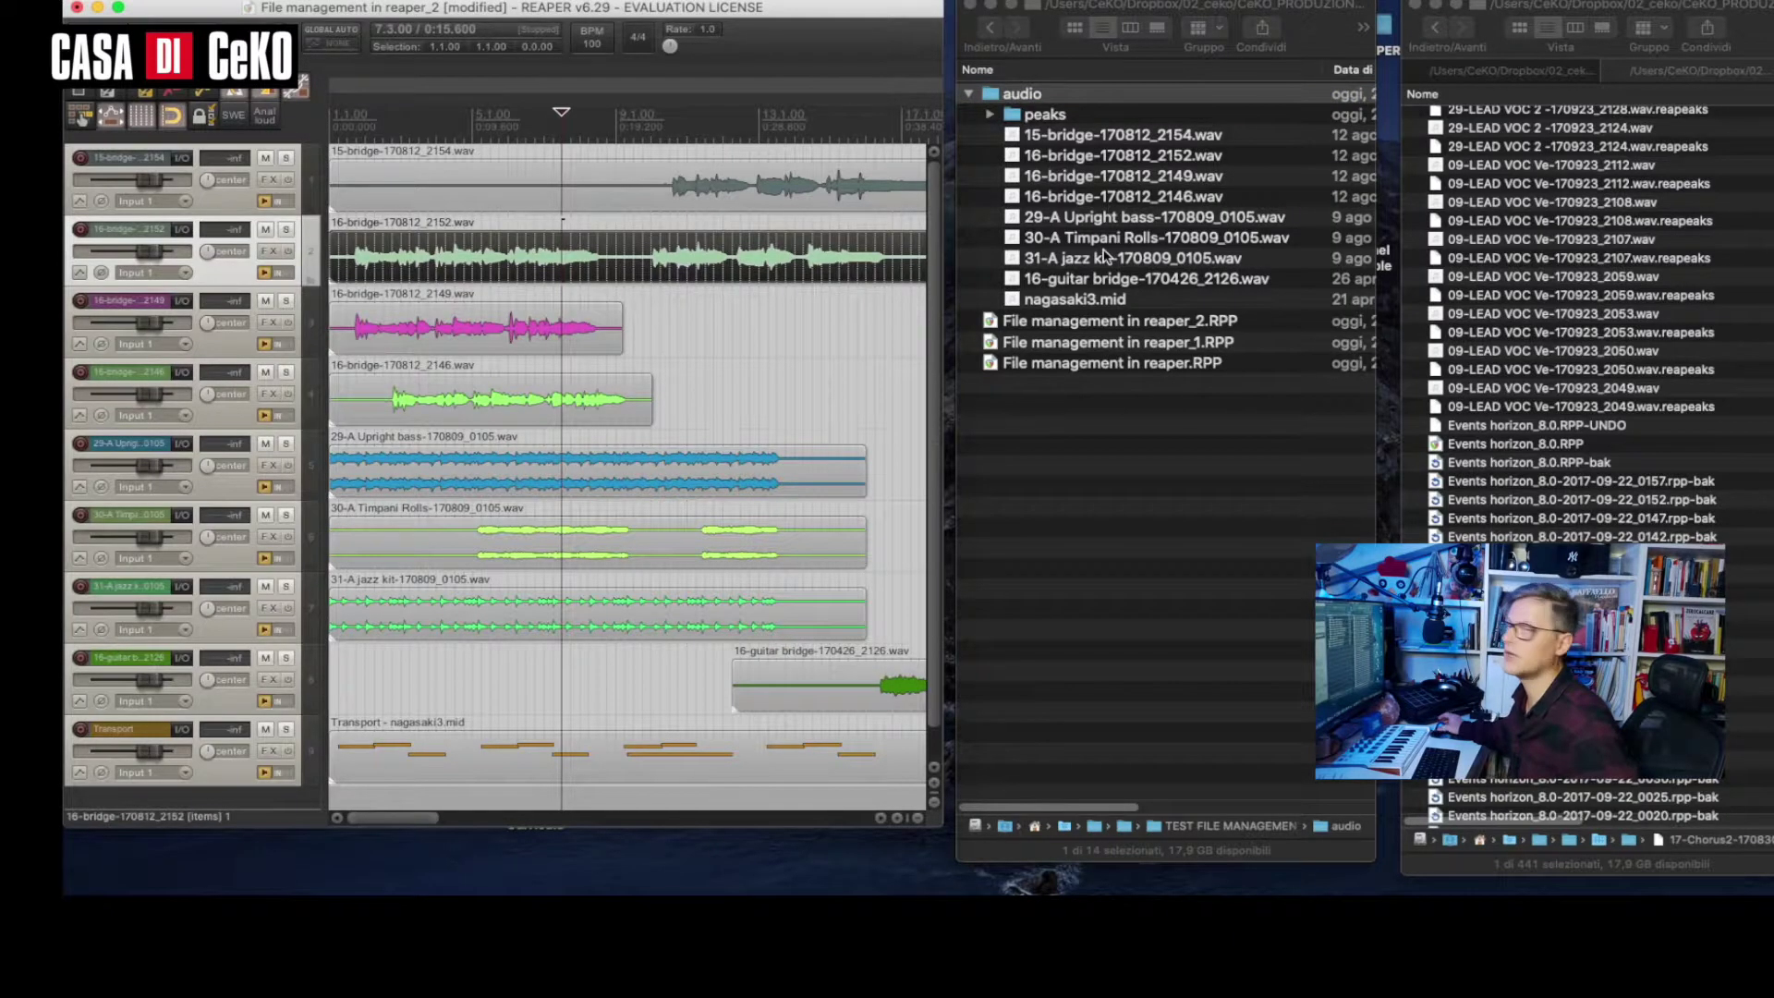
left_click(979, 93)
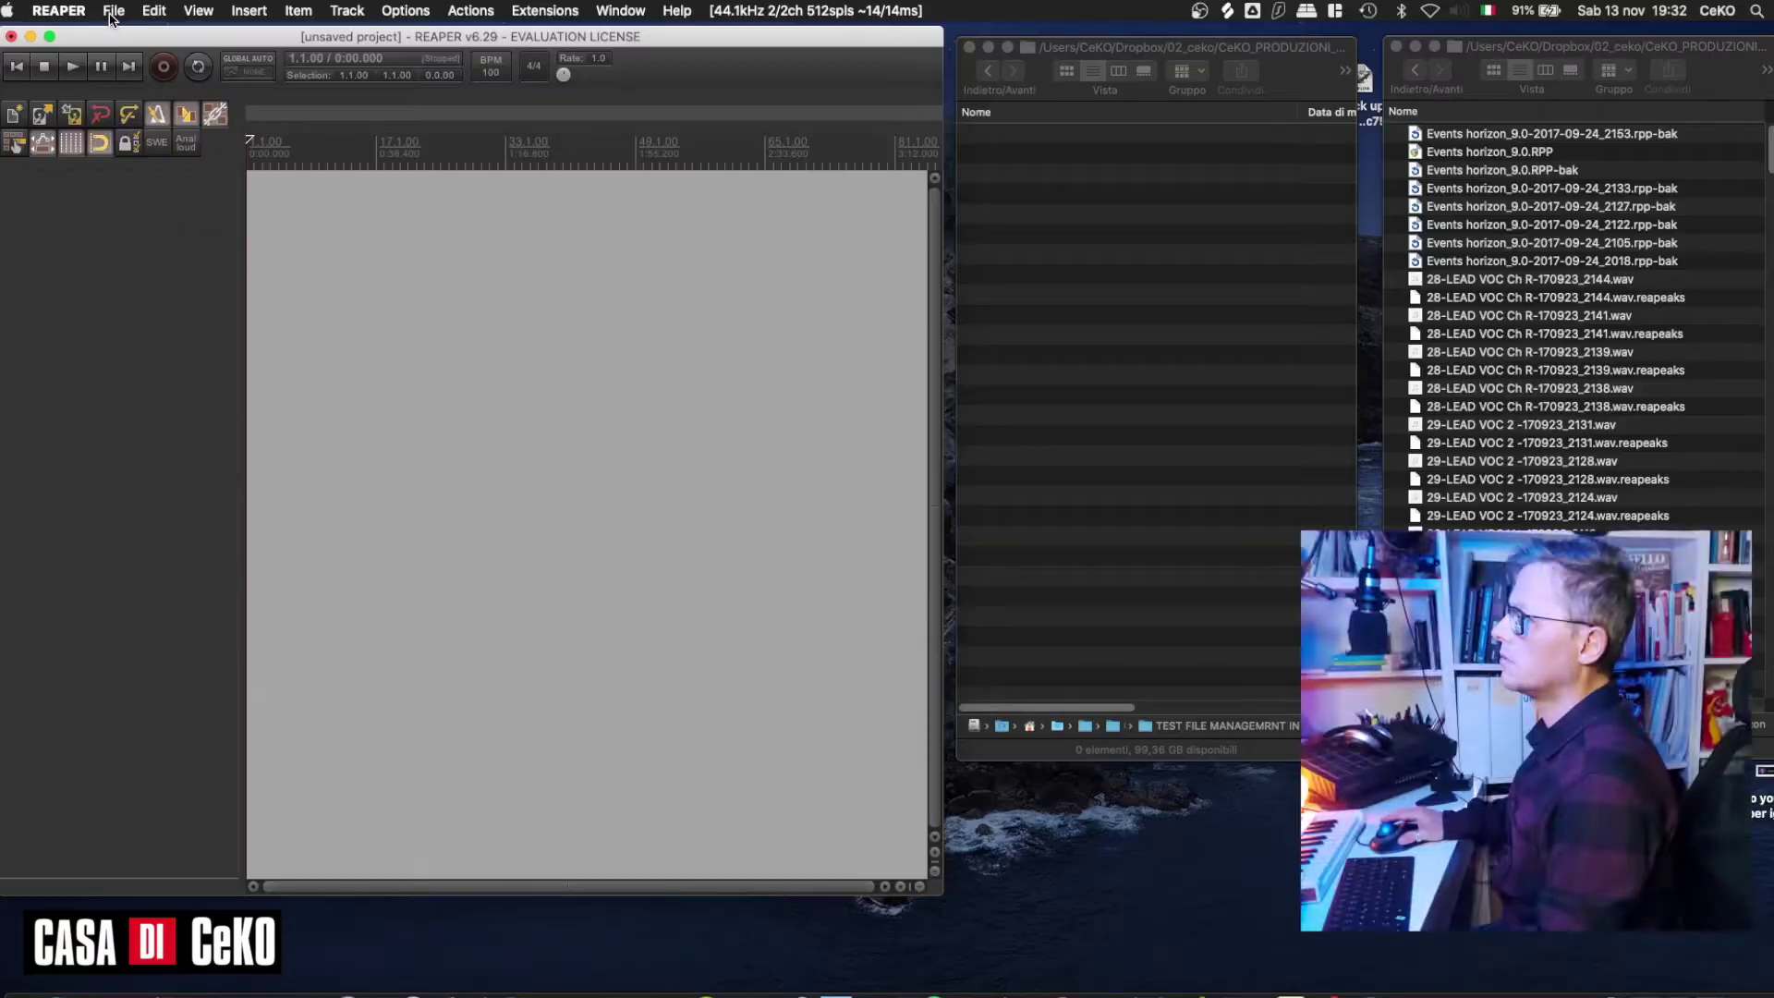
Close the unsaved REAPER project without saving it.
left_click(112, 12)
left_click(155, 220)
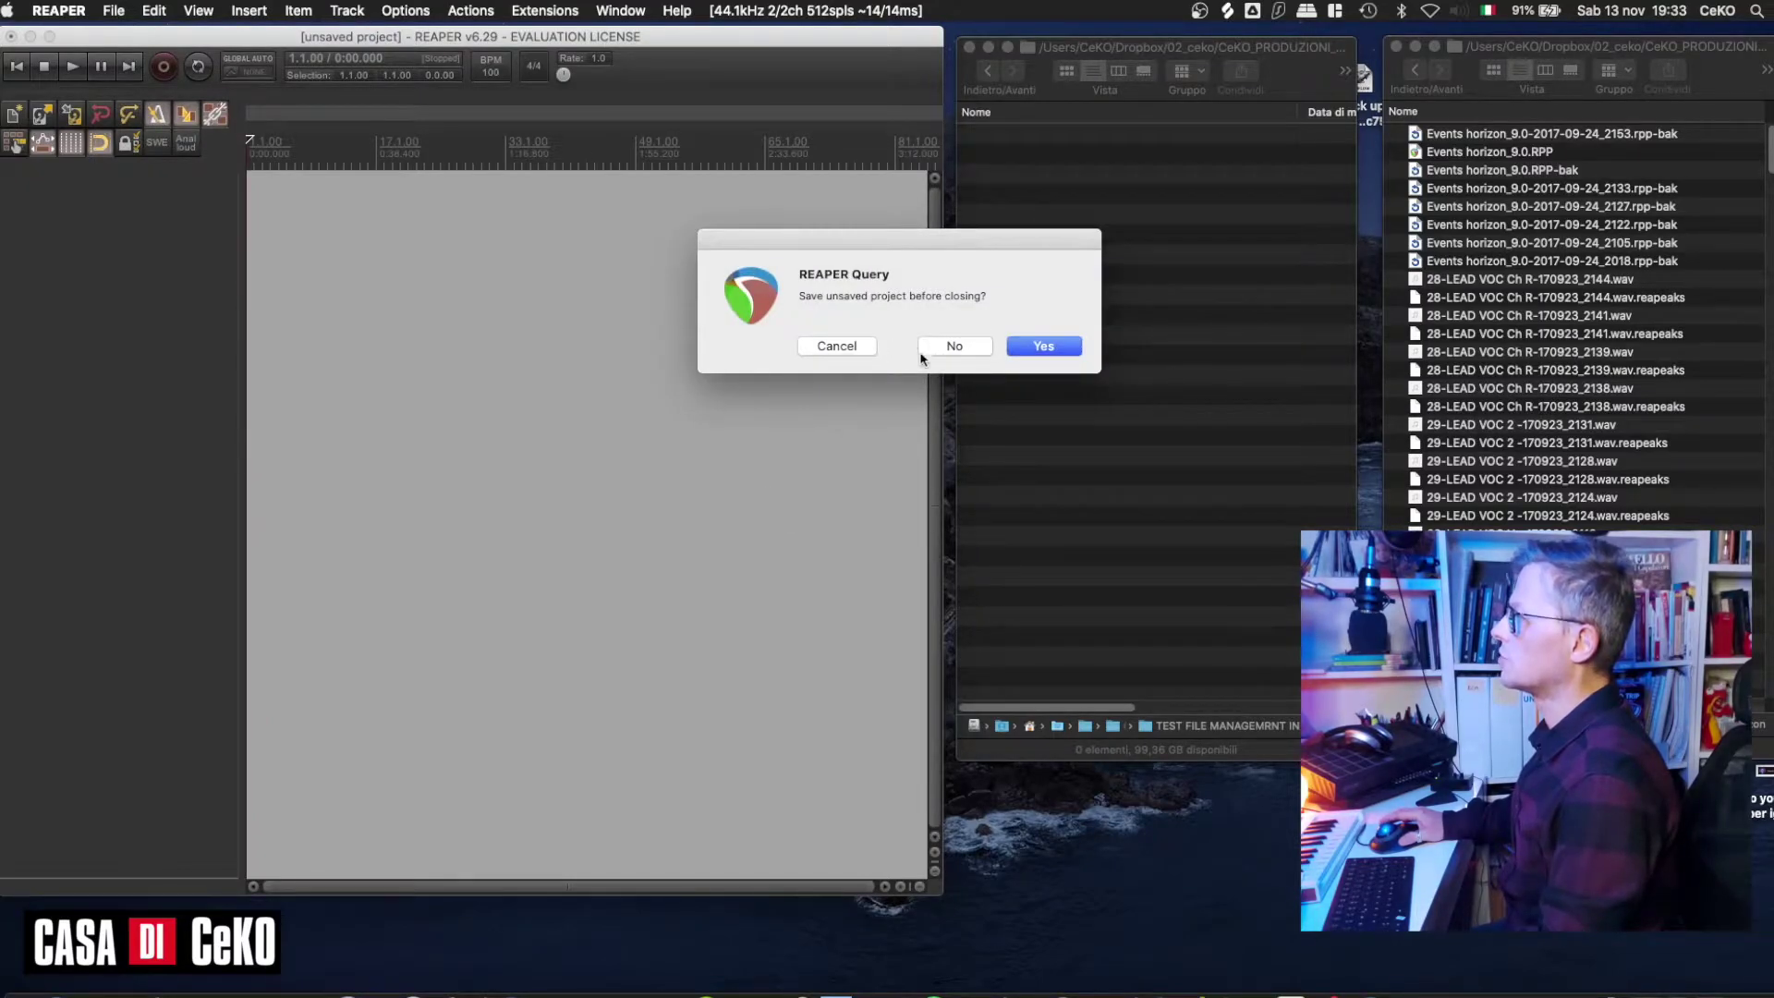
left_click(939, 348)
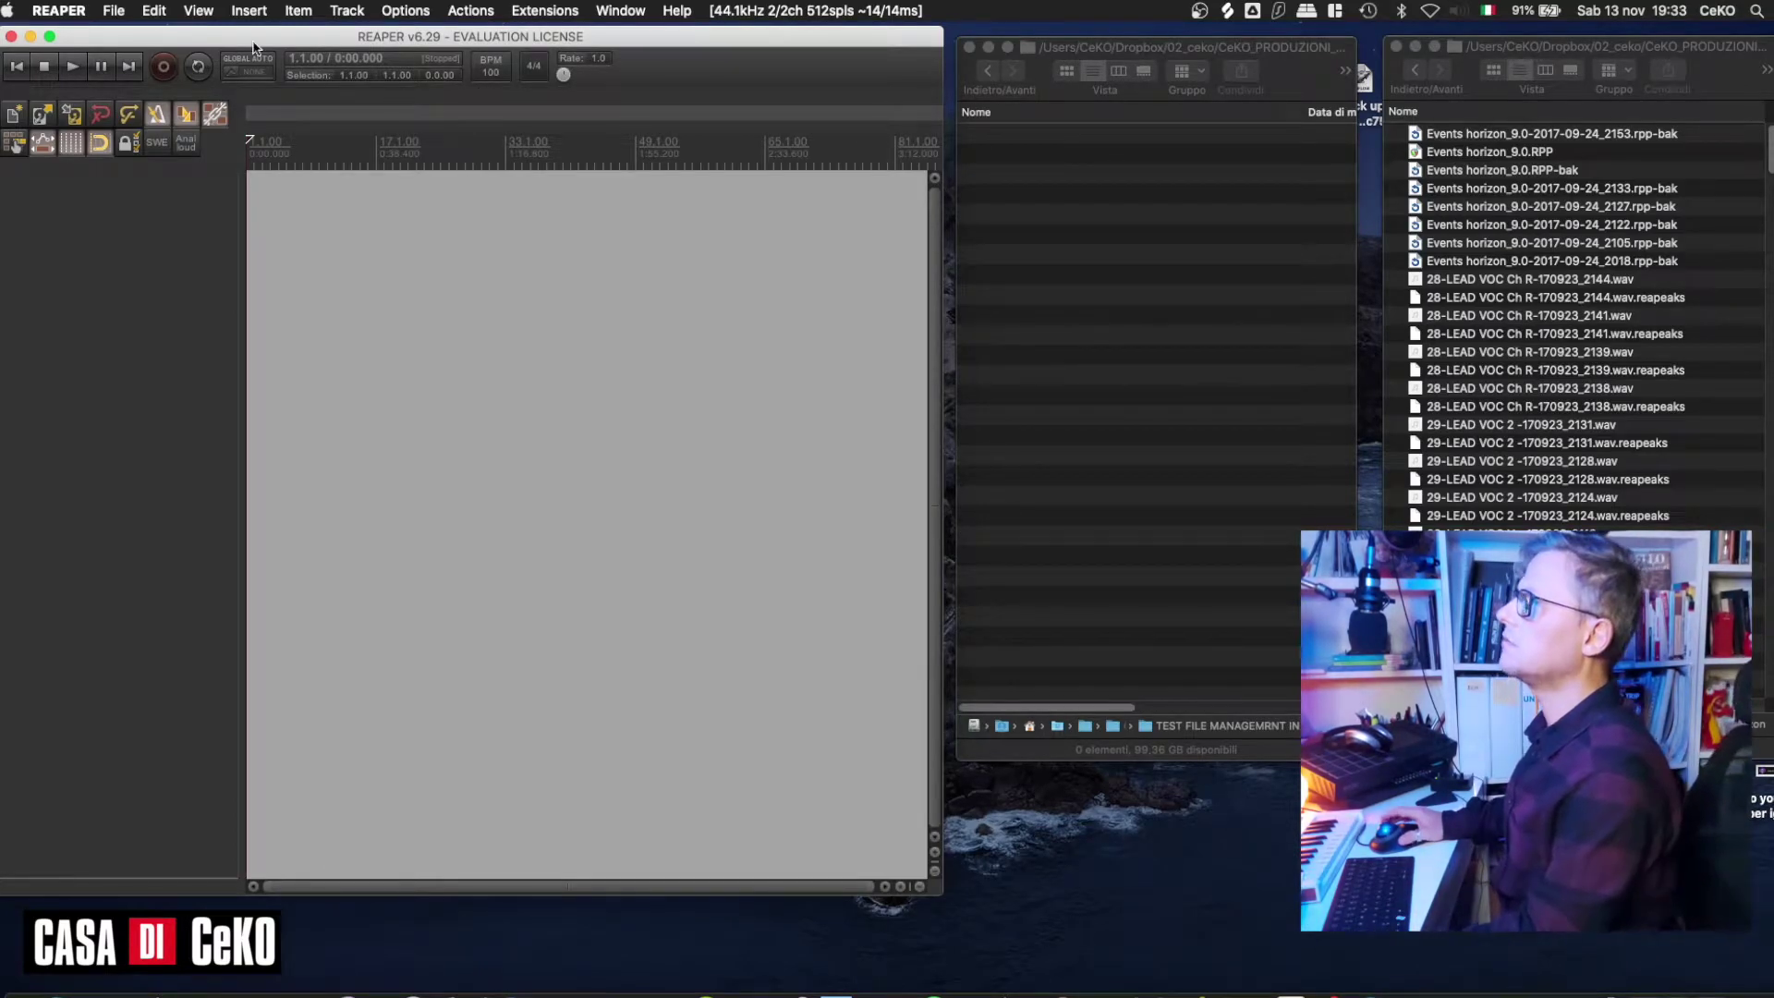
Save the empty project as "test file management in Reaper" in the test file management folder.
left_click(113, 10)
left_click(189, 108)
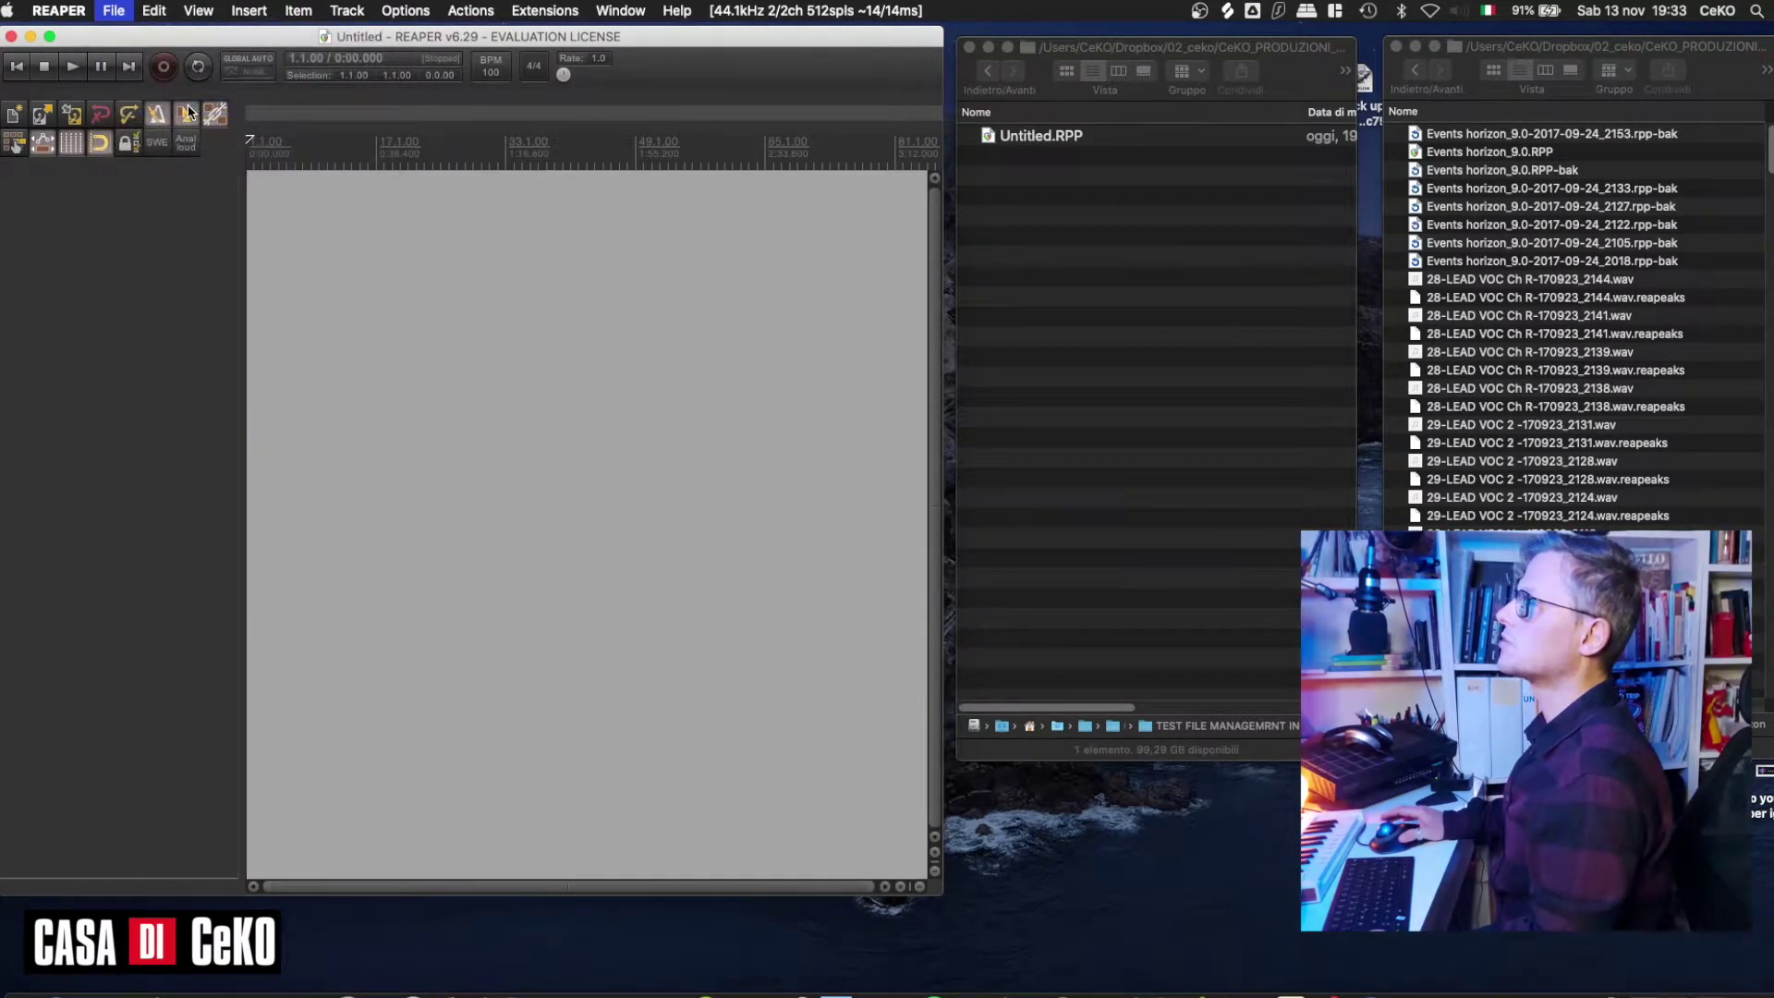
type("test file management in.RPP")
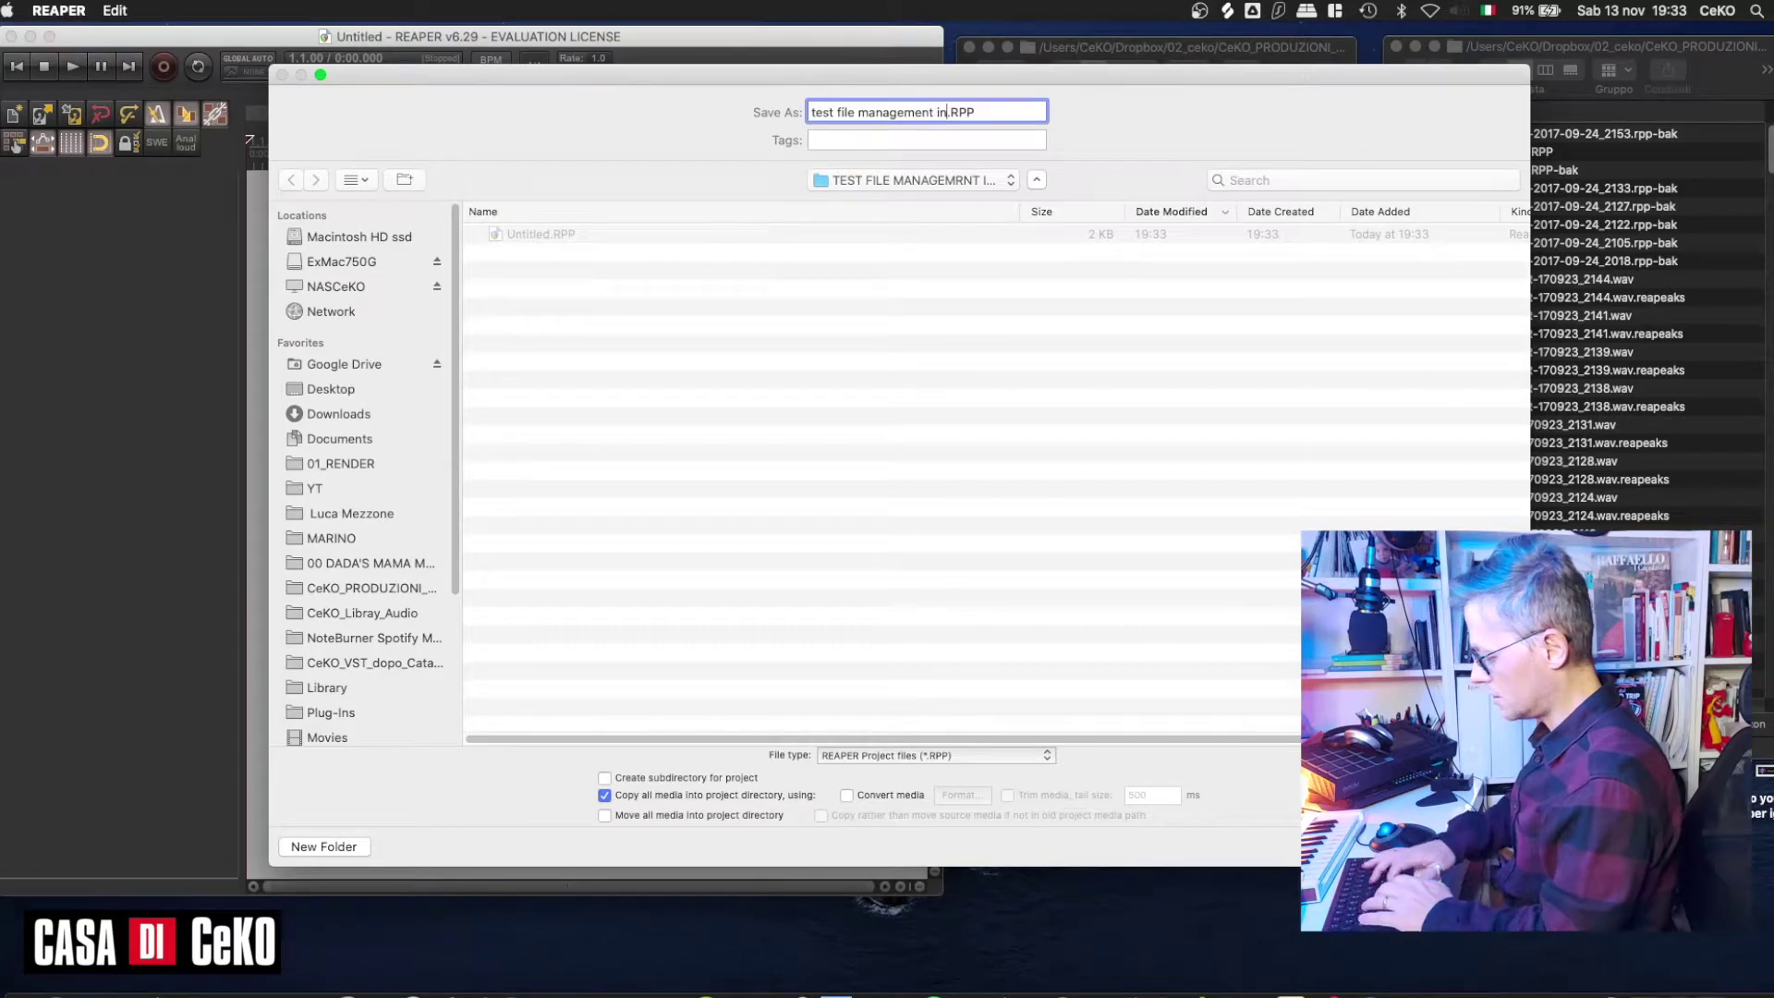
key("Return")
Import 28-LEAD VOC Ch R-170923_2144.wav from the Events horizon folder onto a new track at the project start.
left_click(1014, 470)
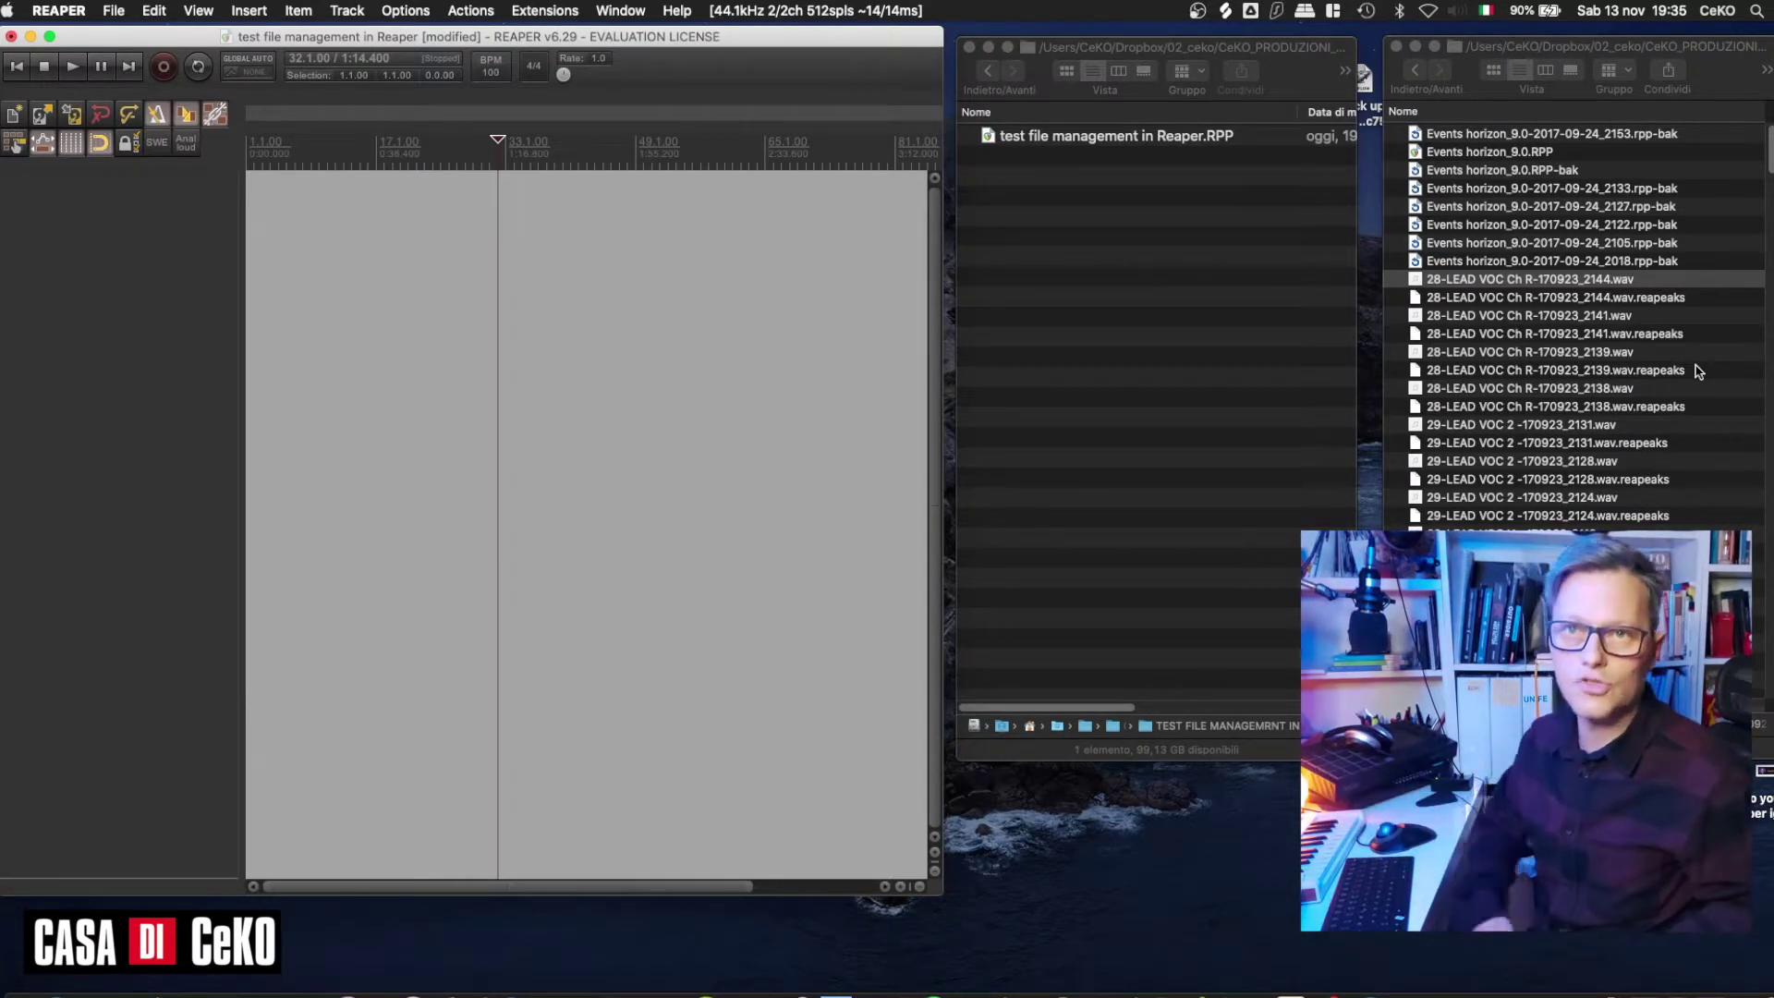
mouse_move(1589, 280)
left_mouse_down()
mouse_move(416, 231)
mouse_move(279, 198)
left_mouse_up()
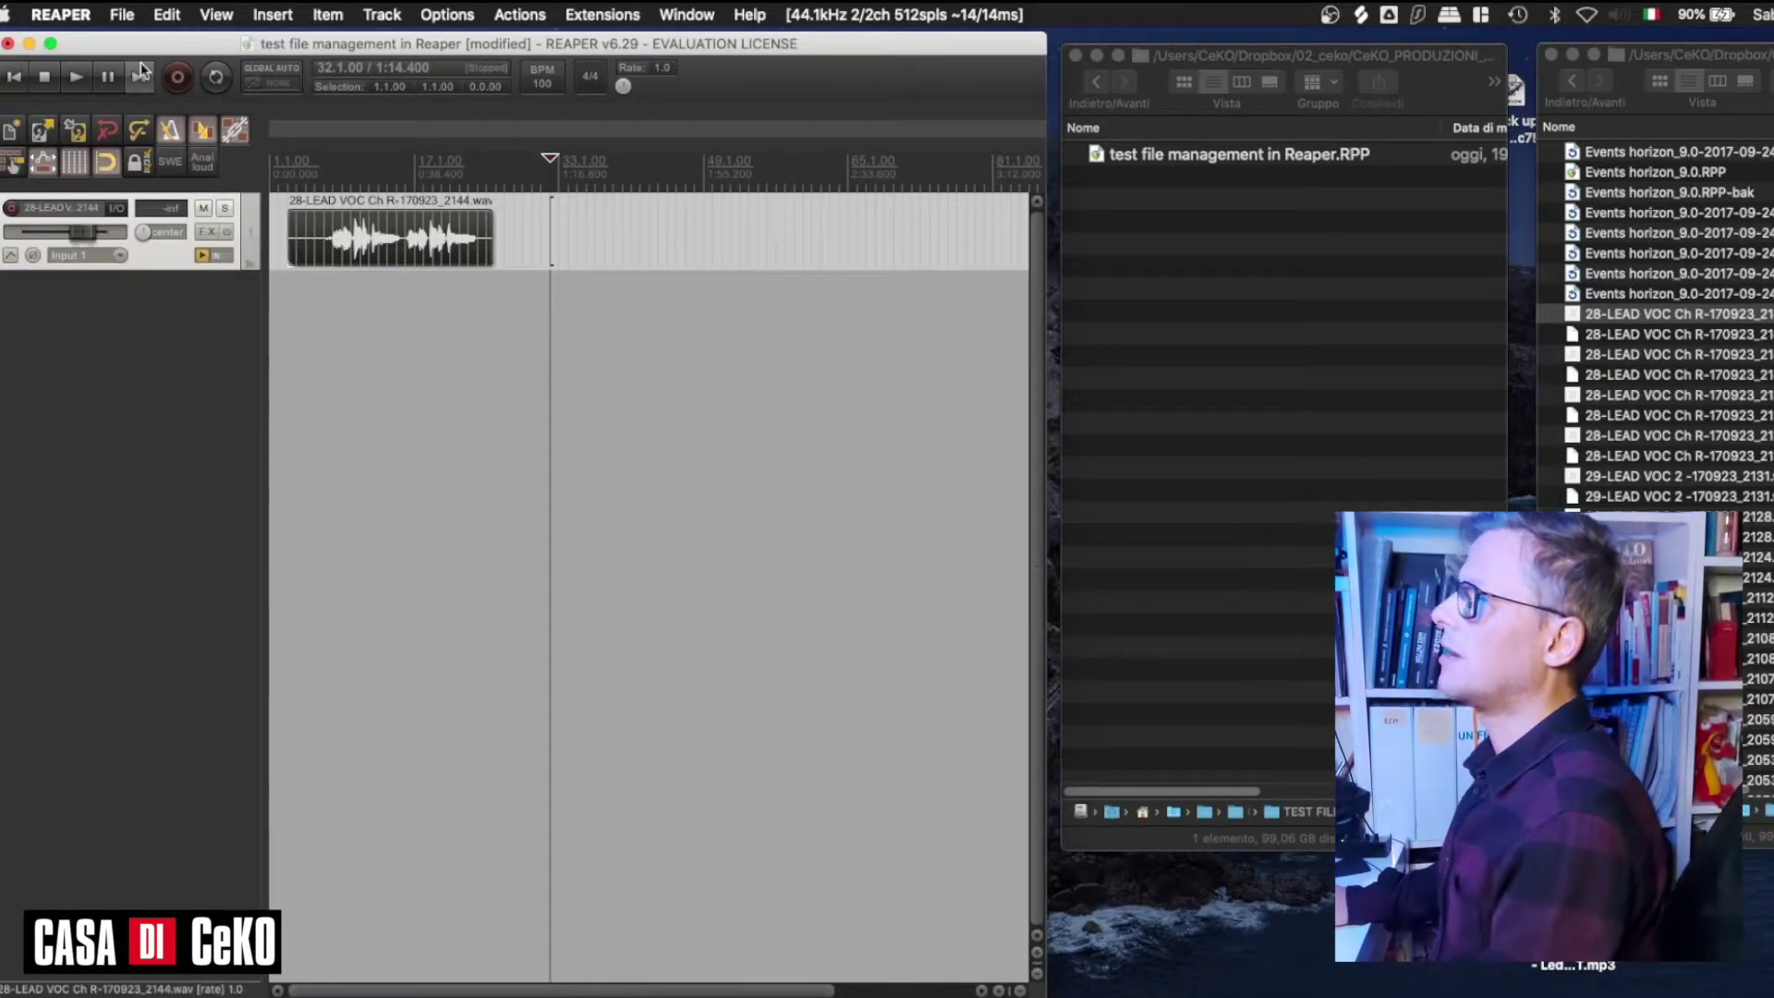
Enable copying imported media to the project media directory in REAPER's Media preferences.
left_click(121, 15)
mouse_move(60, 15)
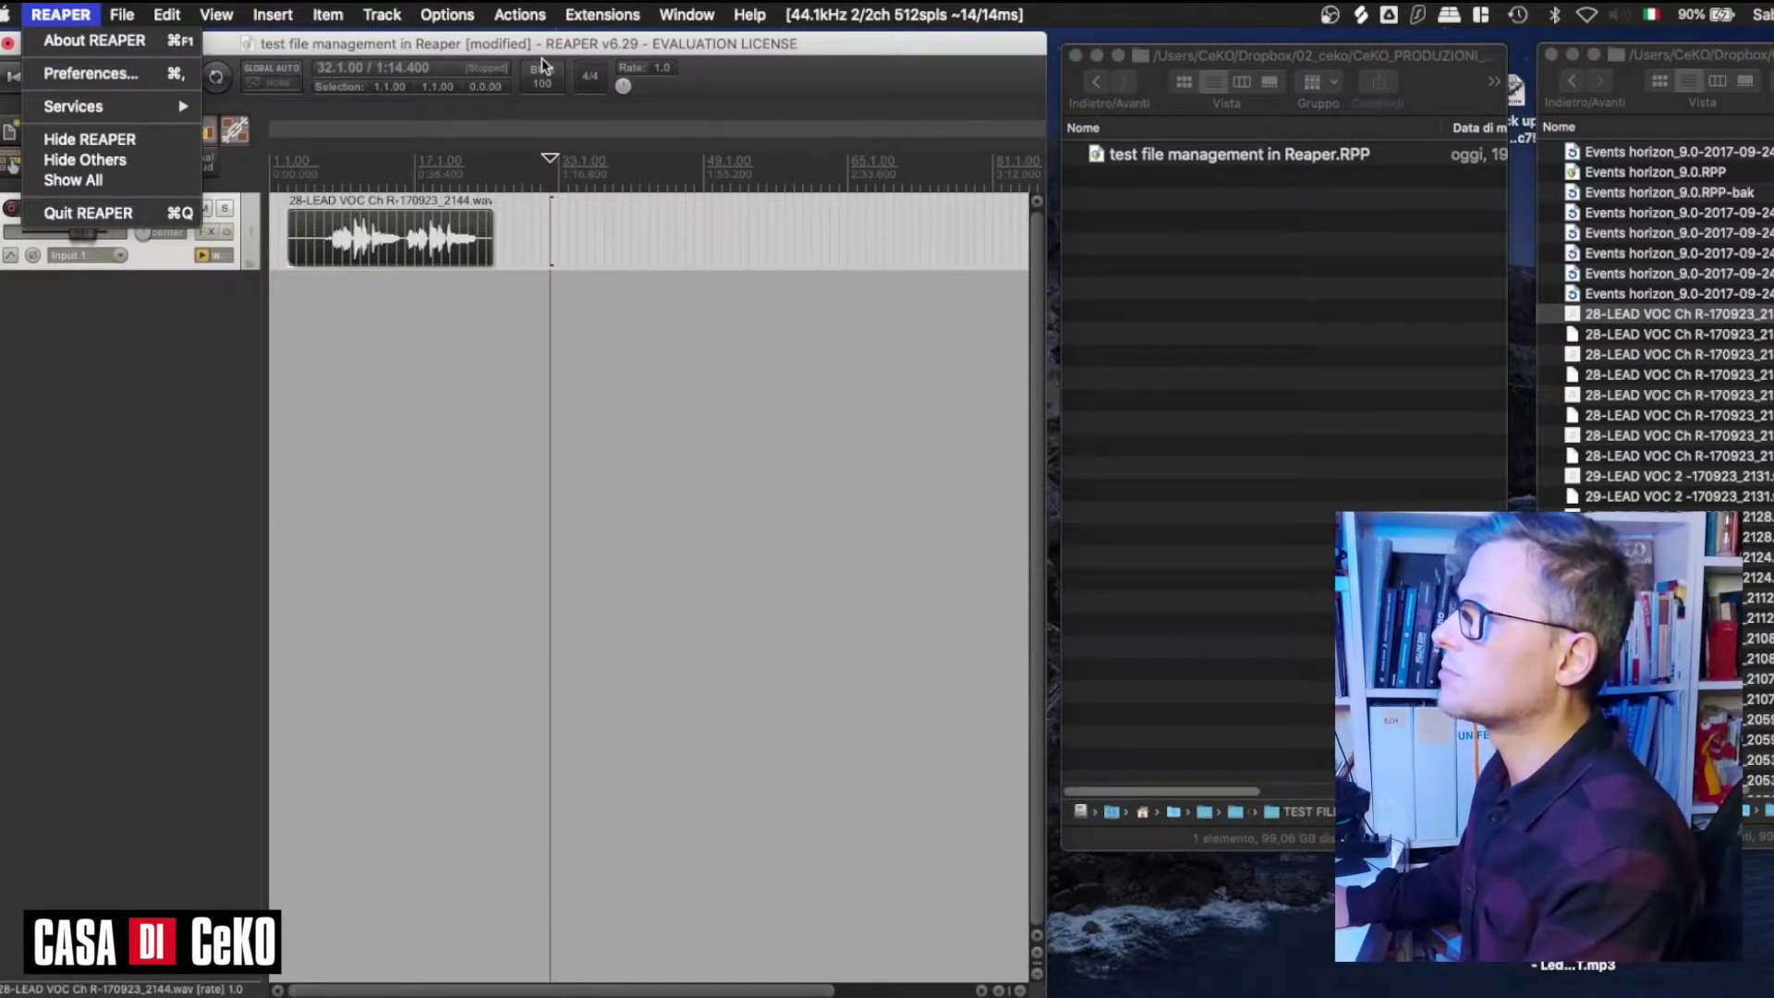
mouse_move(451, 17)
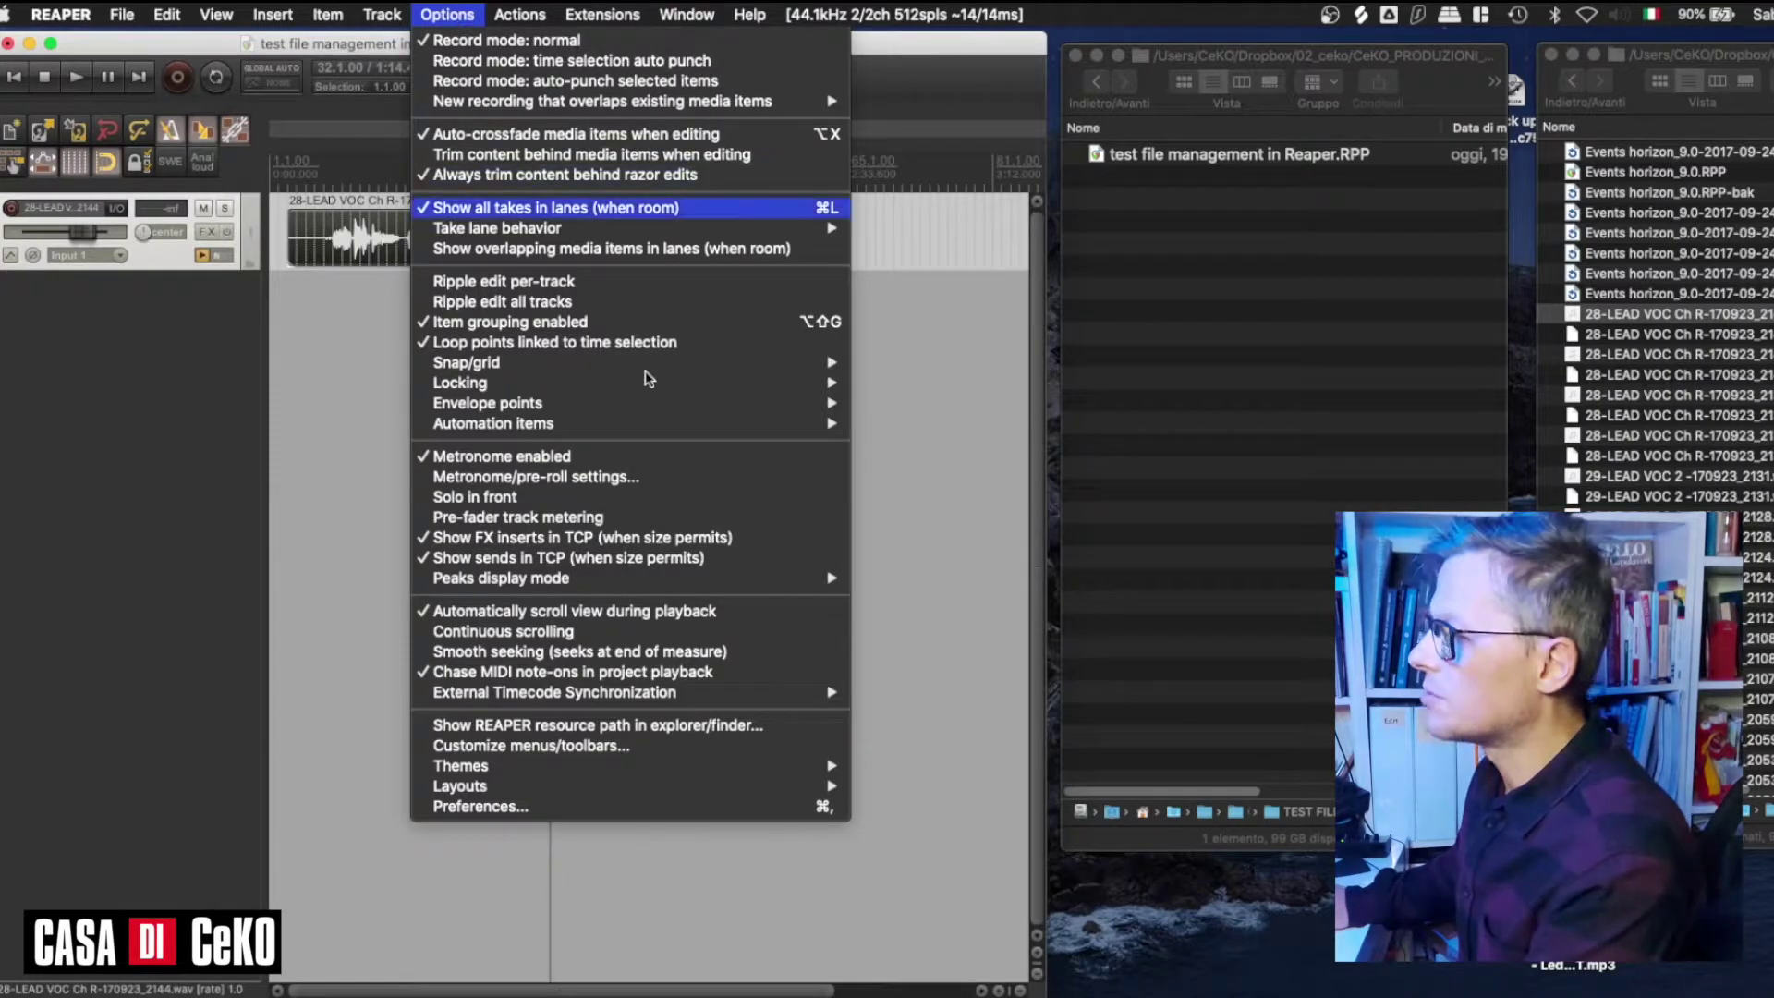
left_click(596, 806)
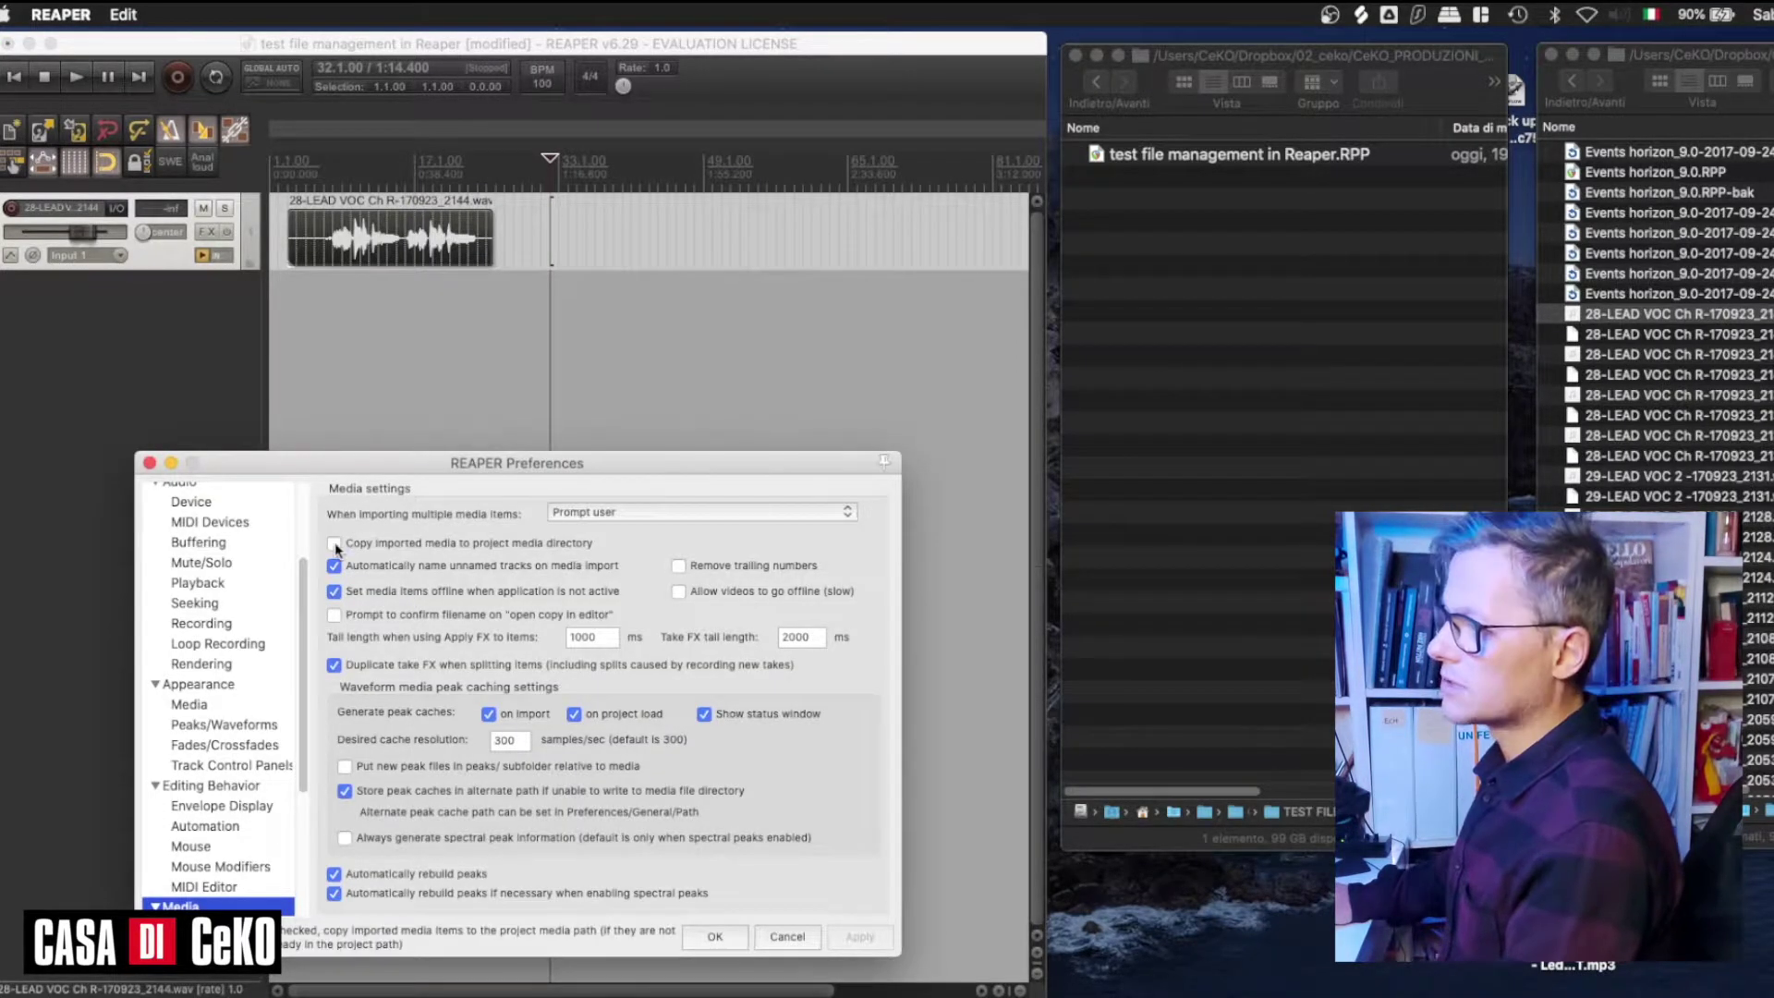
scroll(213, 831, "up", 3)
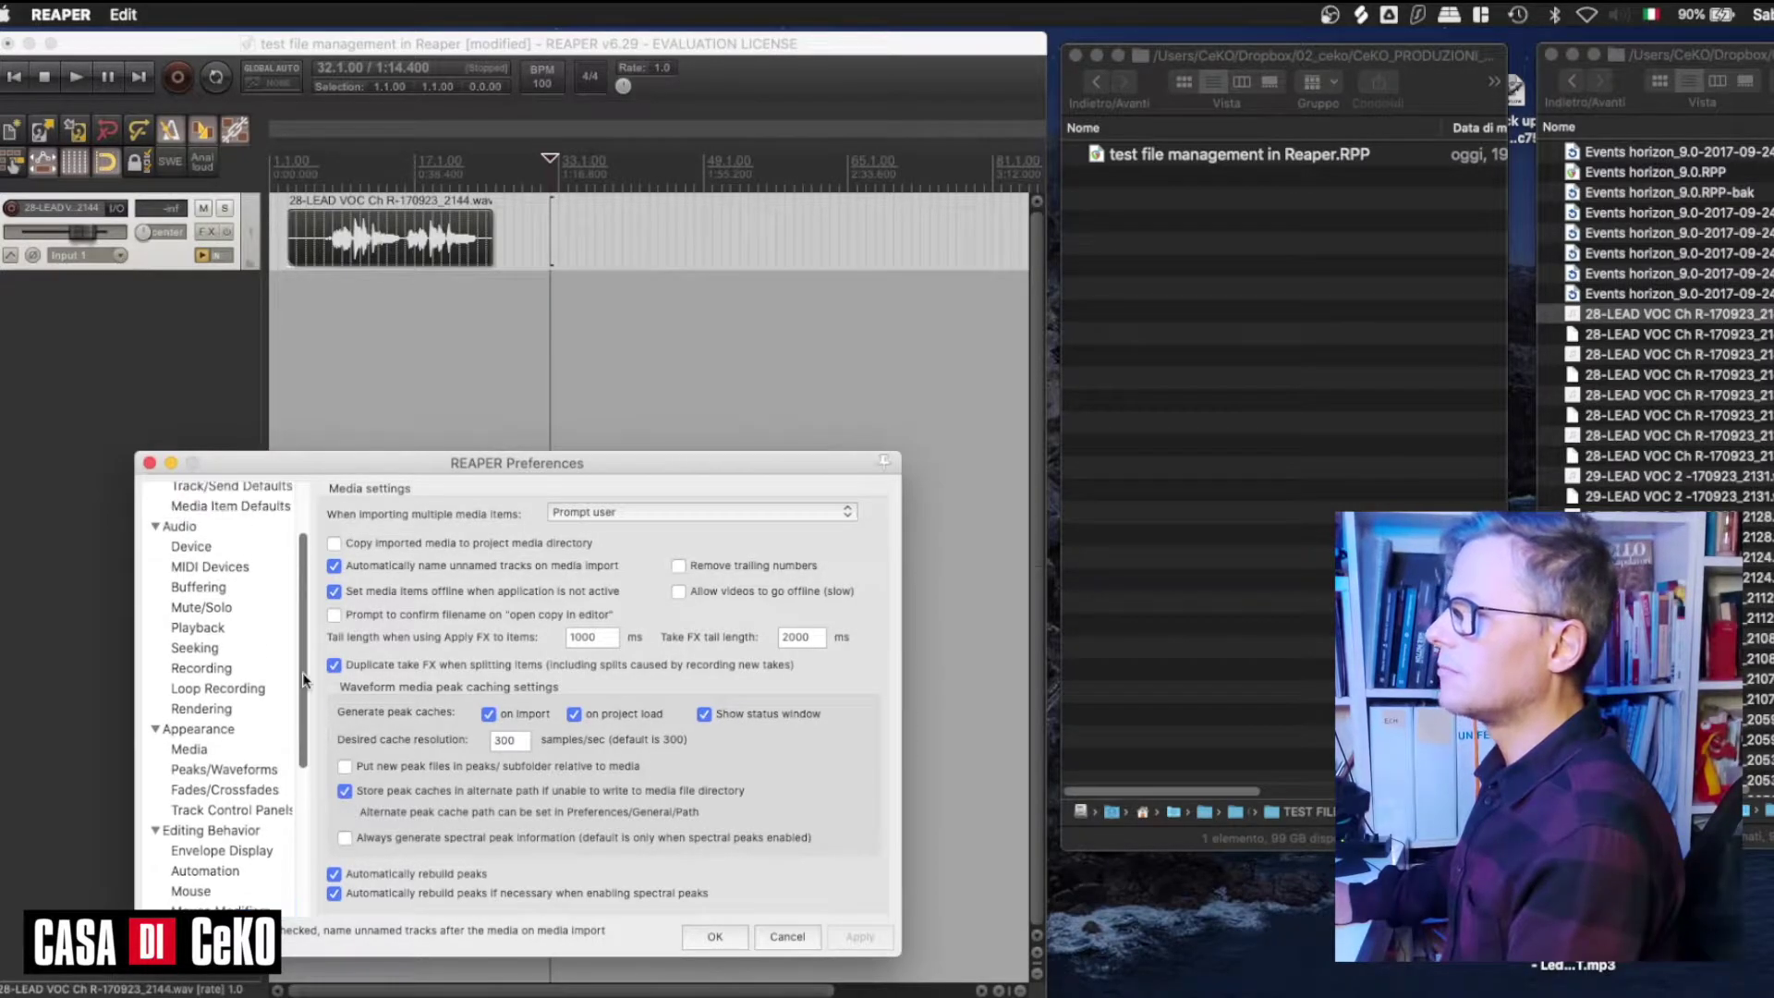
scroll(205, 843, "down", 5)
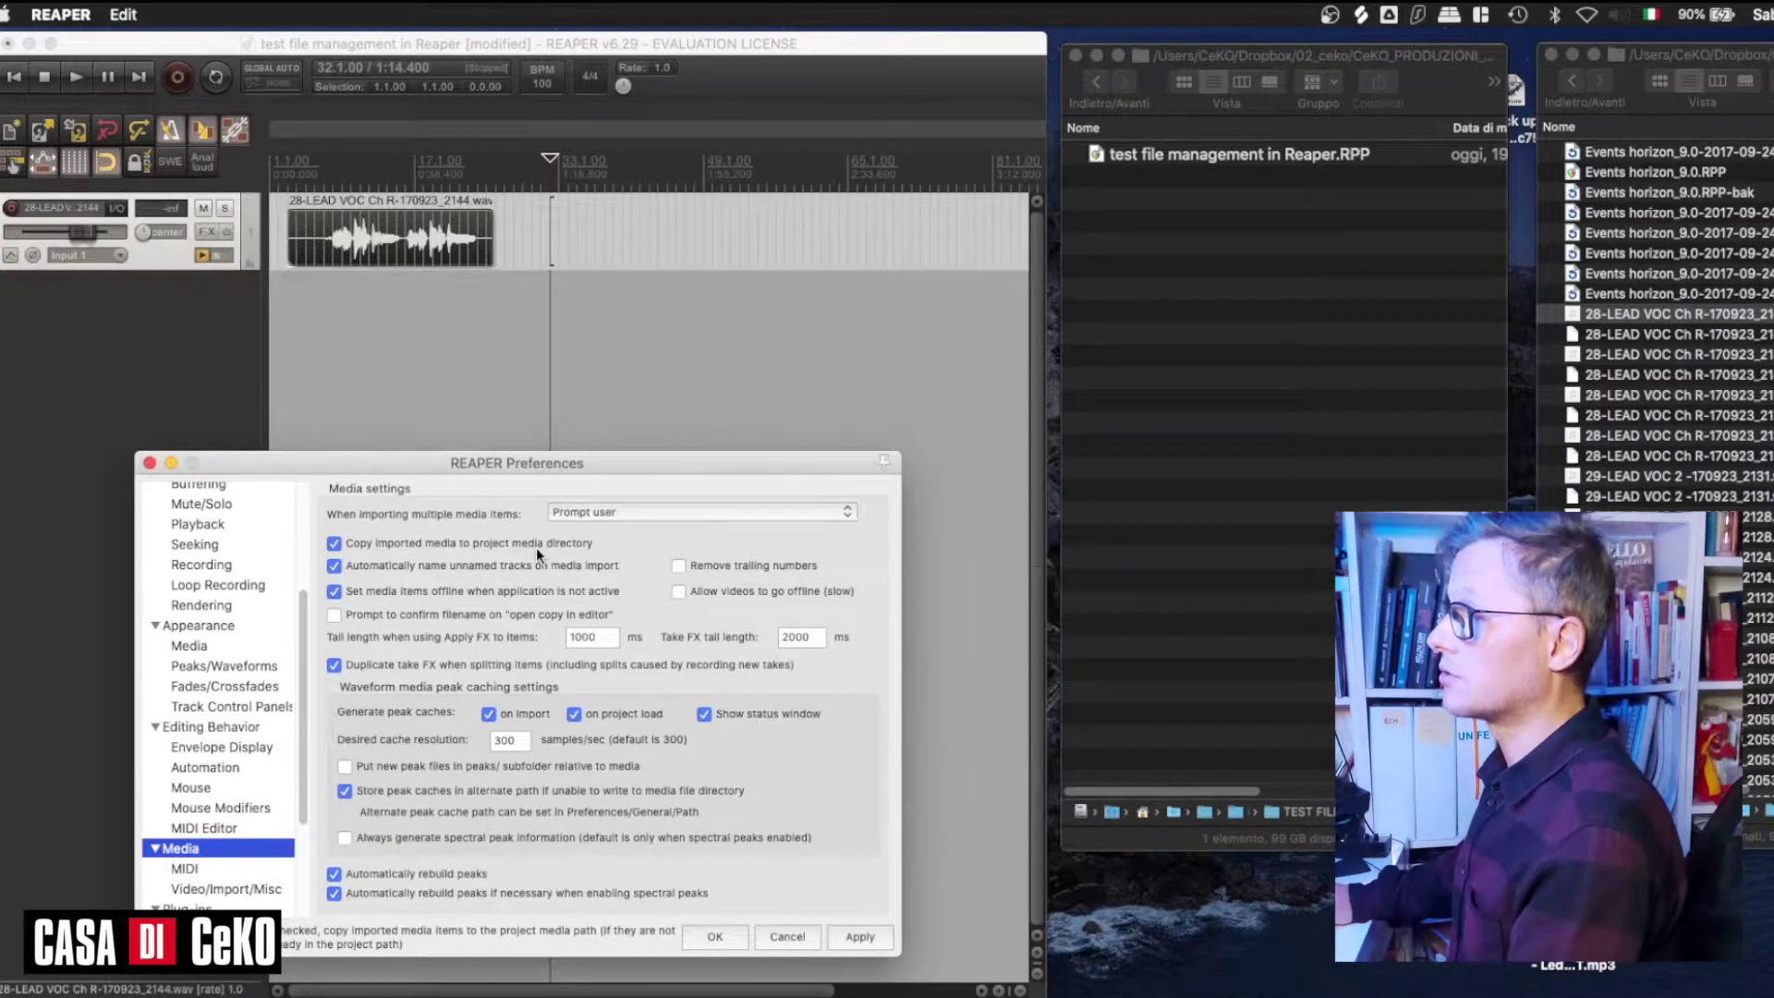
Confirm the media preferences and set the project's media import option to copy media to the project path.
left_click(715, 936)
left_click(122, 14)
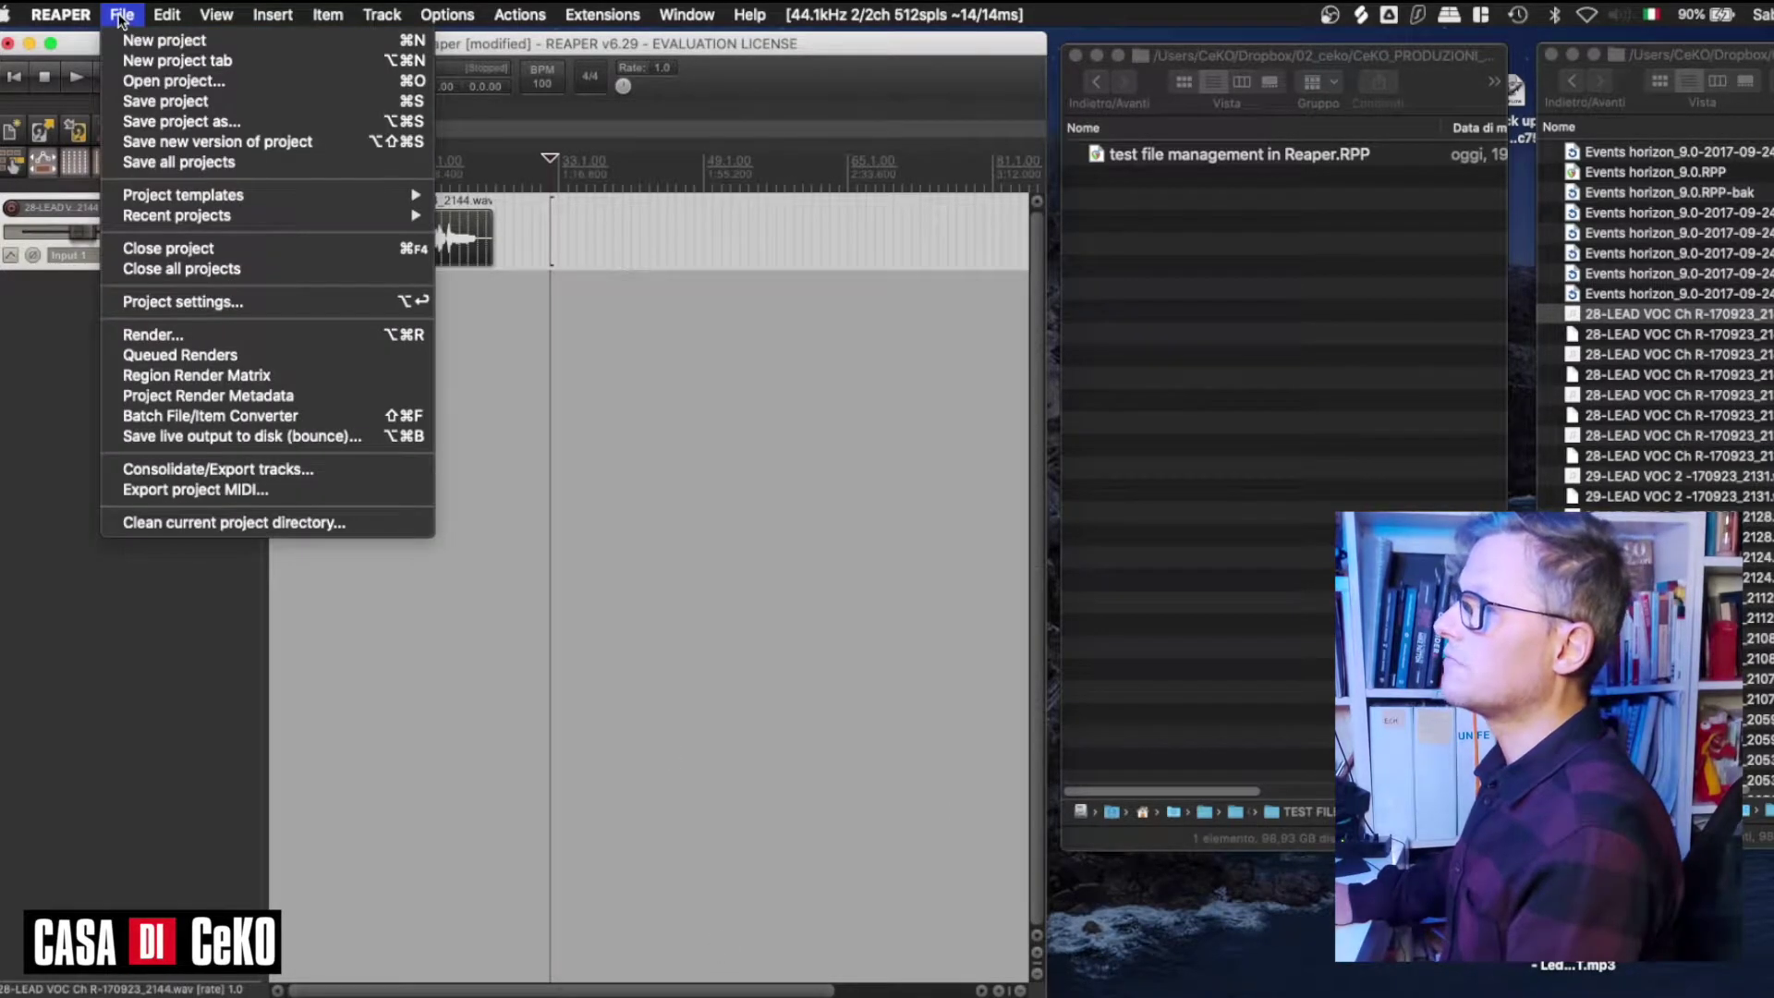
left_click(208, 305)
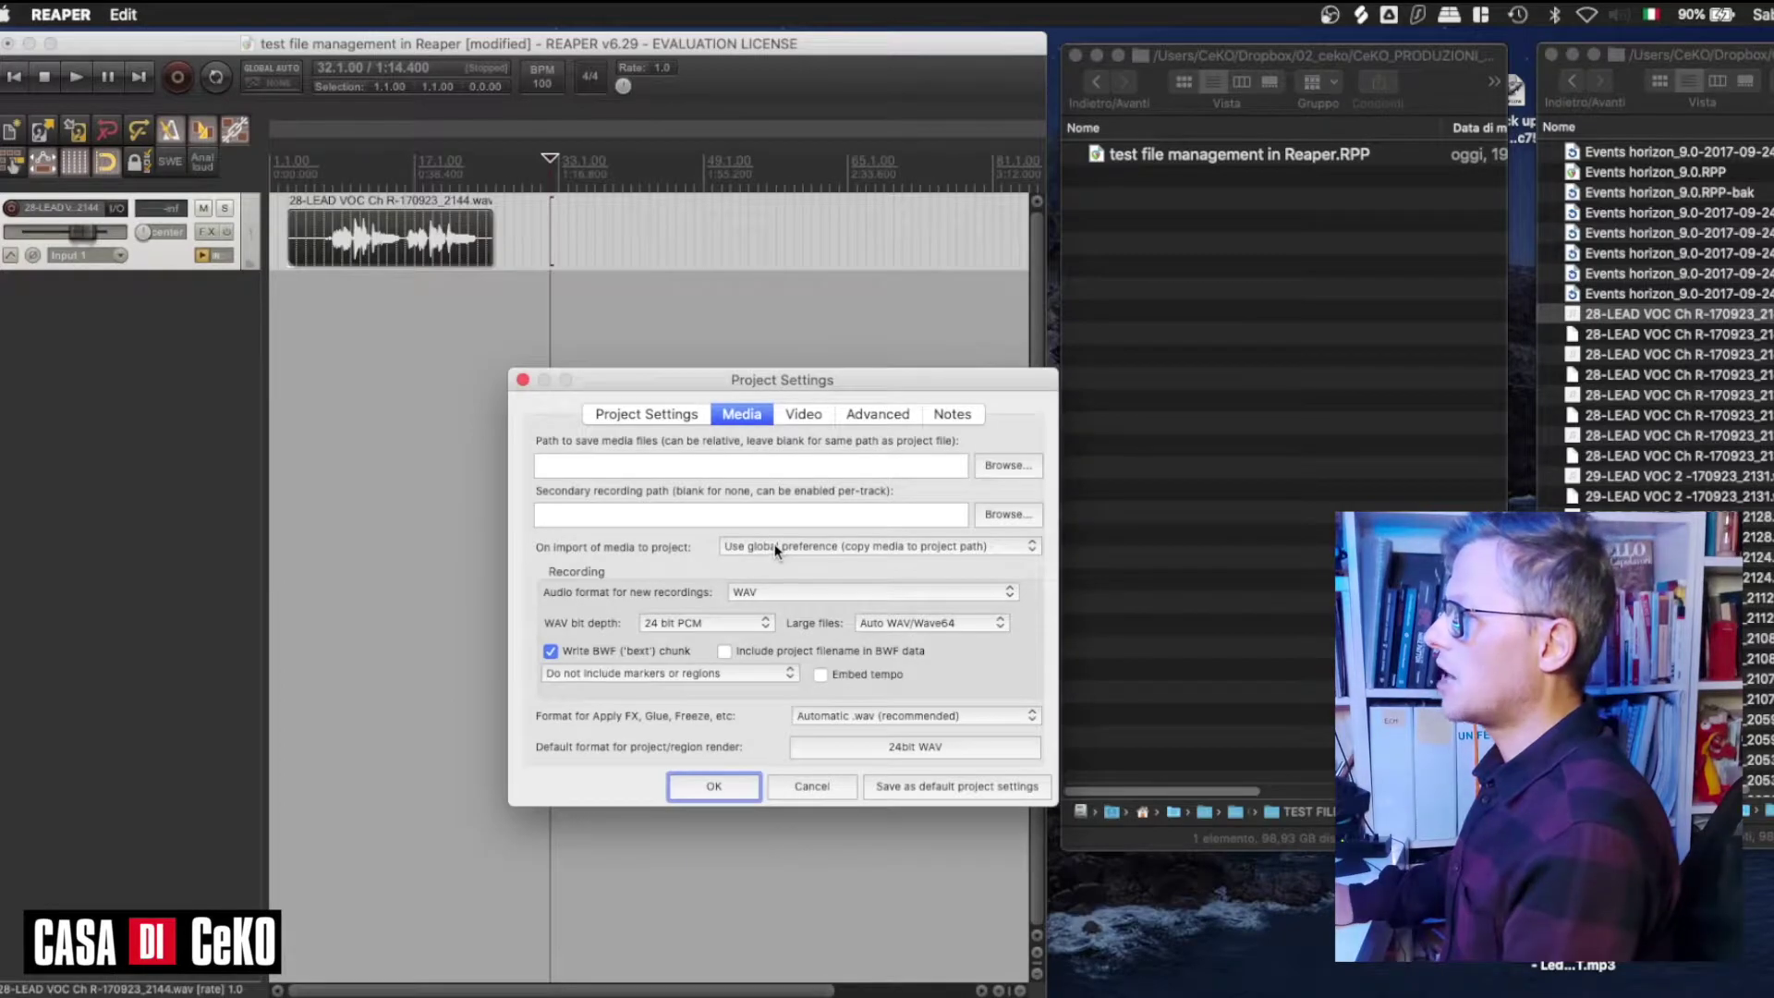
left_click(776, 546)
left_click(767, 565)
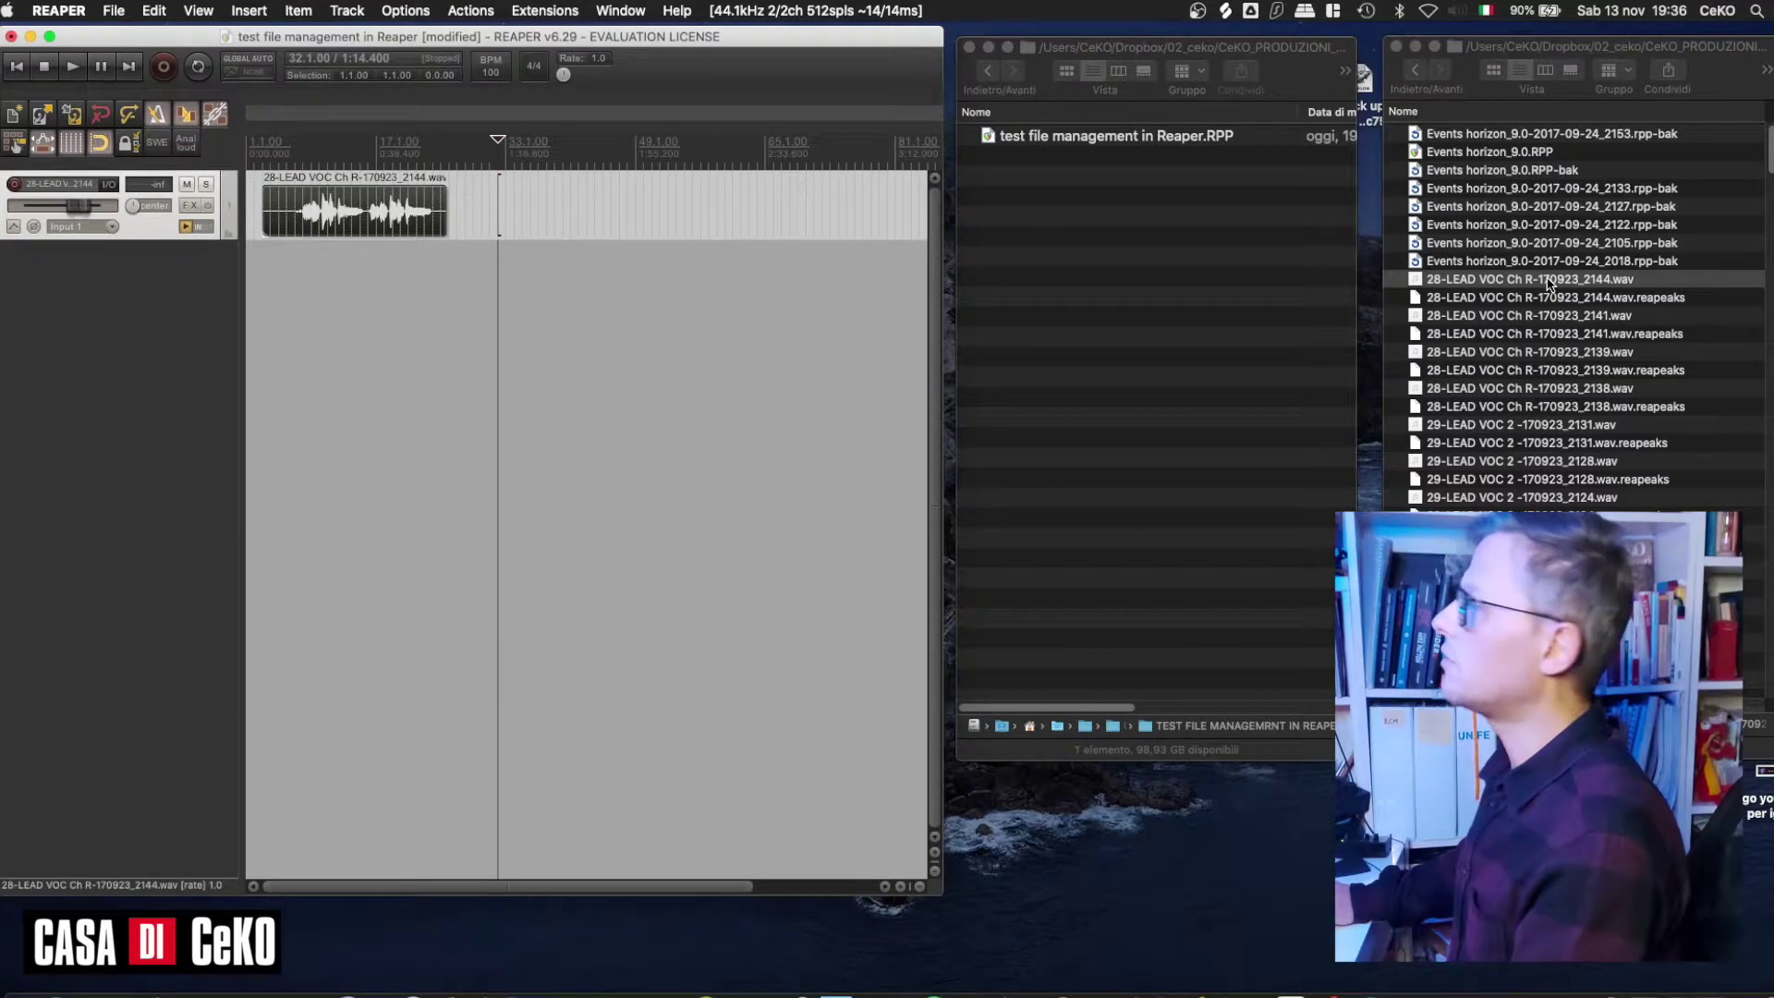
Import 28-LEAD VOC Ch R-170923_2144.wav from the Events horizon folder onto a second track and shift the item earlier.
left_click_drag(1545, 282, 399, 335)
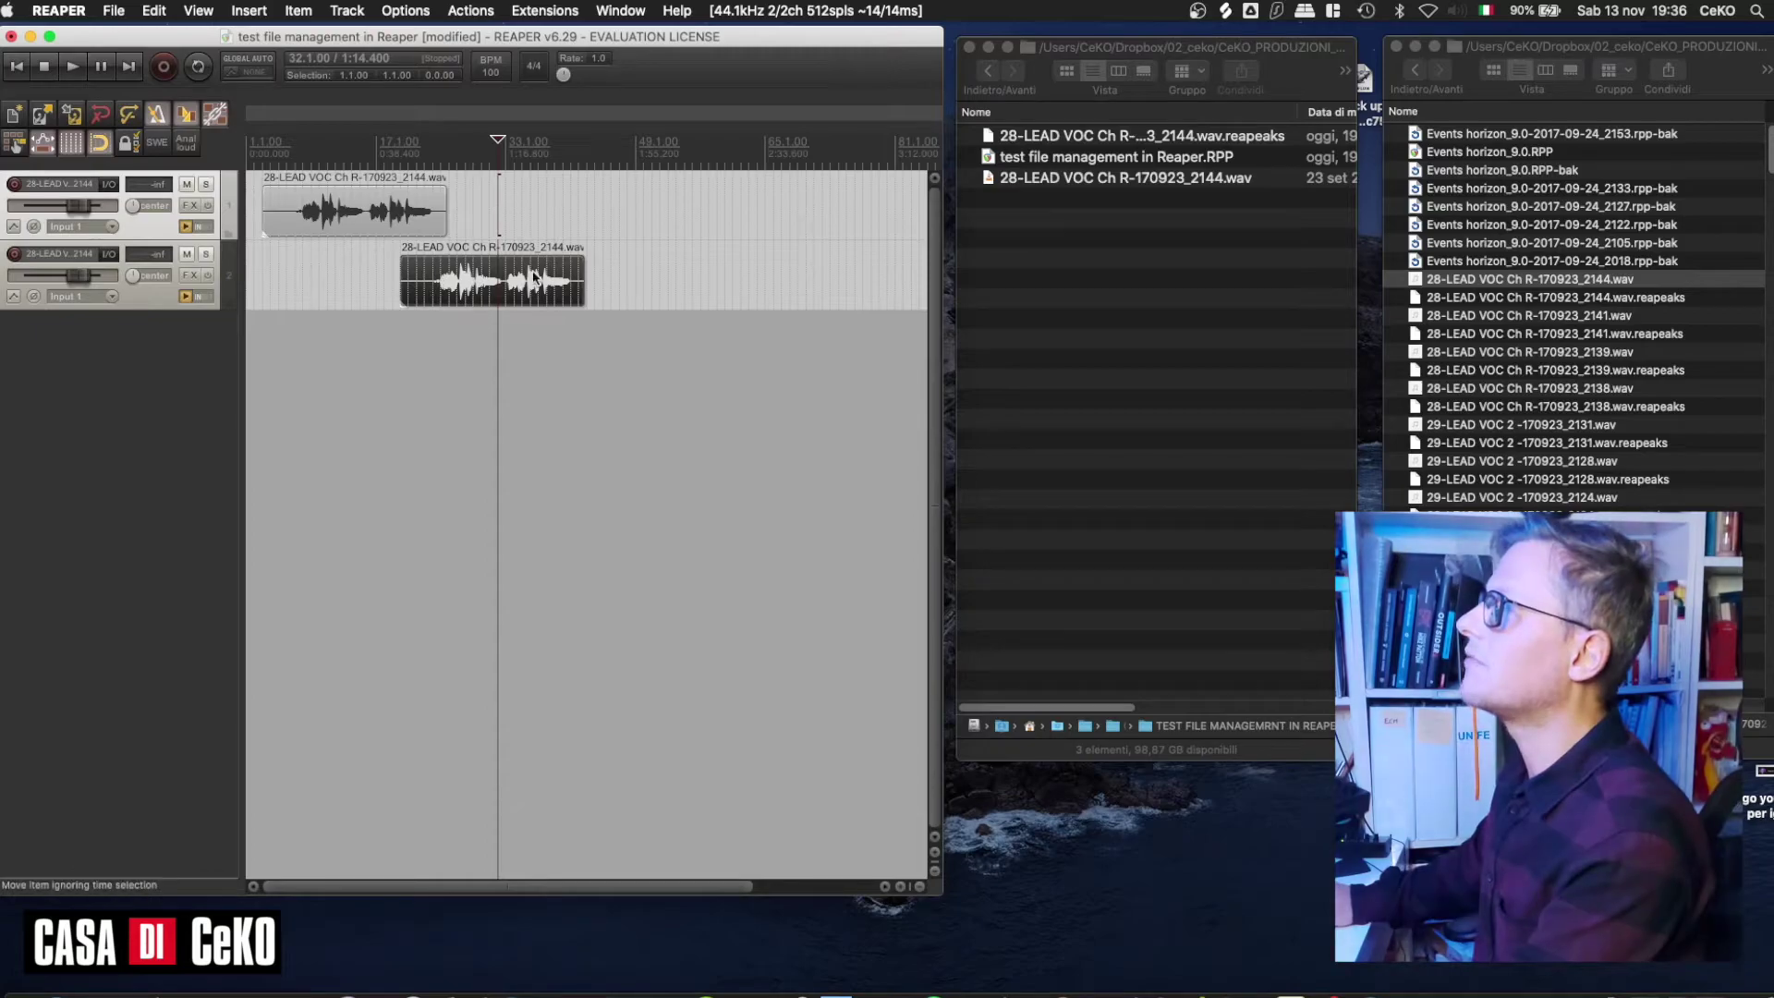
left_click_drag(480, 286, 383, 287)
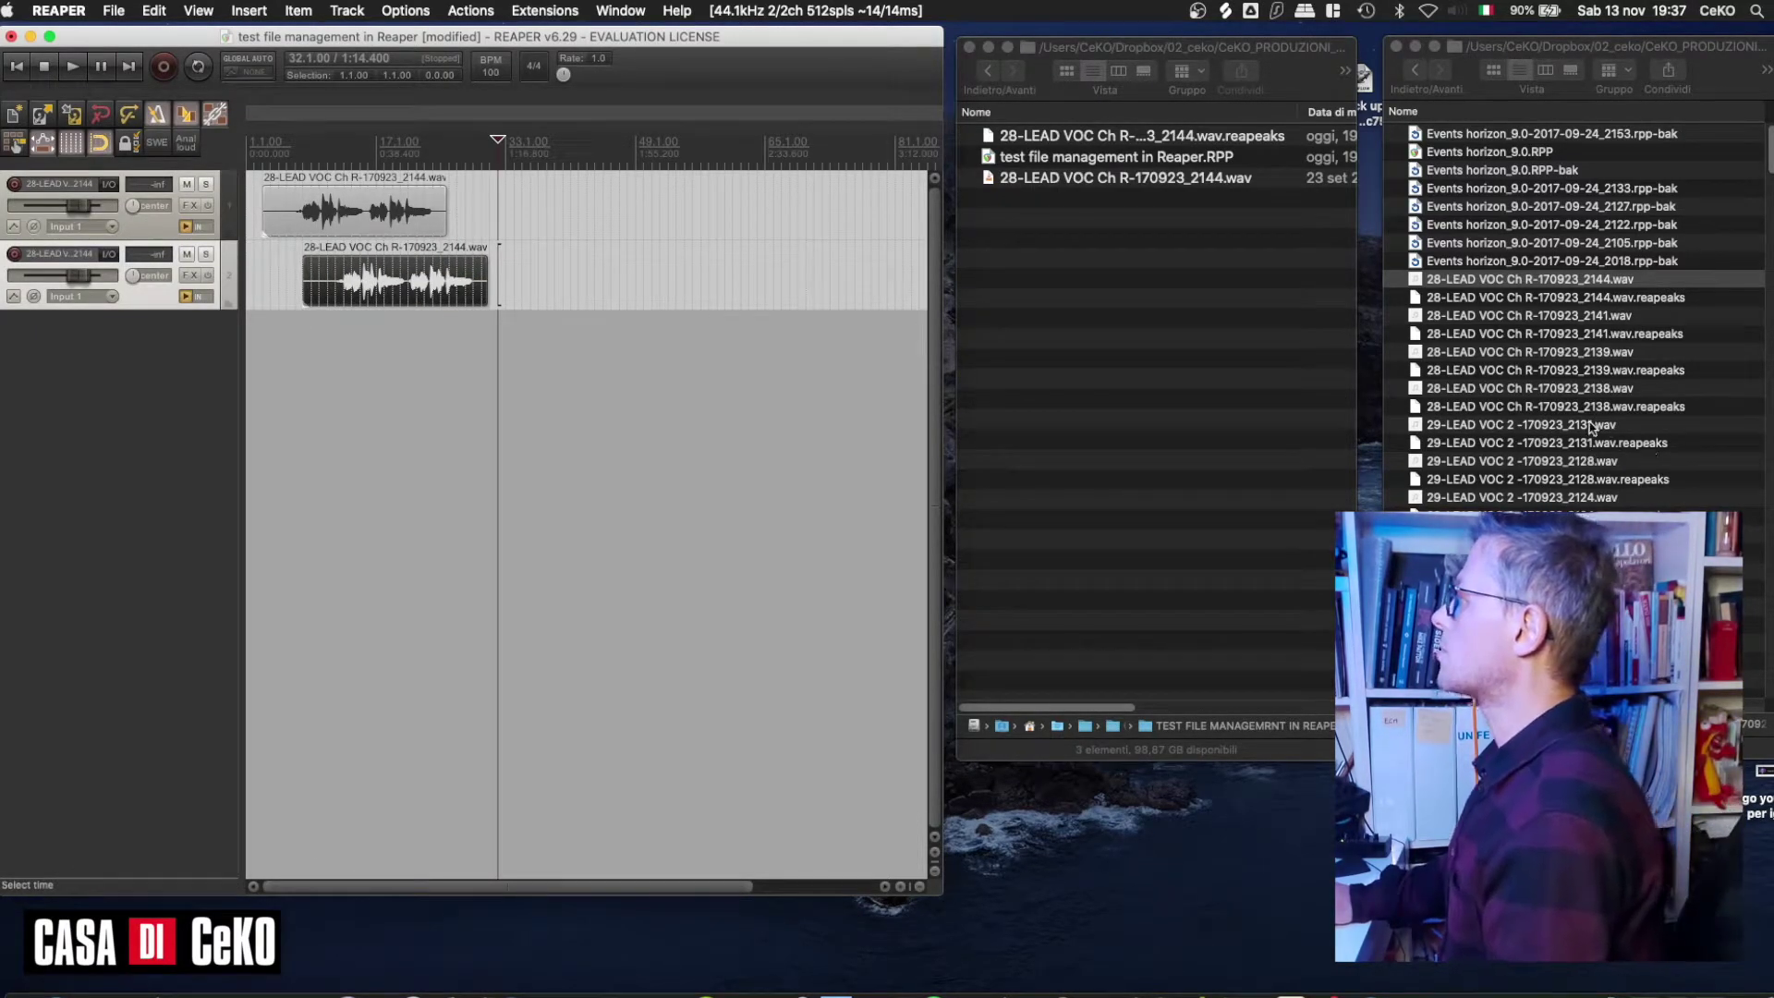
Import nine lead vocal WAVs (takes 2138, 2131, 2124, 2112, 2108, 2107, 2059, 2053, 2050) from the Events horizon folder onto separate tracks.
left_click(1605, 396)
left_click(1605, 390)
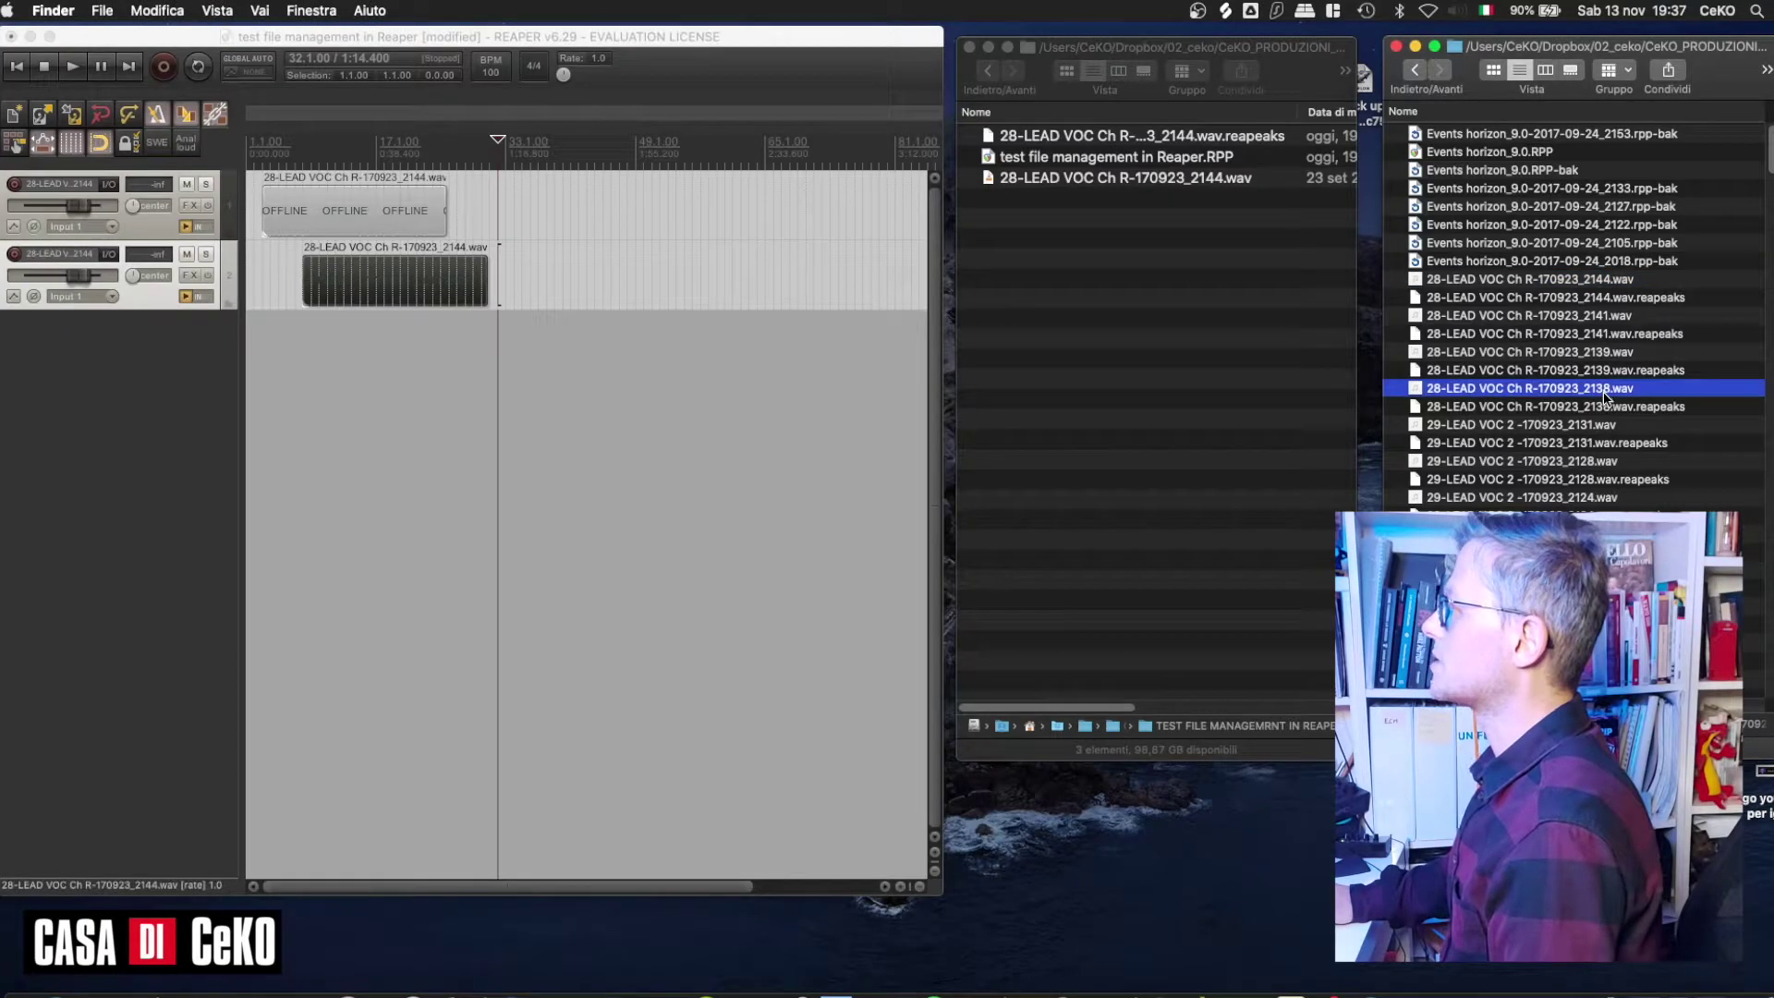
left_click(1612, 462, "shift")
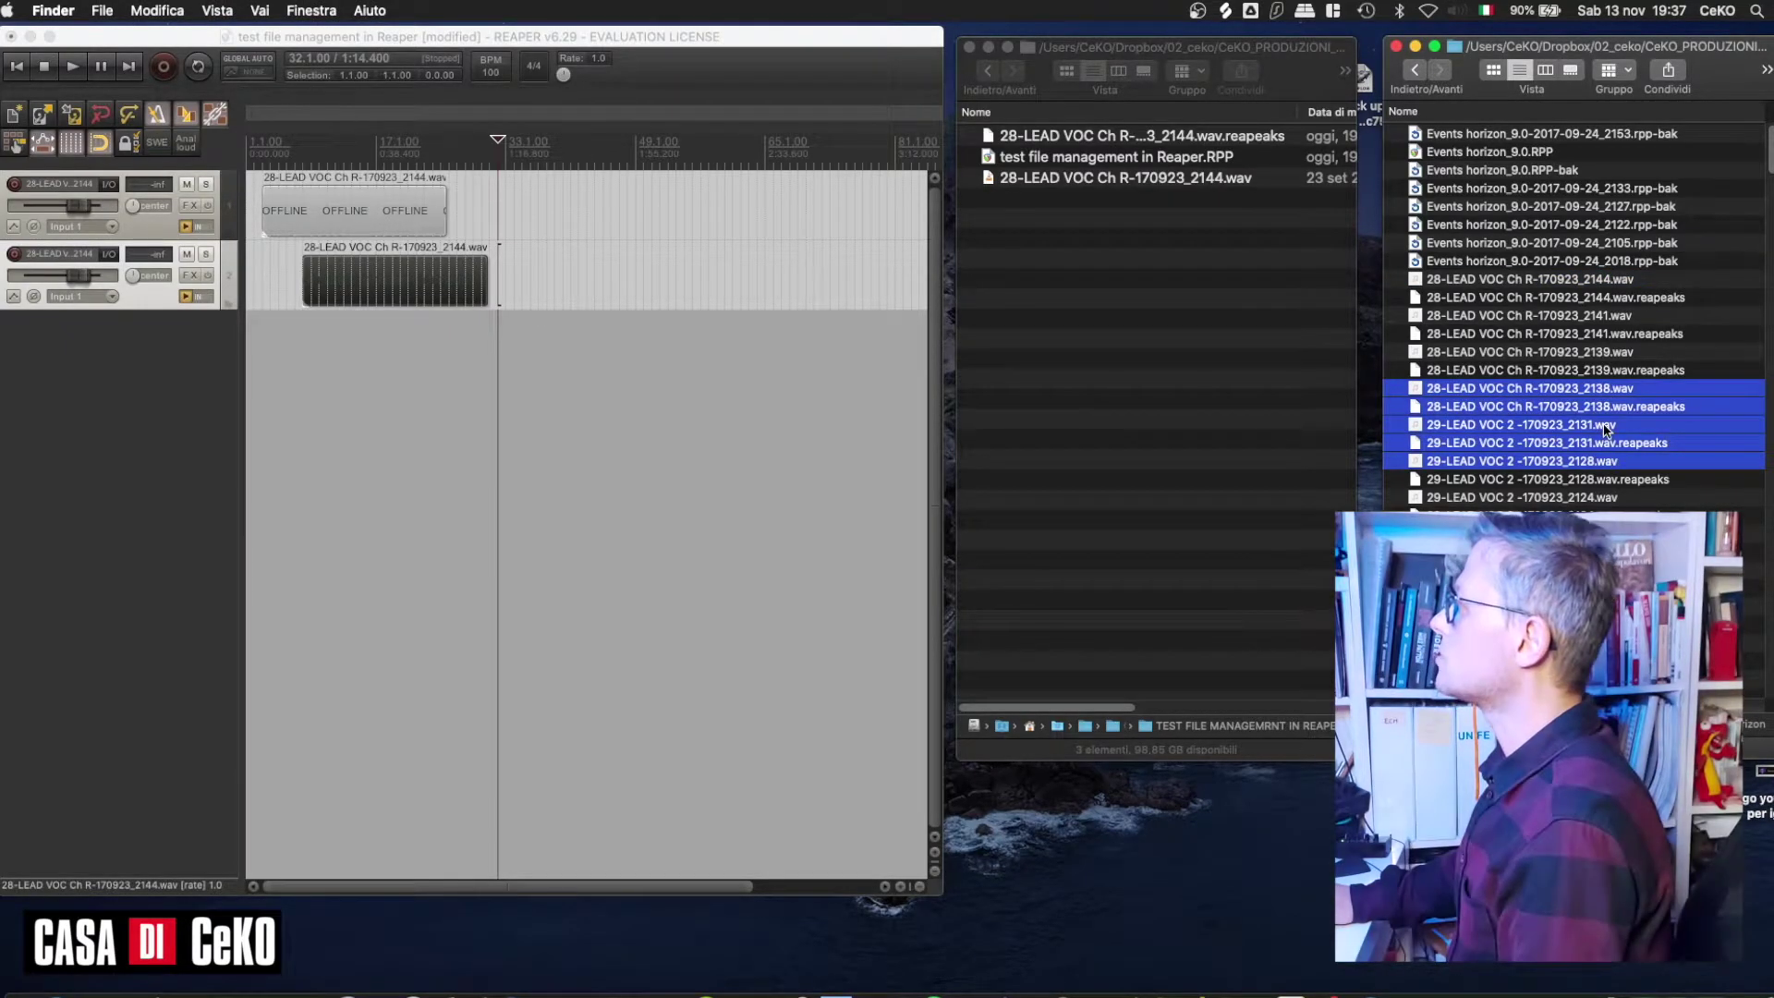
left_click(1614, 422)
left_click(1571, 388, "super")
left_click(1570, 497, "super")
left_click(1570, 533, "super")
left_click(1570, 570, "super")
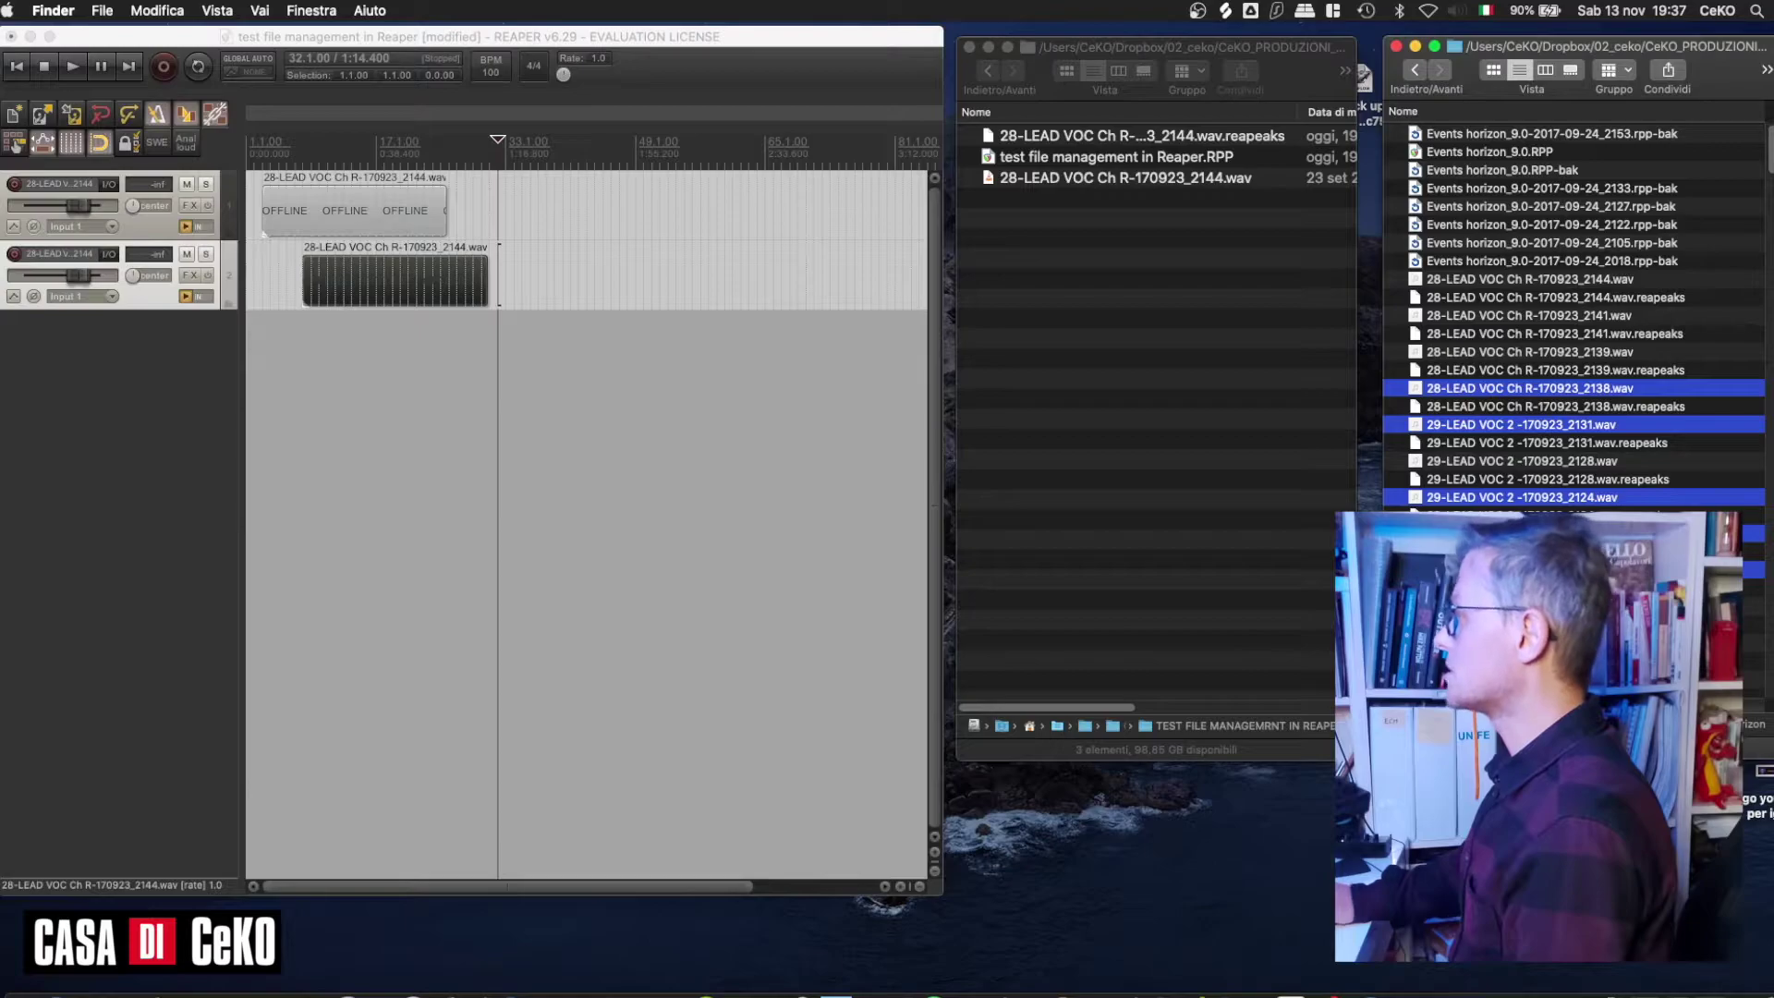
left_click(1571, 606, "super")
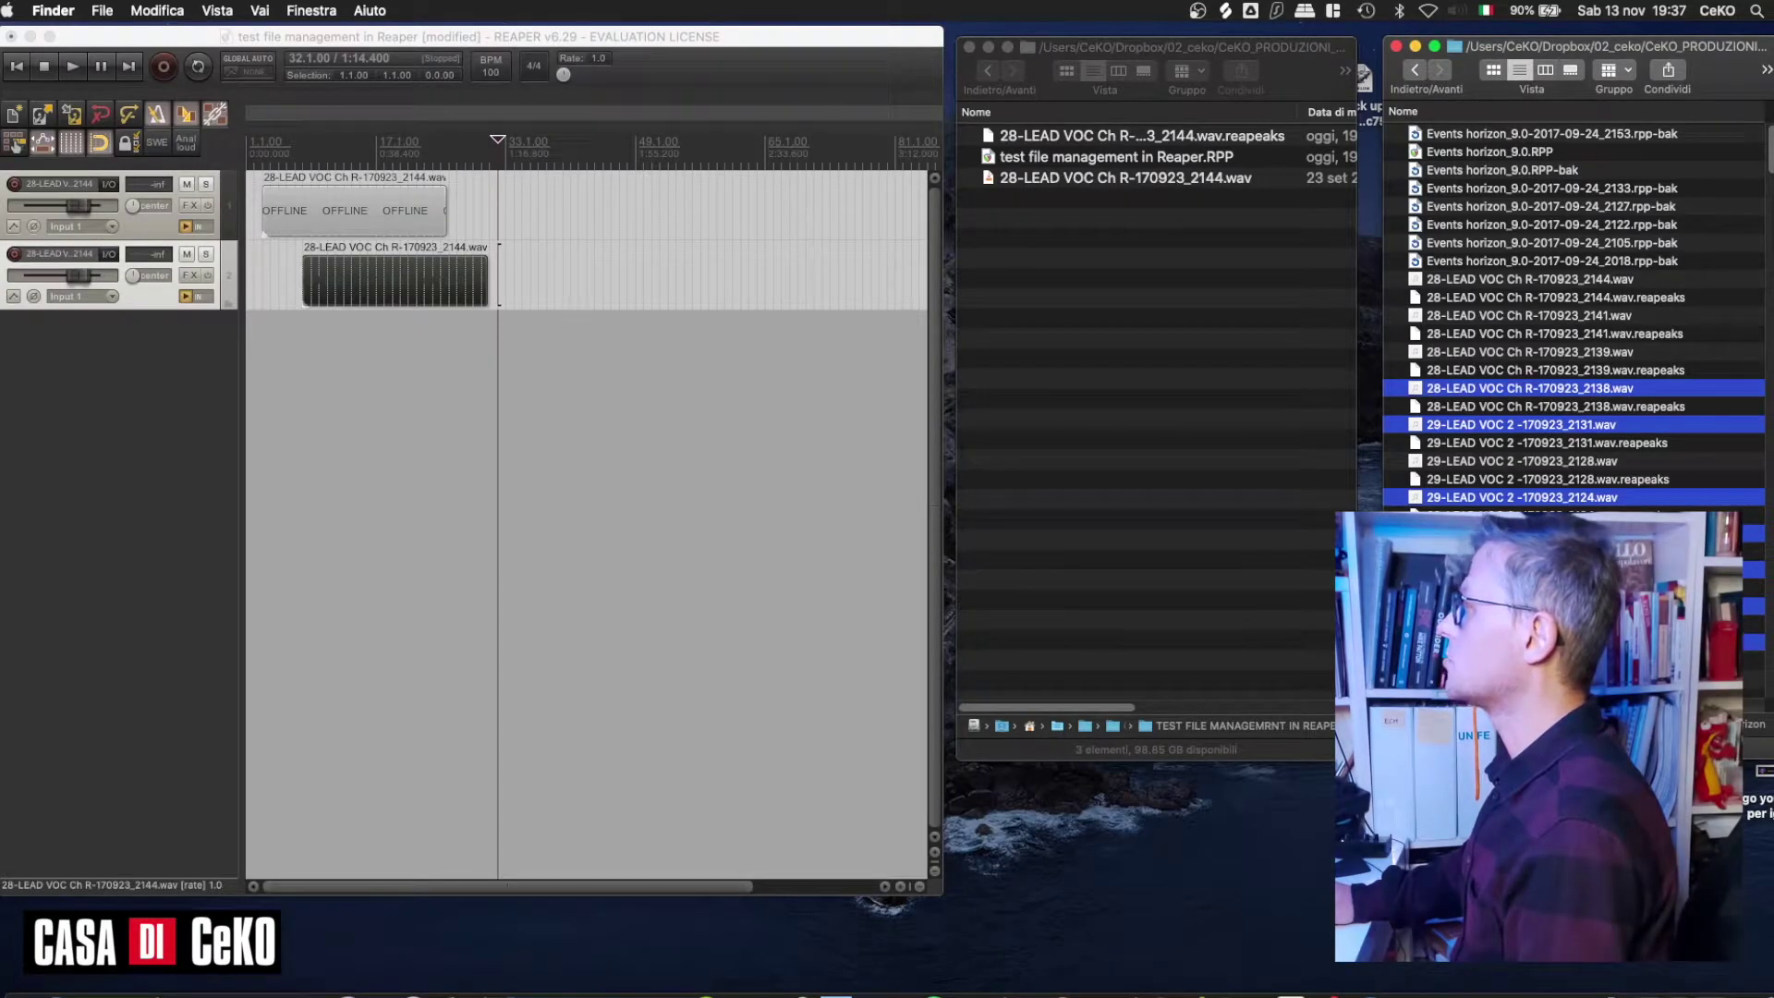
scroll(1570, 314, "down", 3)
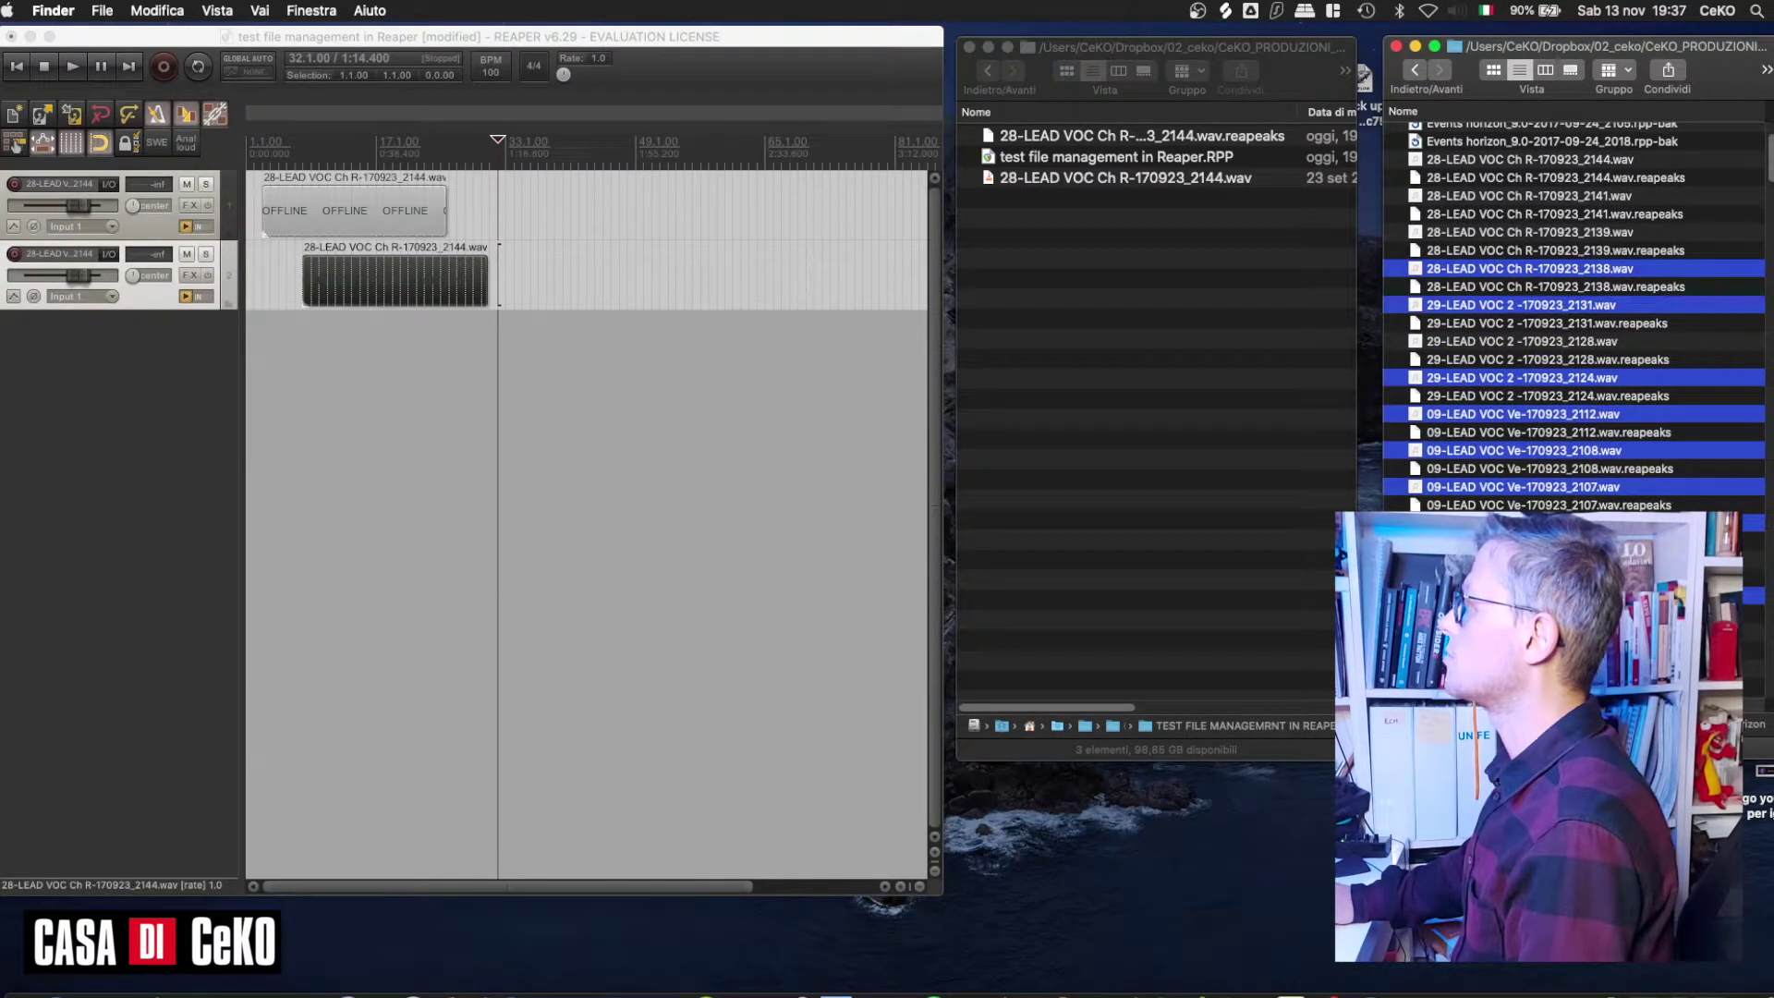
left_click_drag(846, 353, 369, 369)
left_click(592, 386)
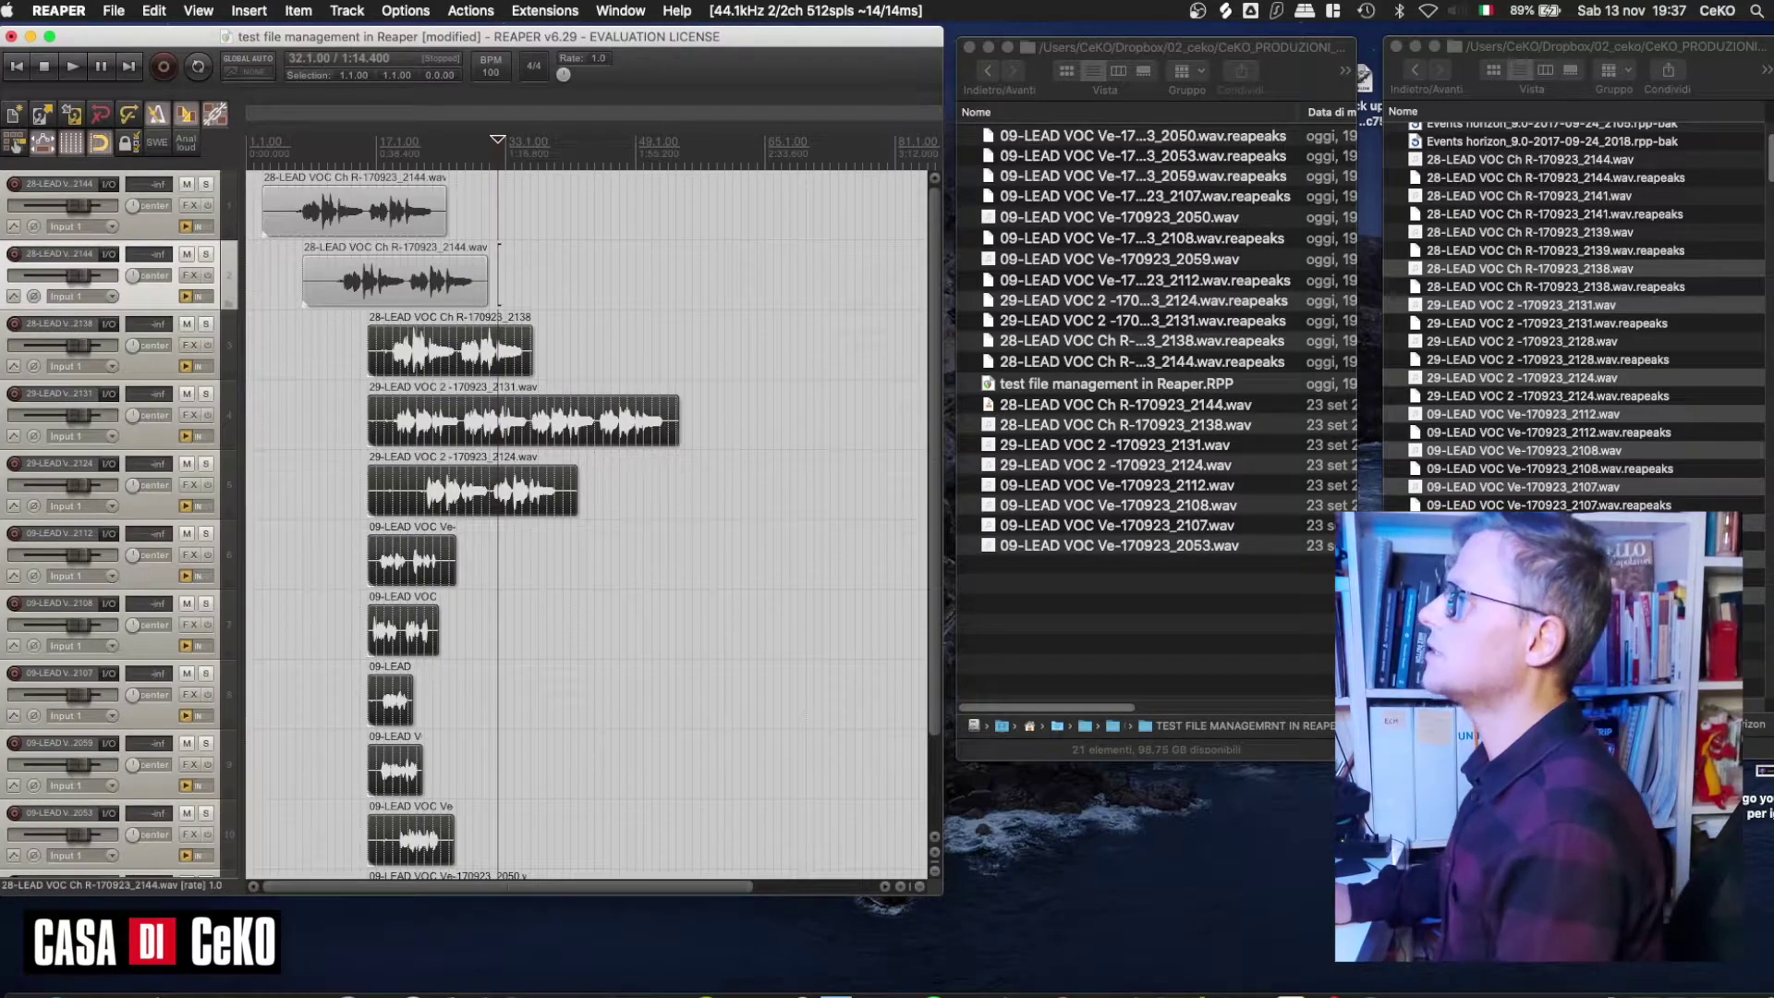
Delete all tracks from the REAPER project and all files from the test file management folder in Finder.
scroll(165, 813, "down", 3)
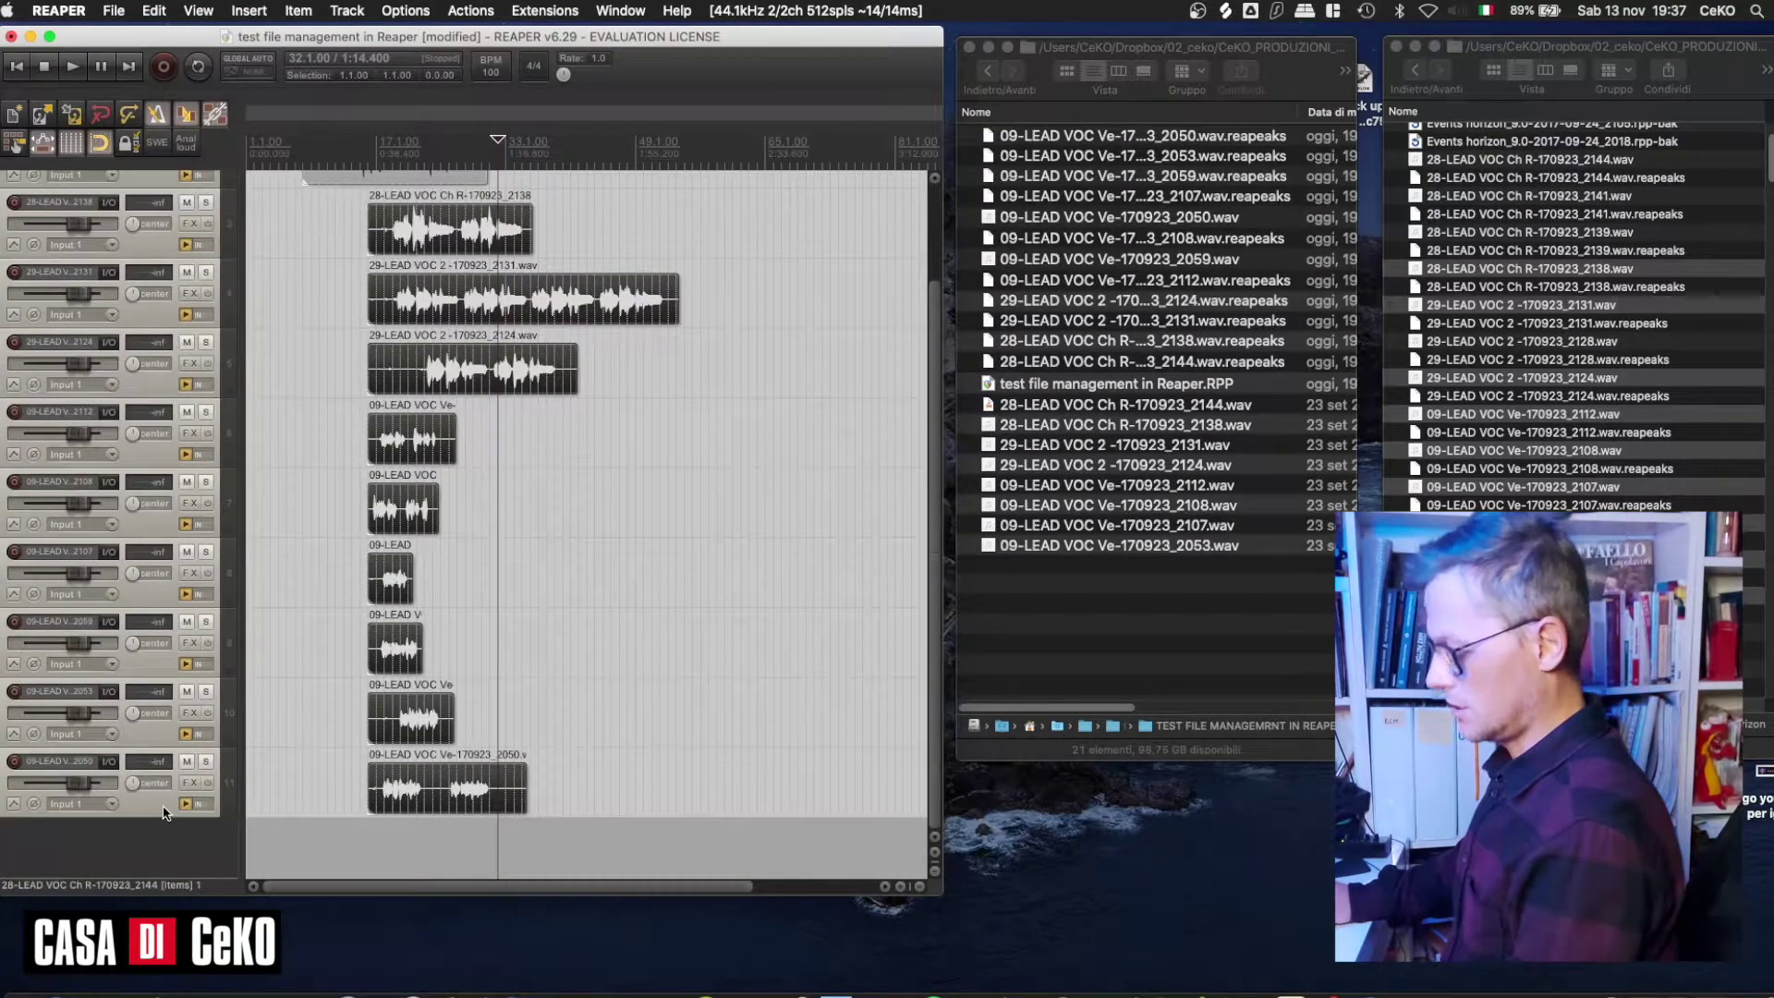
key("super+a")
key("Delete")
key("super+Tab")
key("super+a")
key("super+BackSpace")
left_click(152, 35)
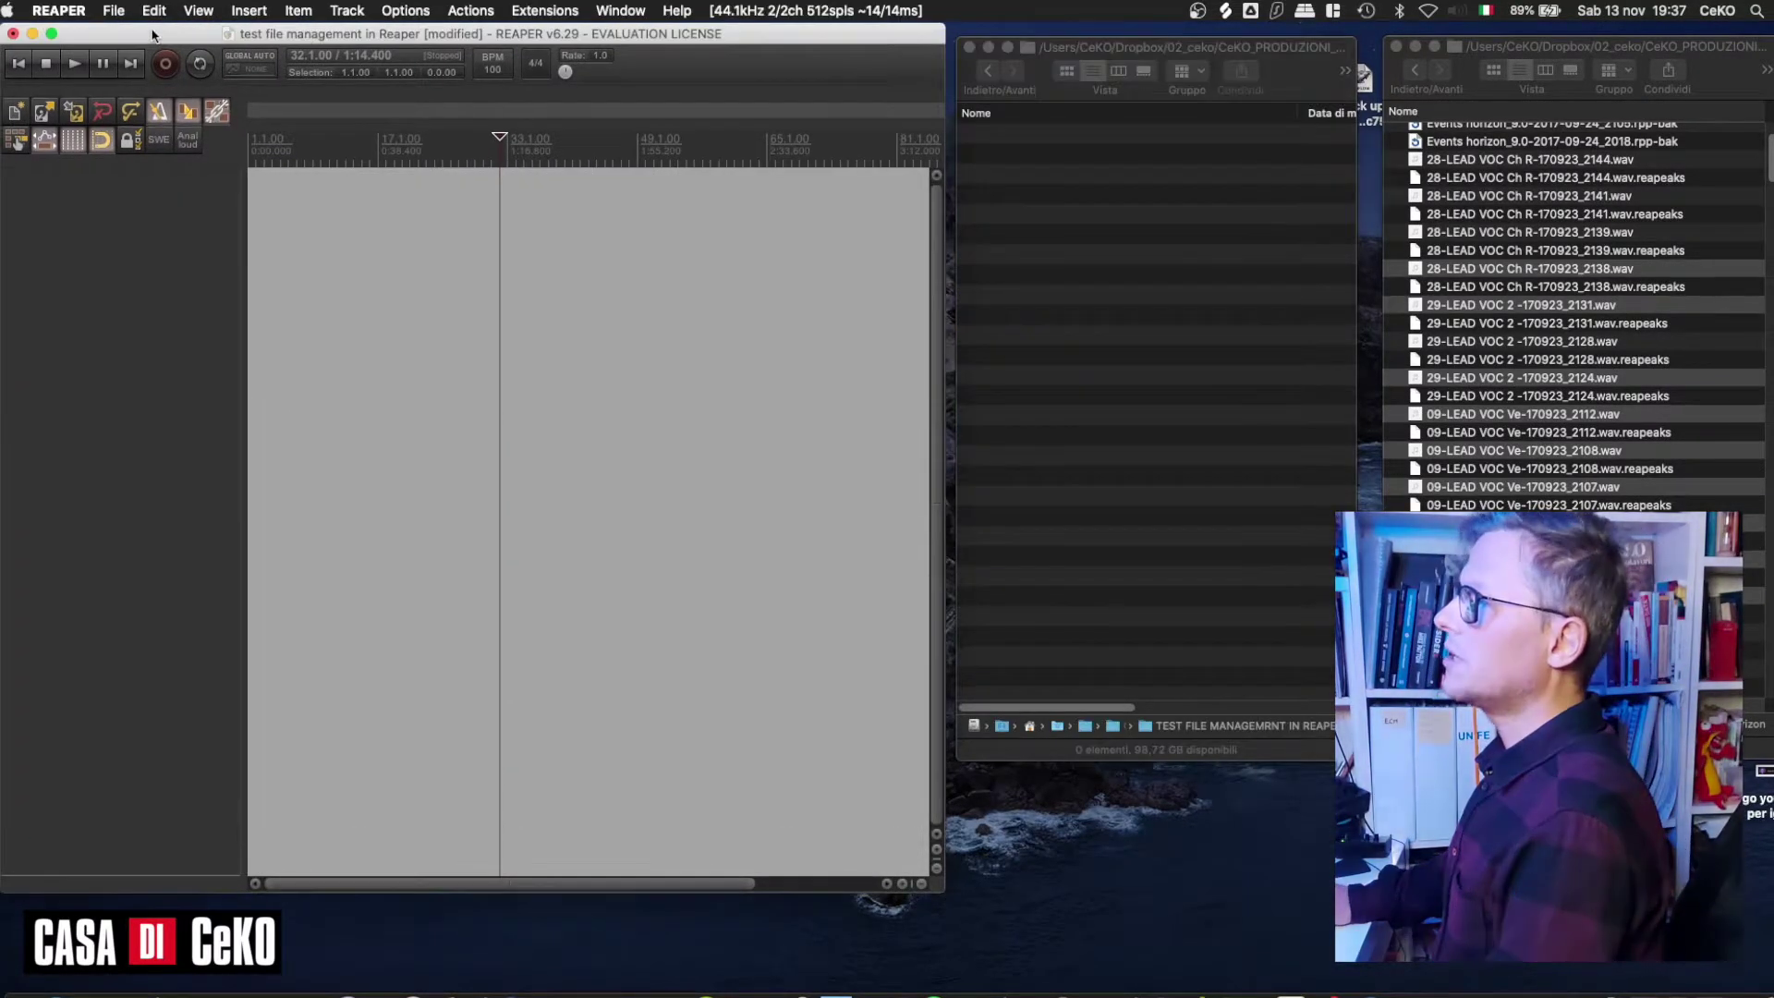
Set the path for saving media files to AUDIO in the project's media settings.
left_click(115, 13)
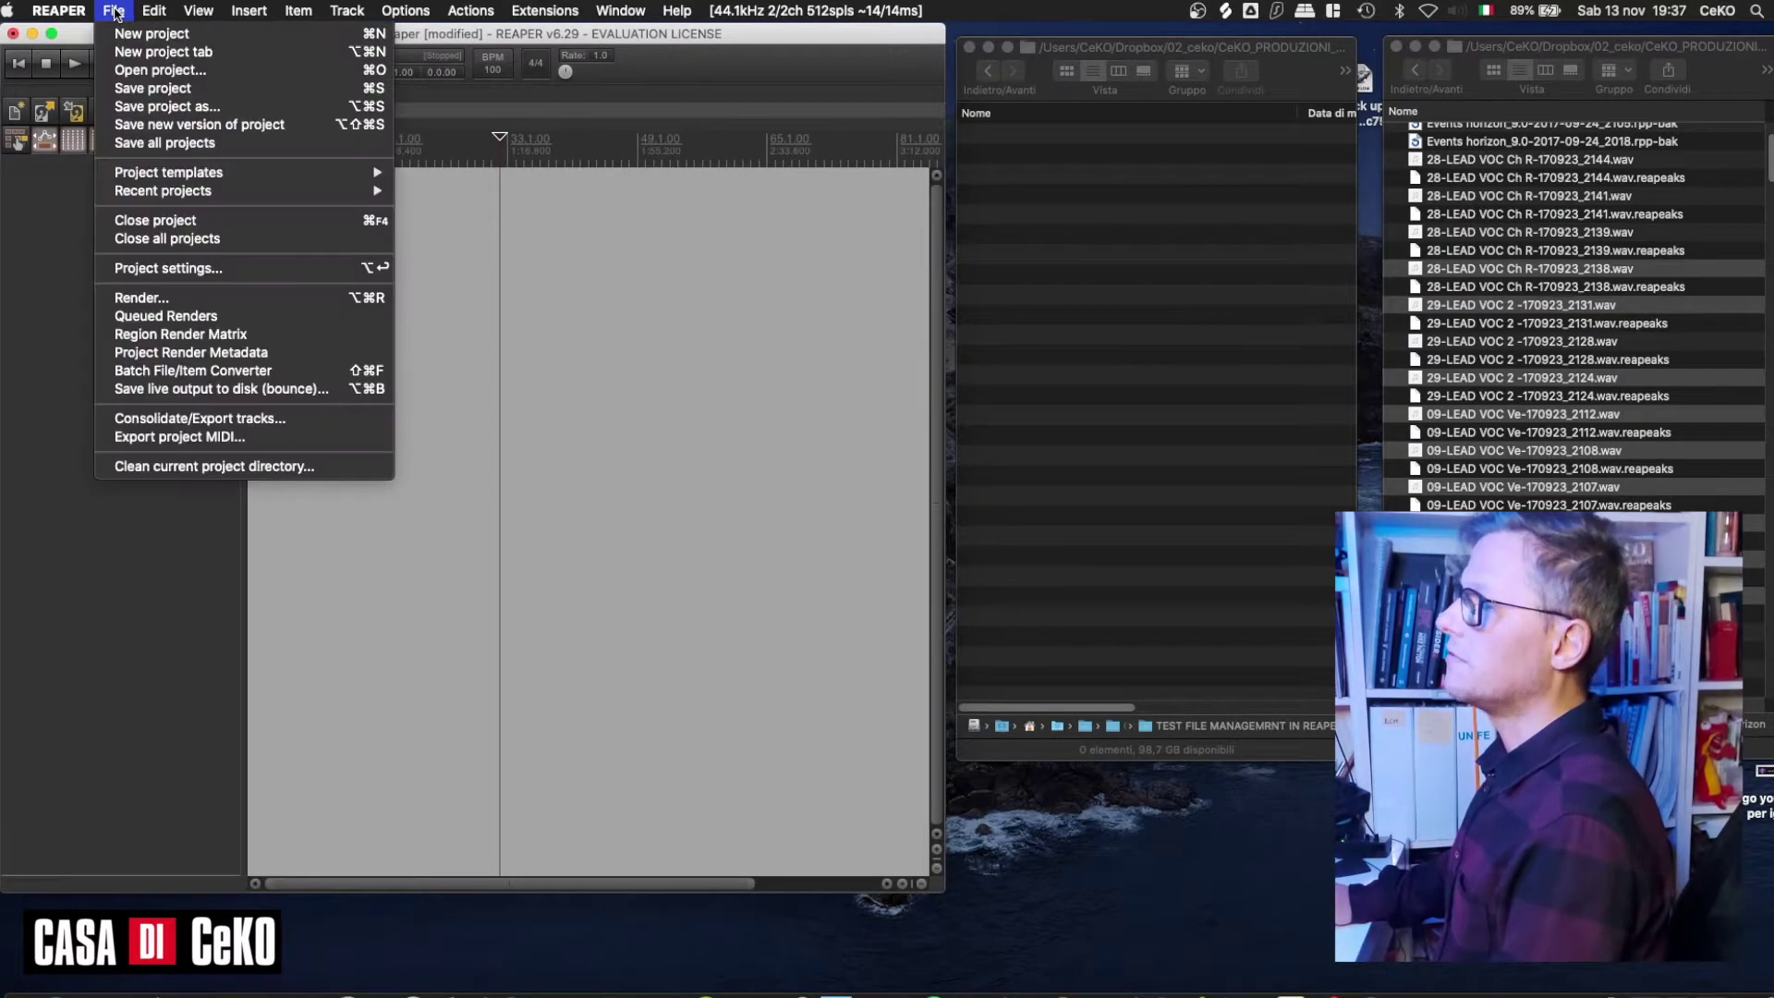
left_click(189, 277)
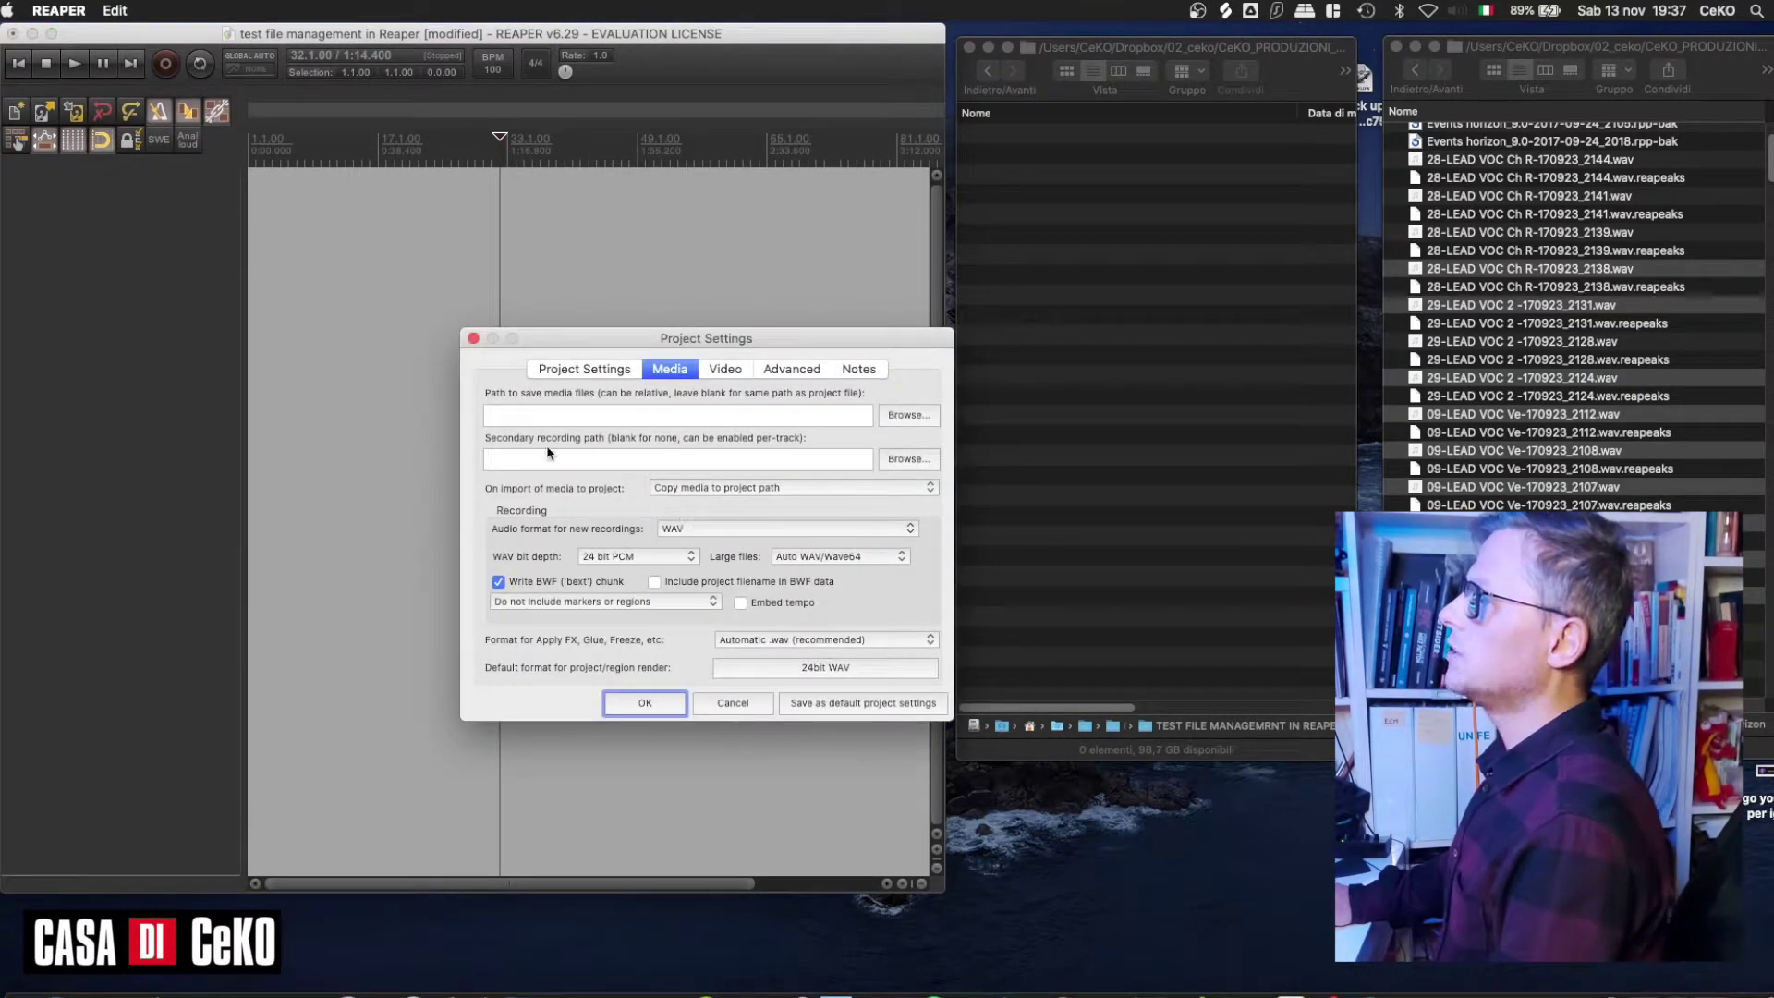
left_click(517, 412)
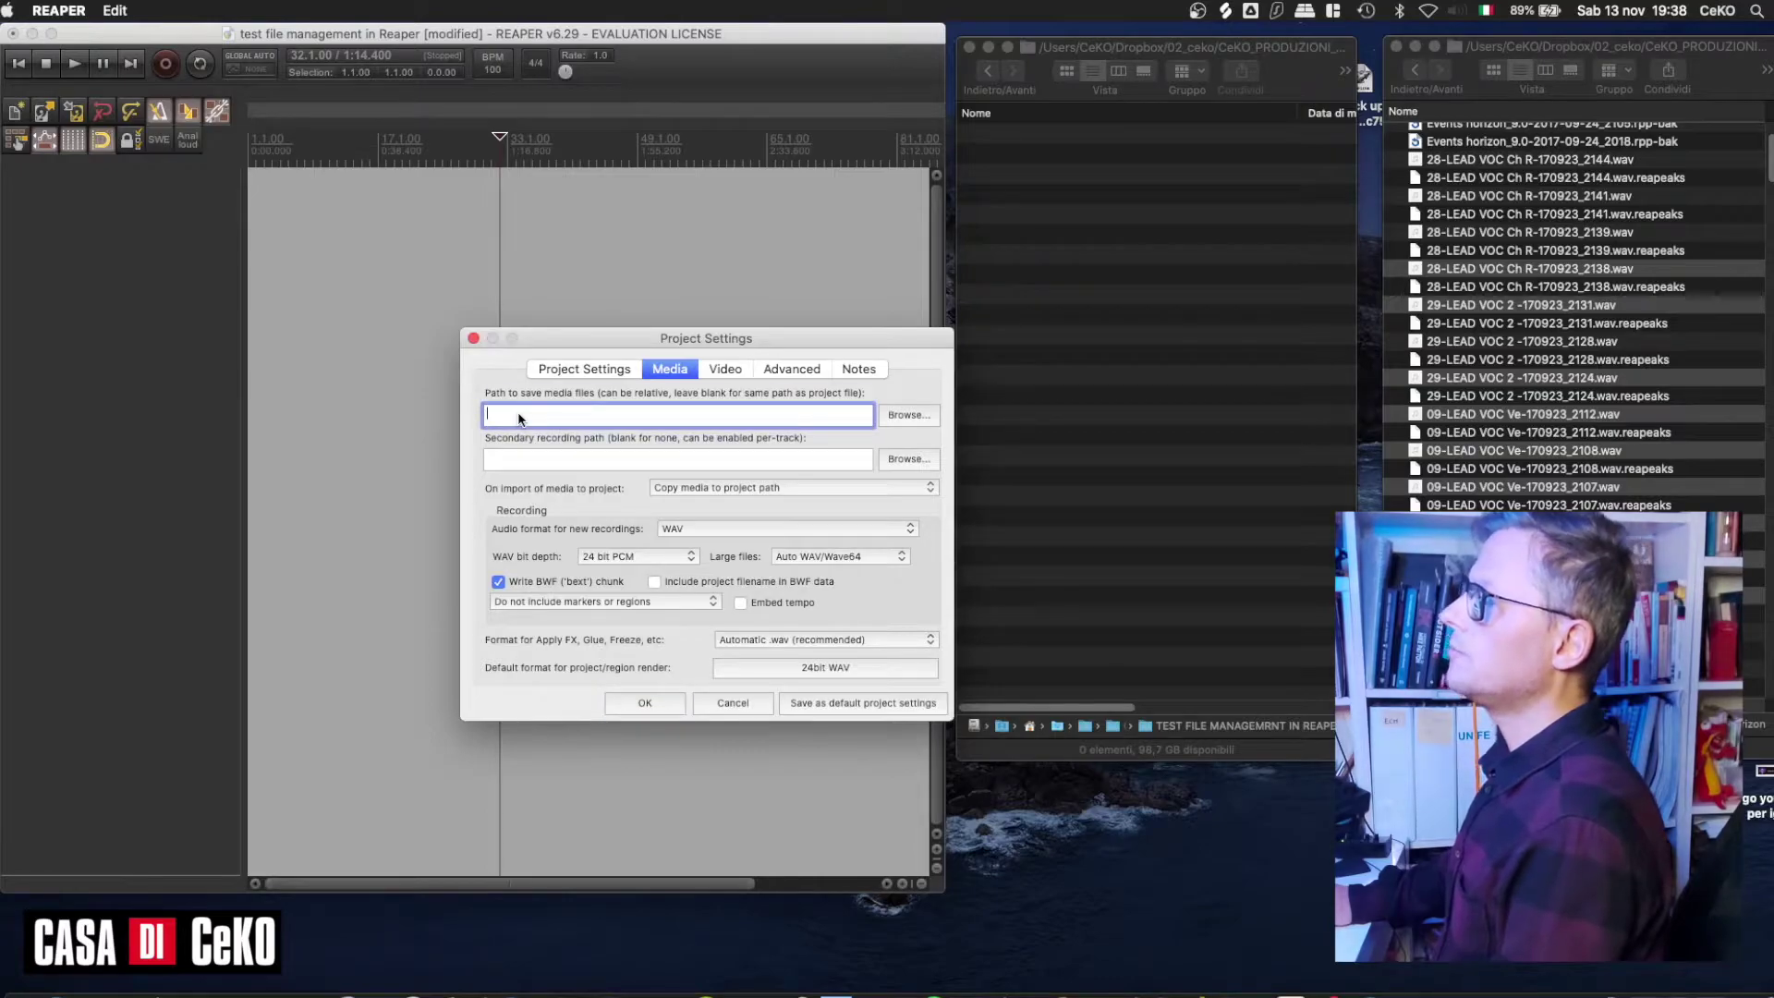
type("AU")
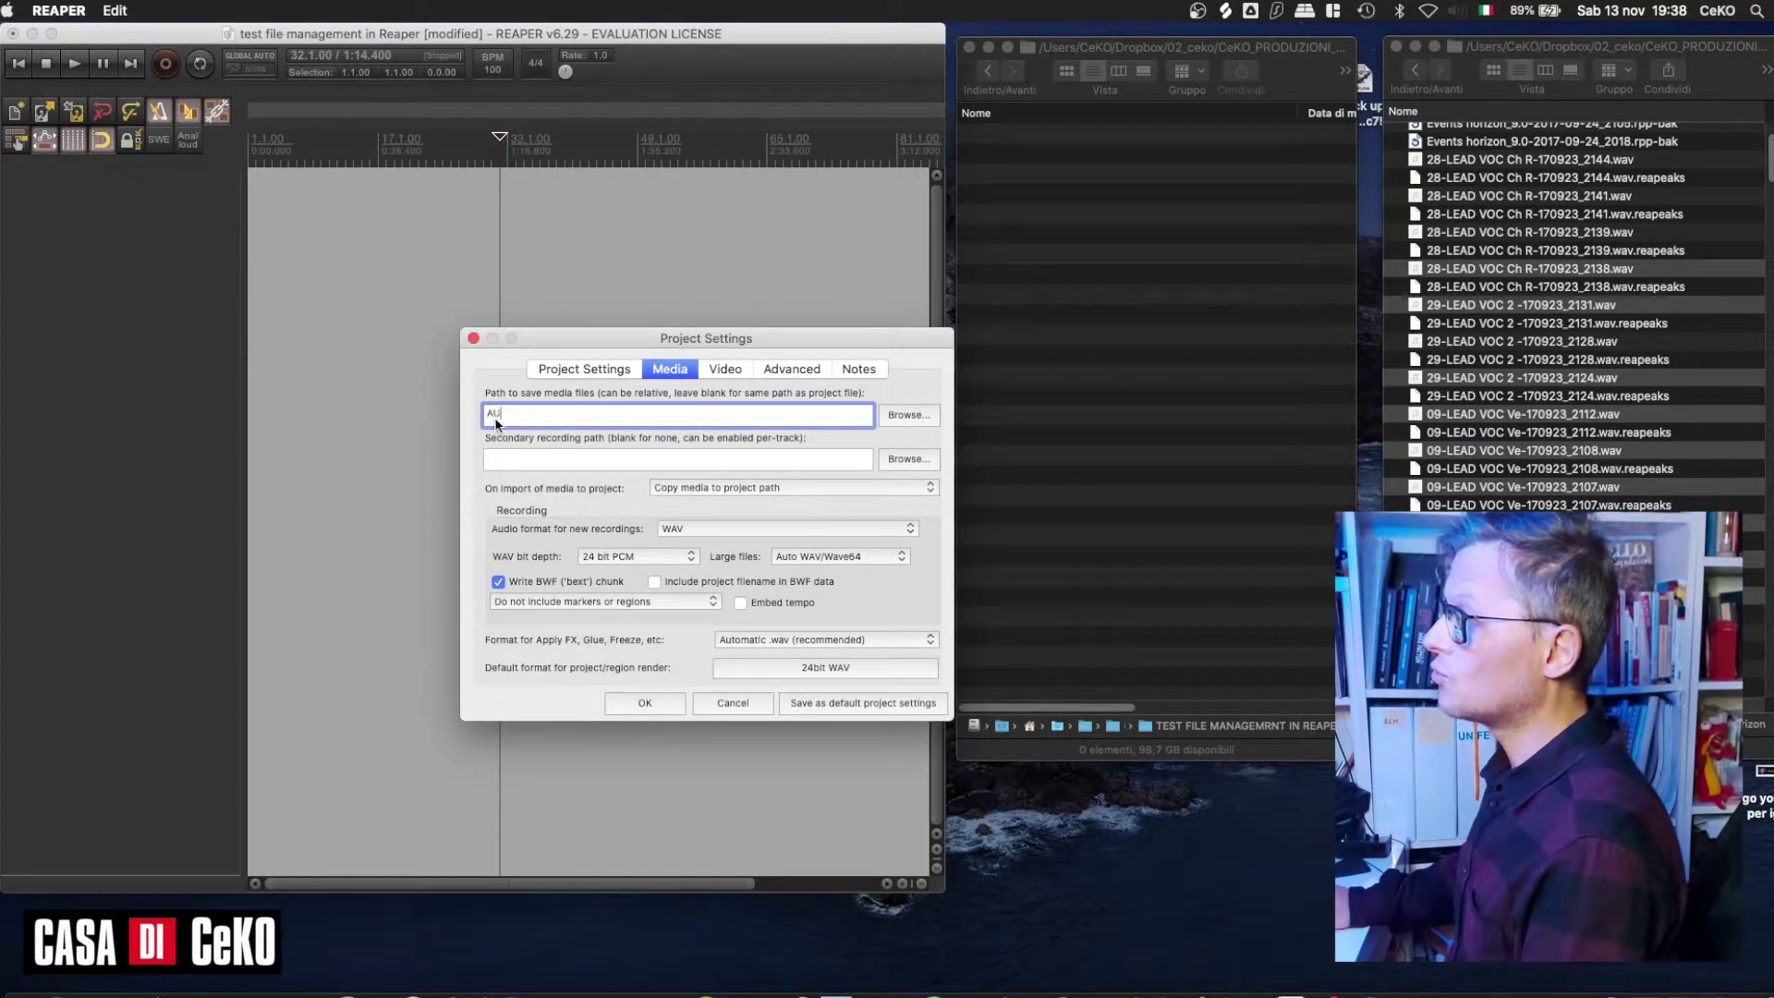
type("DIO")
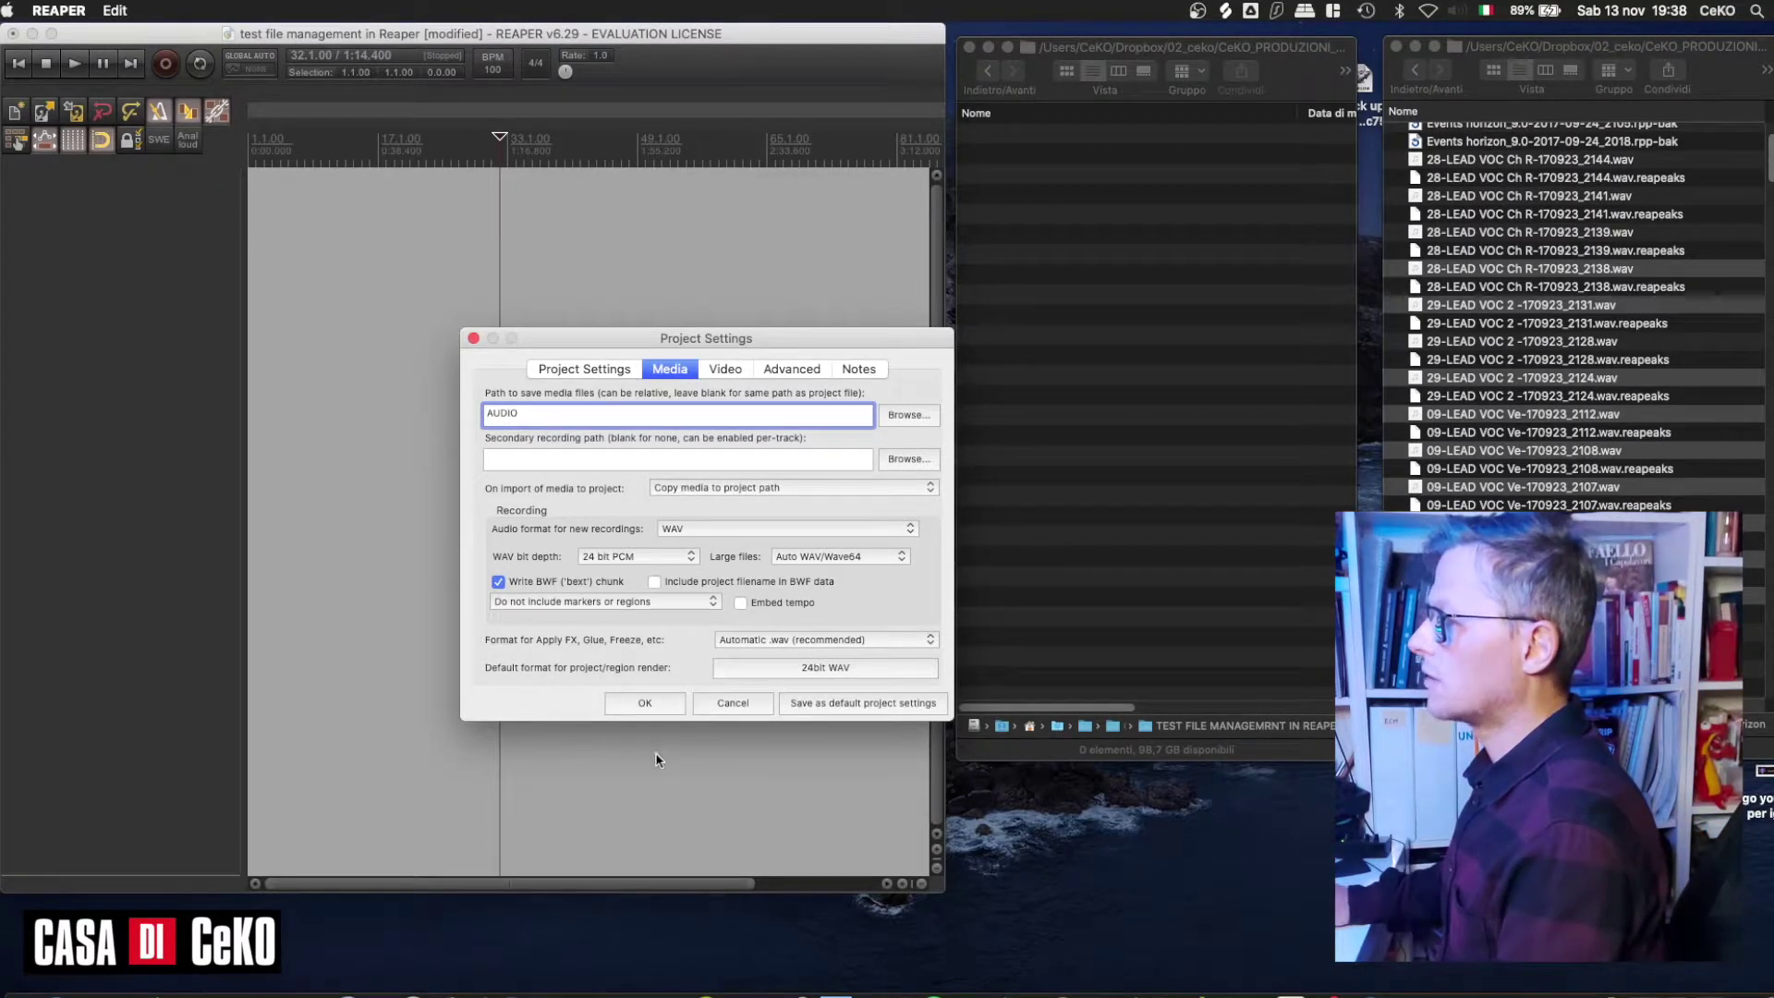
left_click(648, 703)
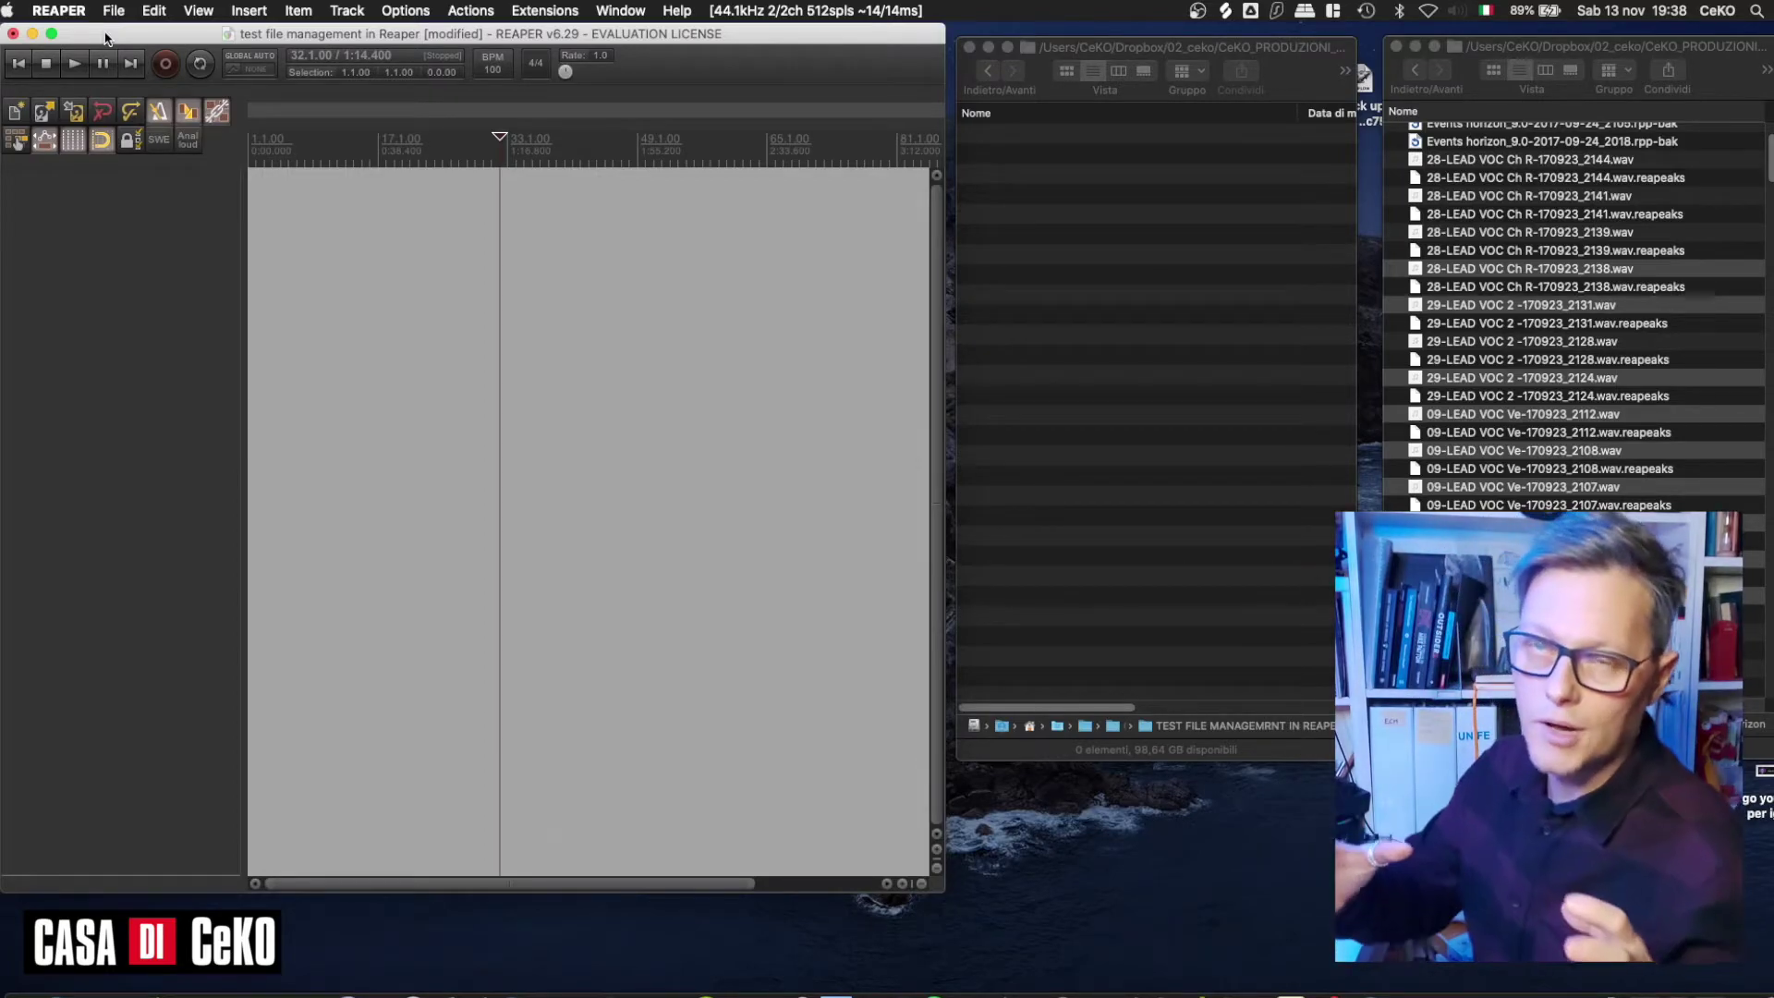
Enable putting new peak files in a peaks/ subfolder relative to the media in REAPER's Media preferences.
left_click(58, 11)
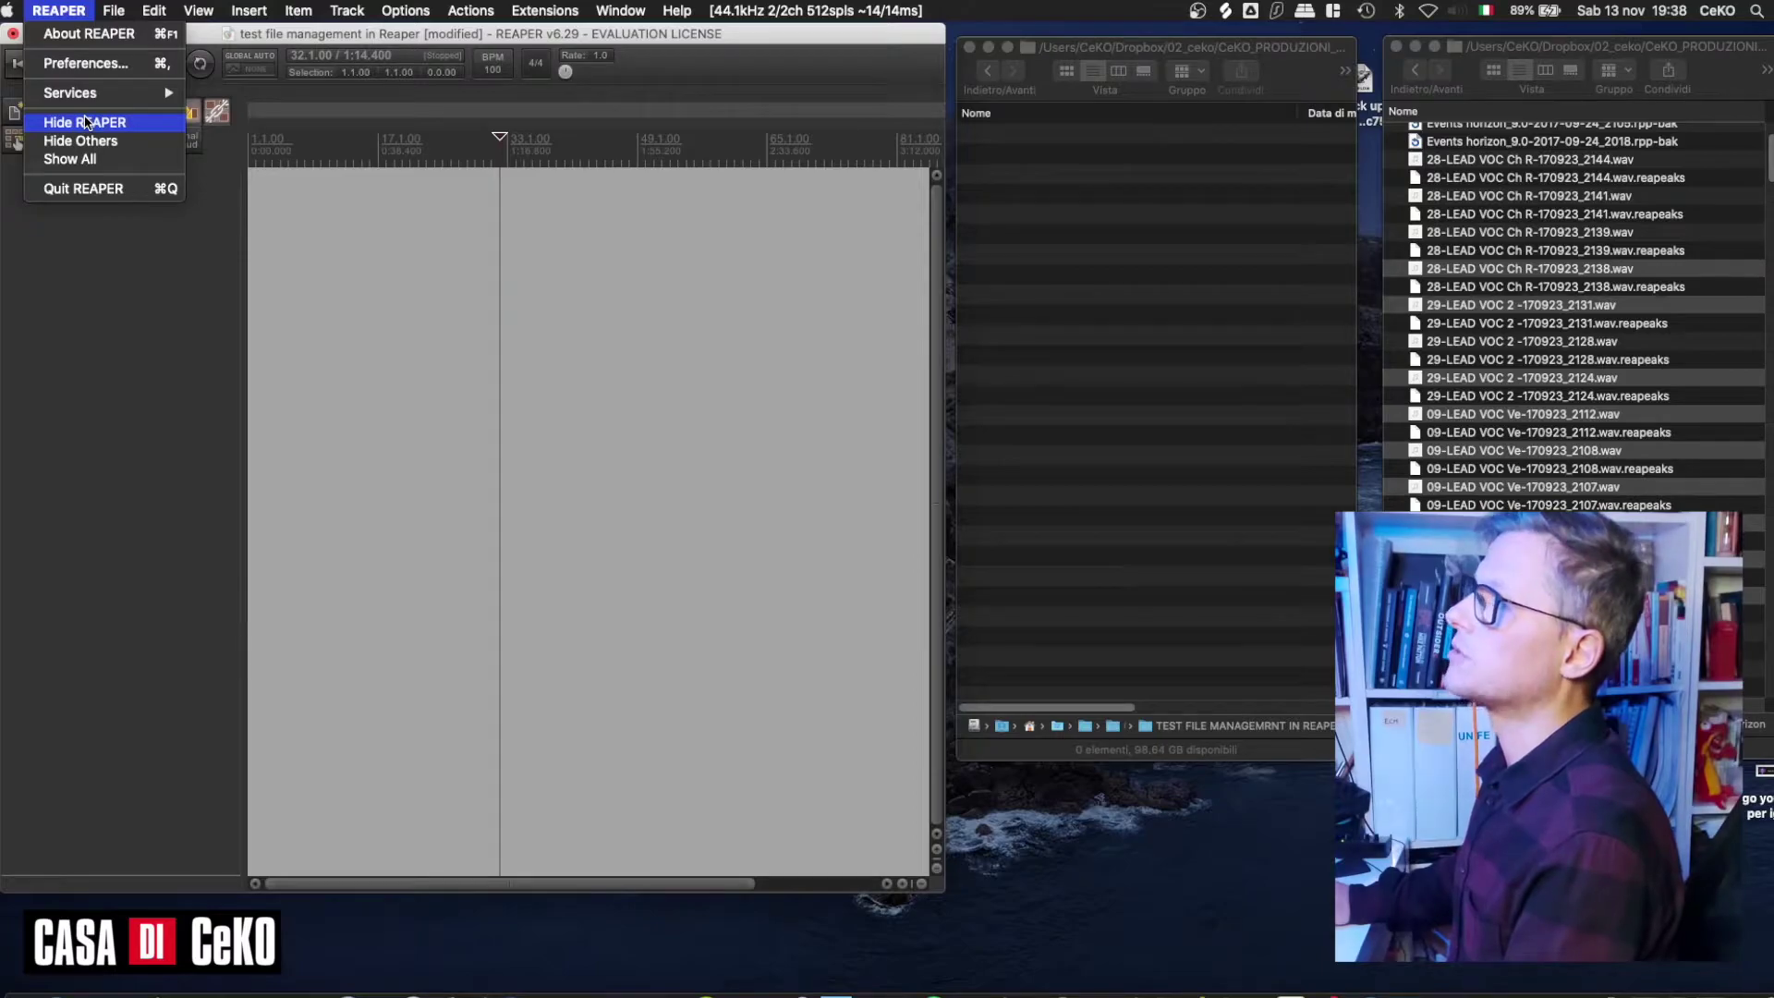
left_click(85, 63)
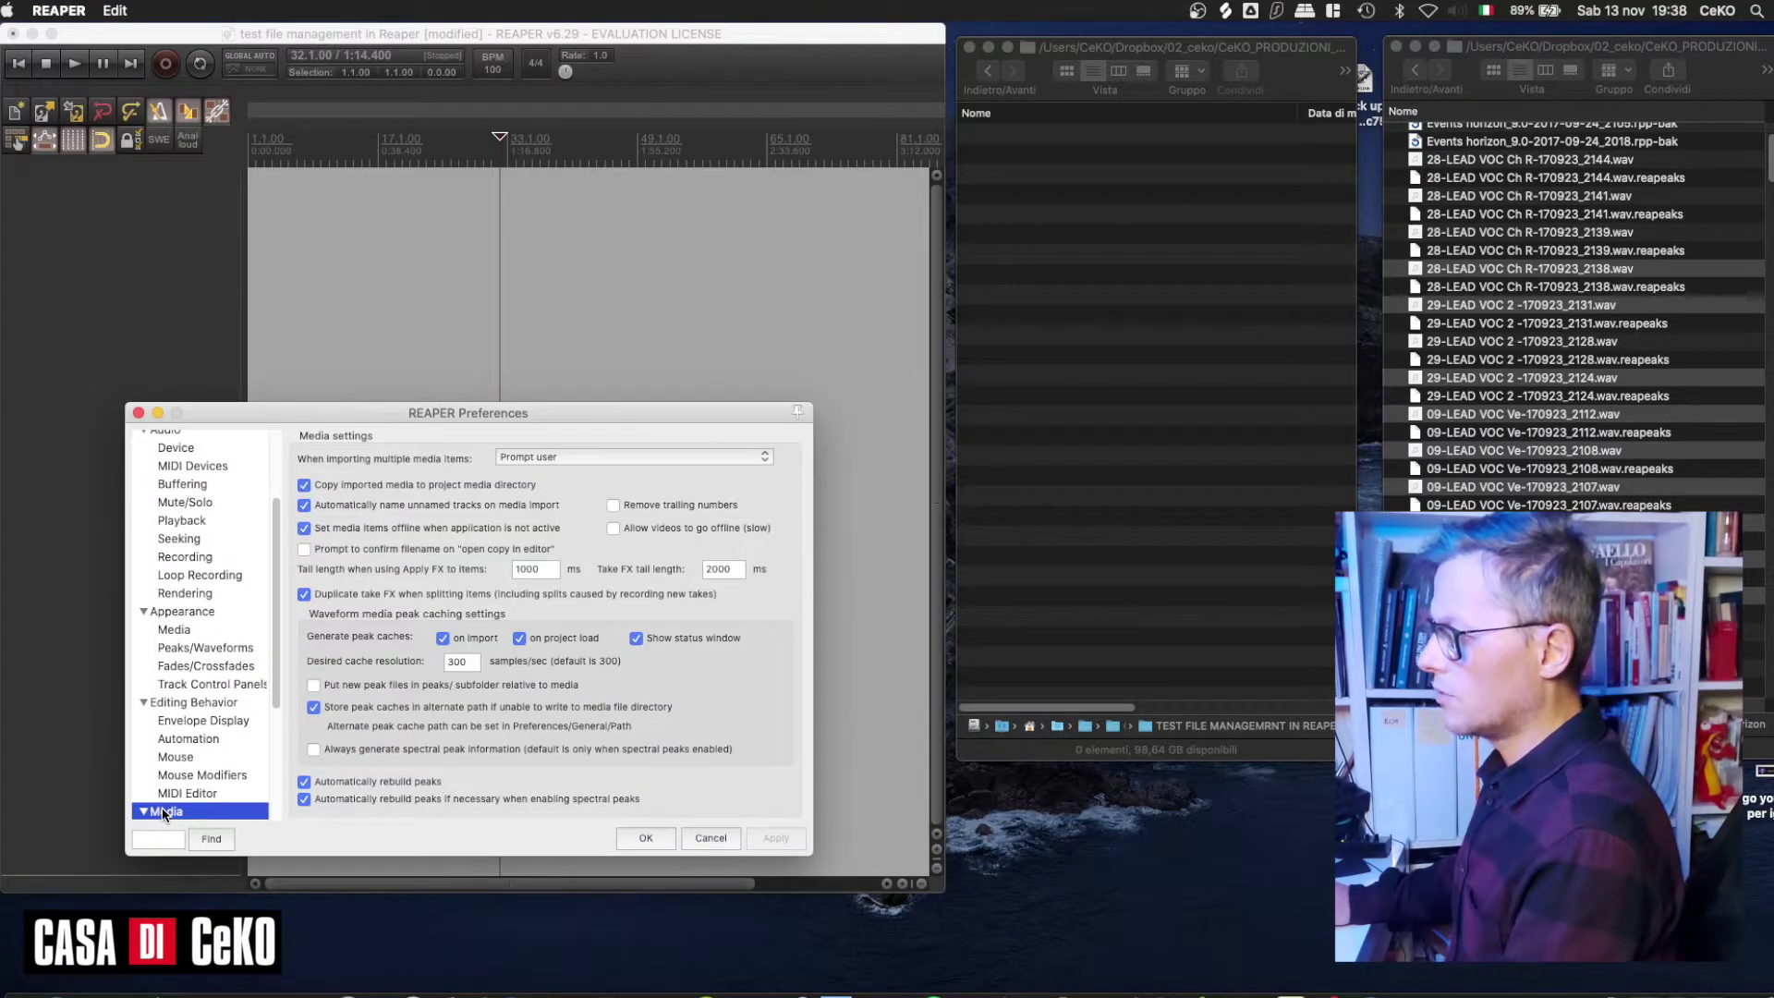
left_click(314, 684)
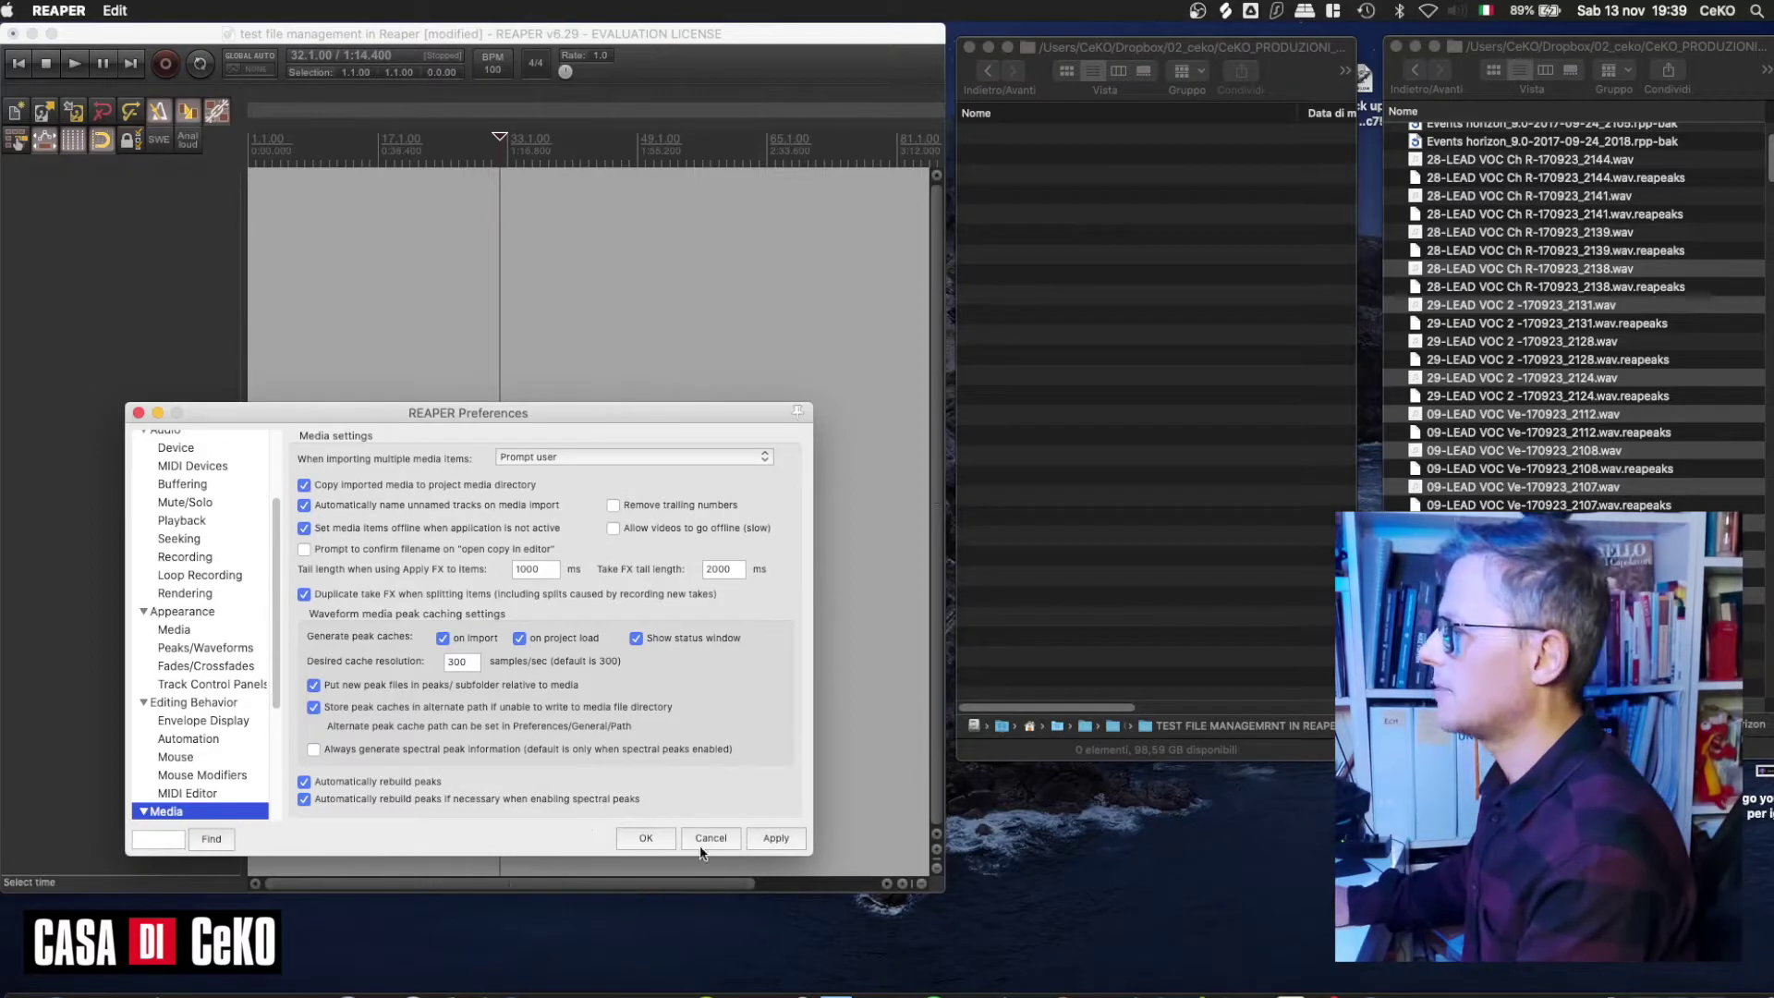
left_click(647, 838)
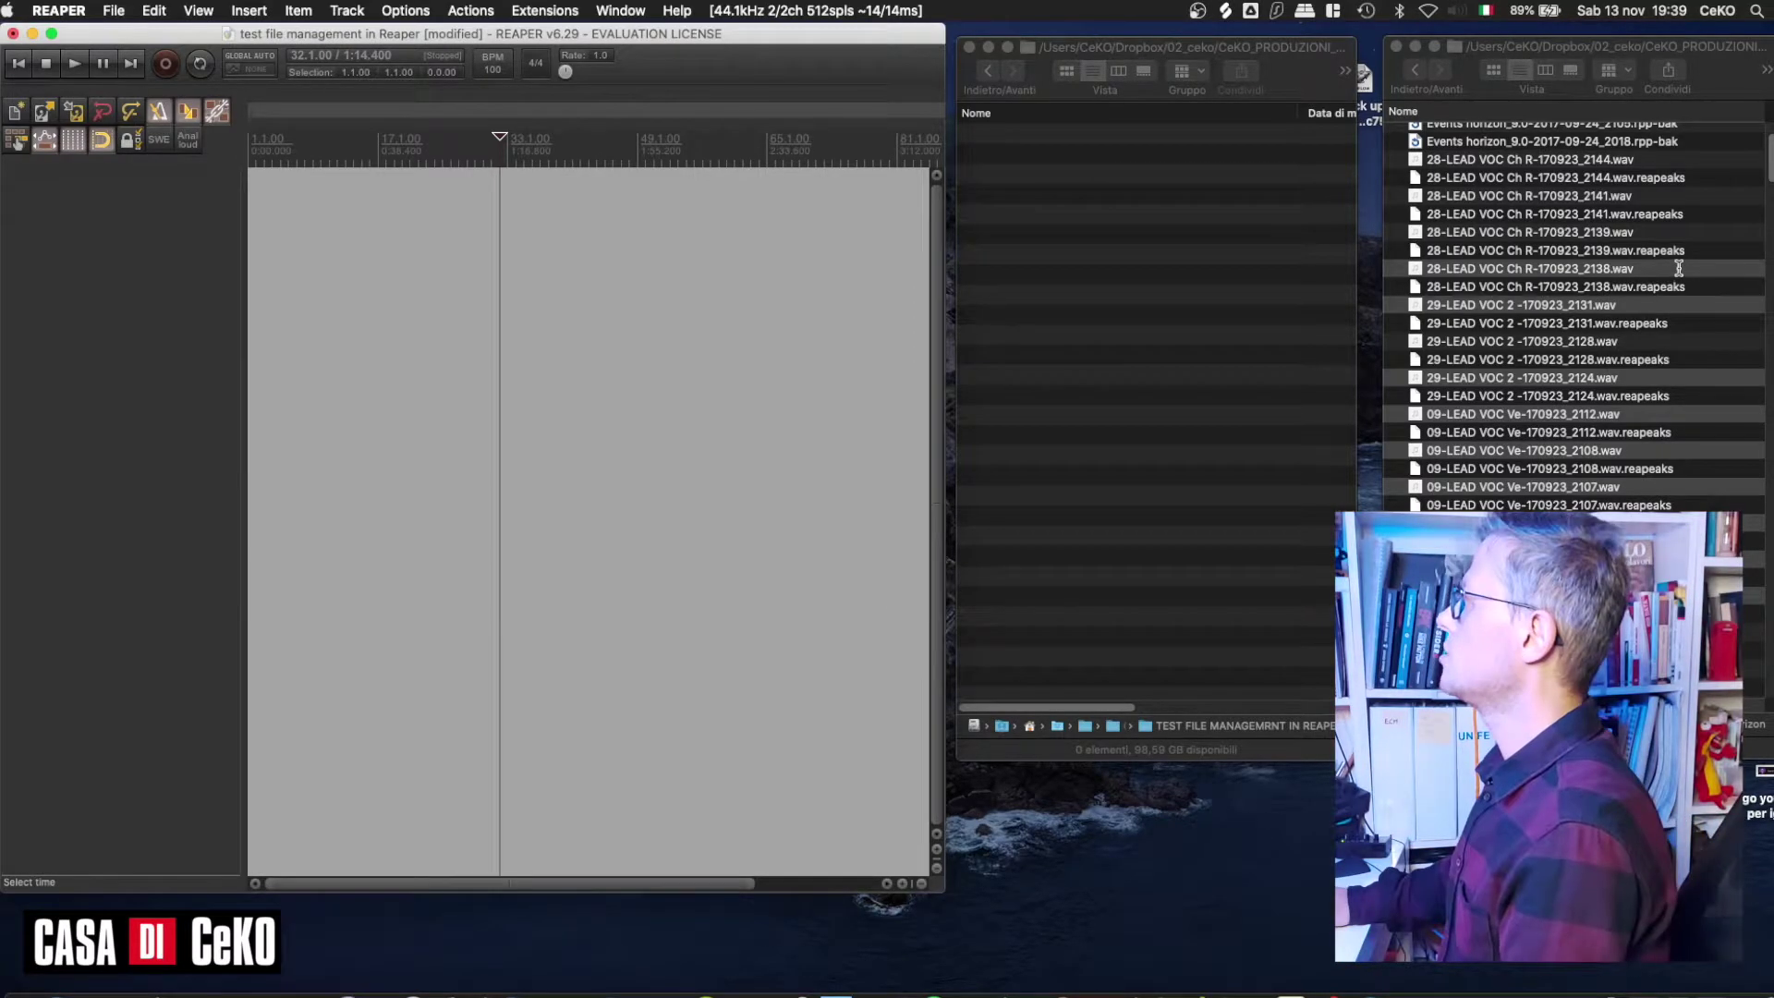
Import the nine selected lead vocal WAVs from the Events horizon folder into the empty project on separate tracks.
left_click(1679, 270)
left_click_drag(1680, 271, 462, 247)
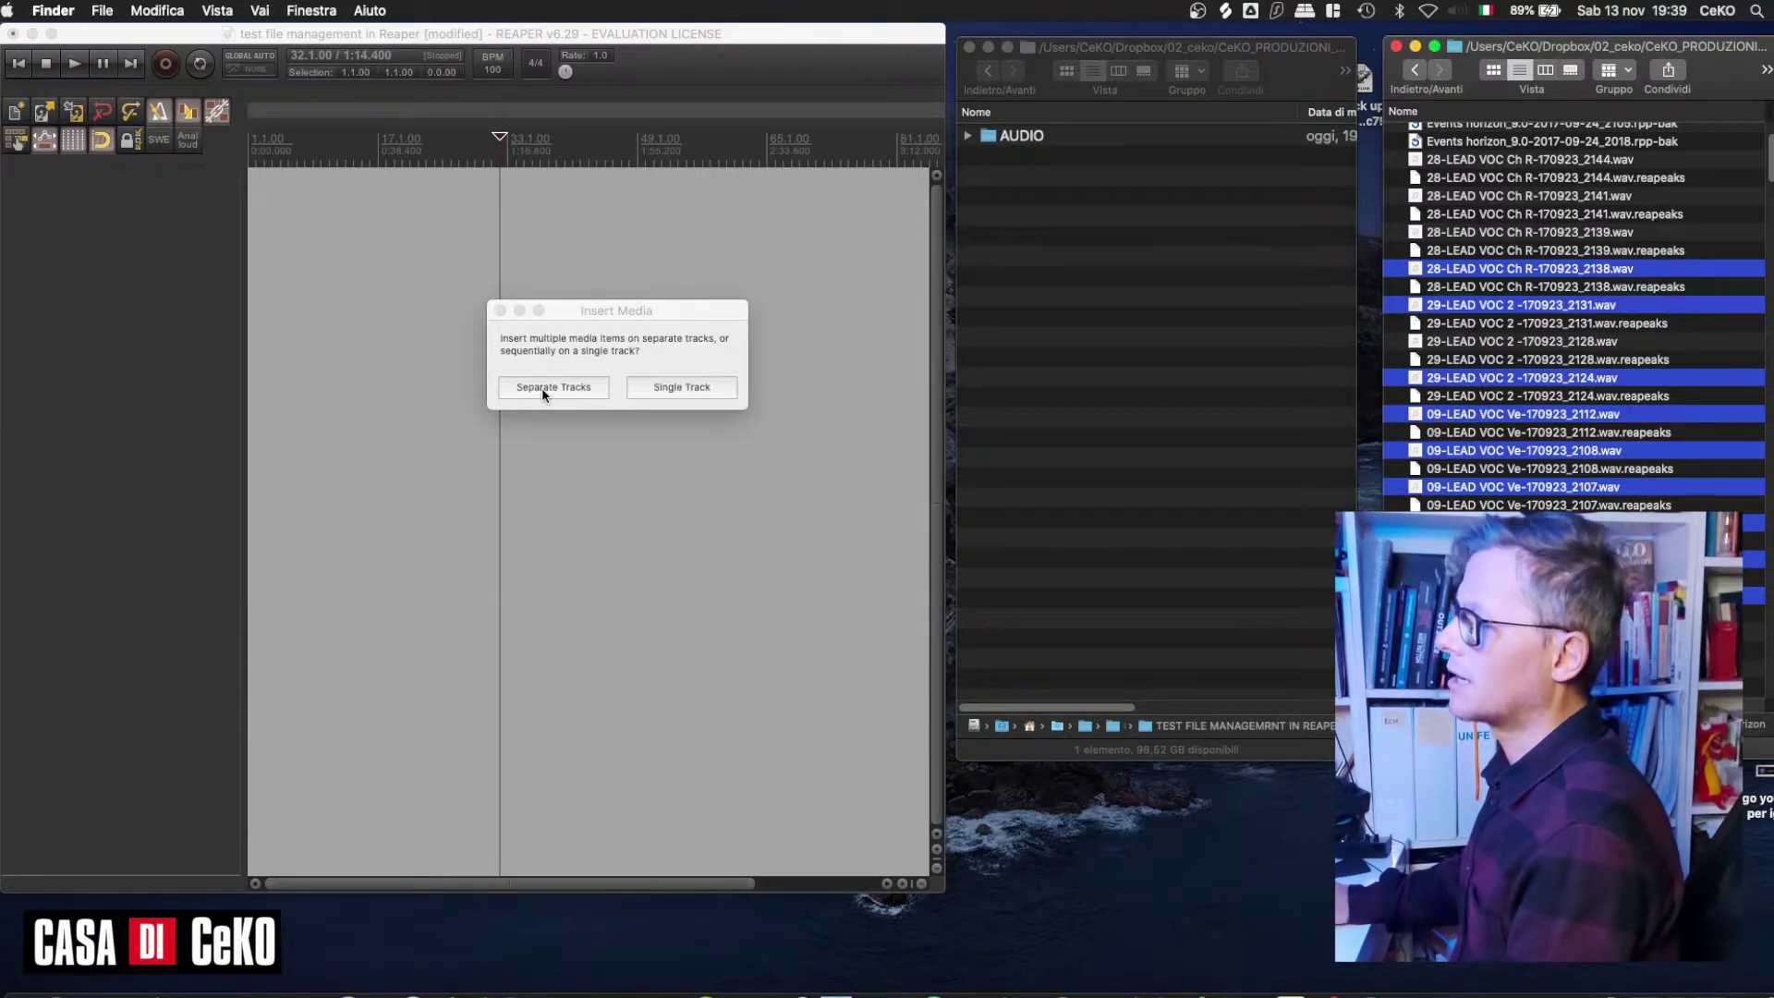
left_click(542, 386)
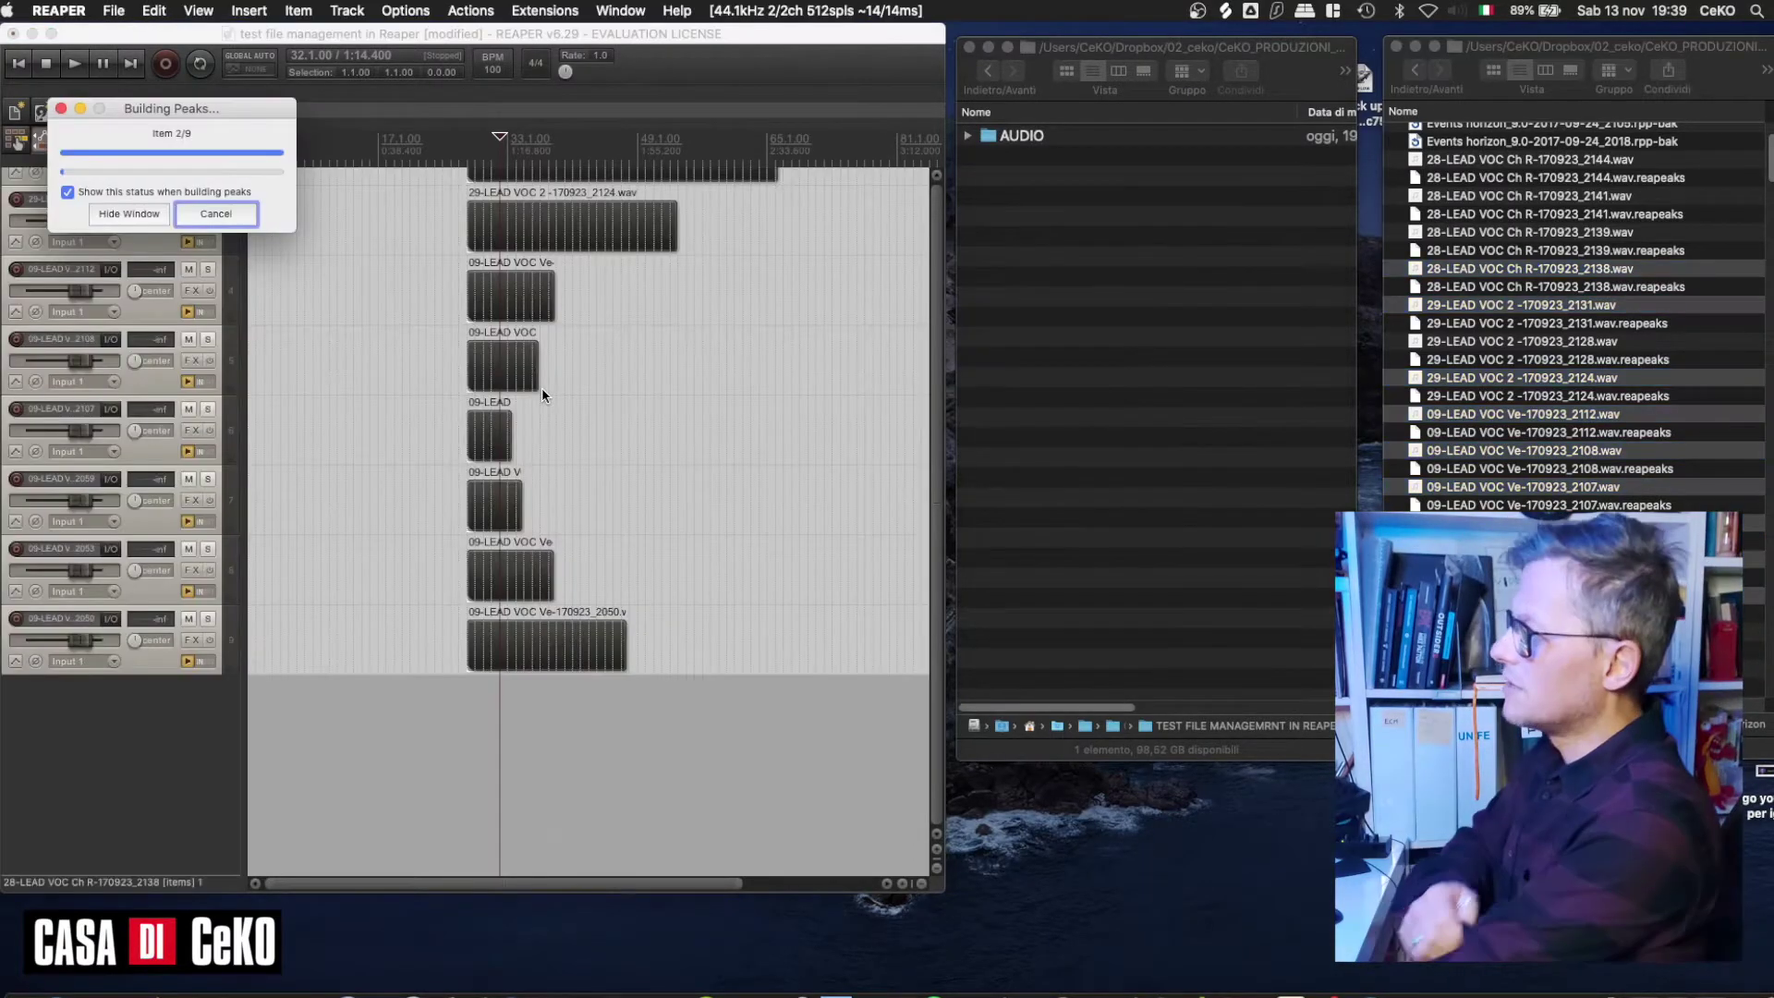
Examine the contents of the project's AUDIO folder and its peaks subfolder in Finder.
left_click(968, 135)
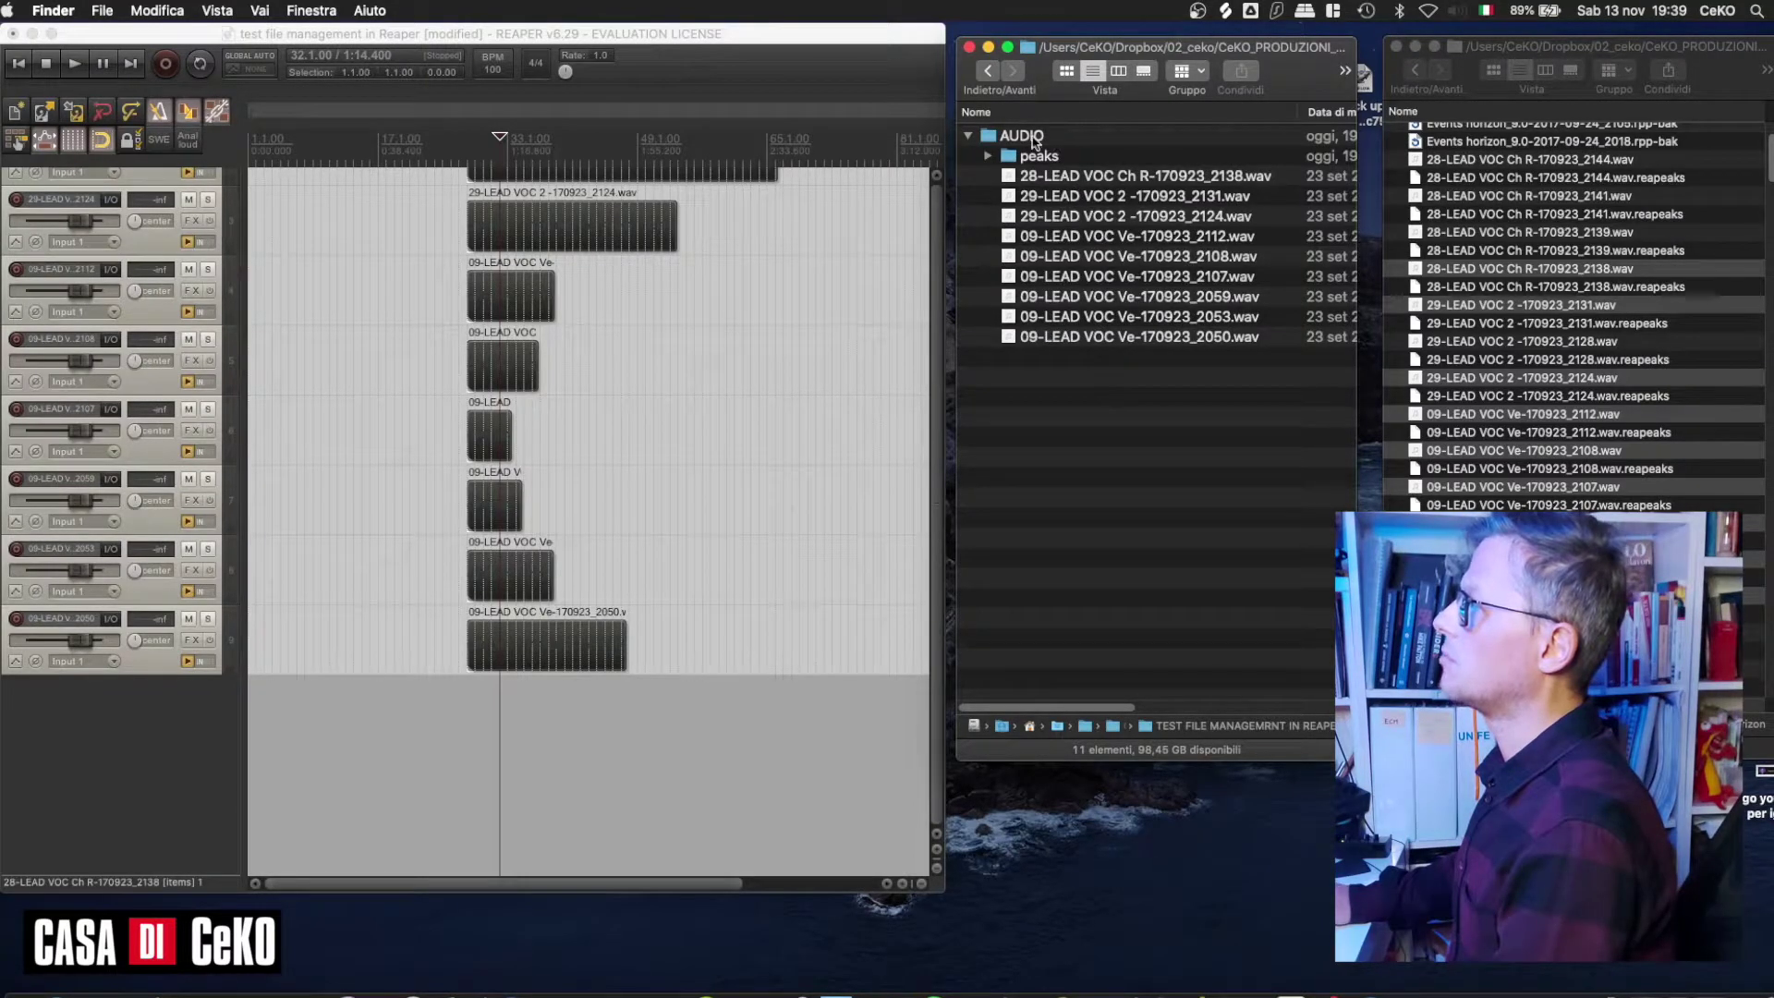
left_click(988, 157)
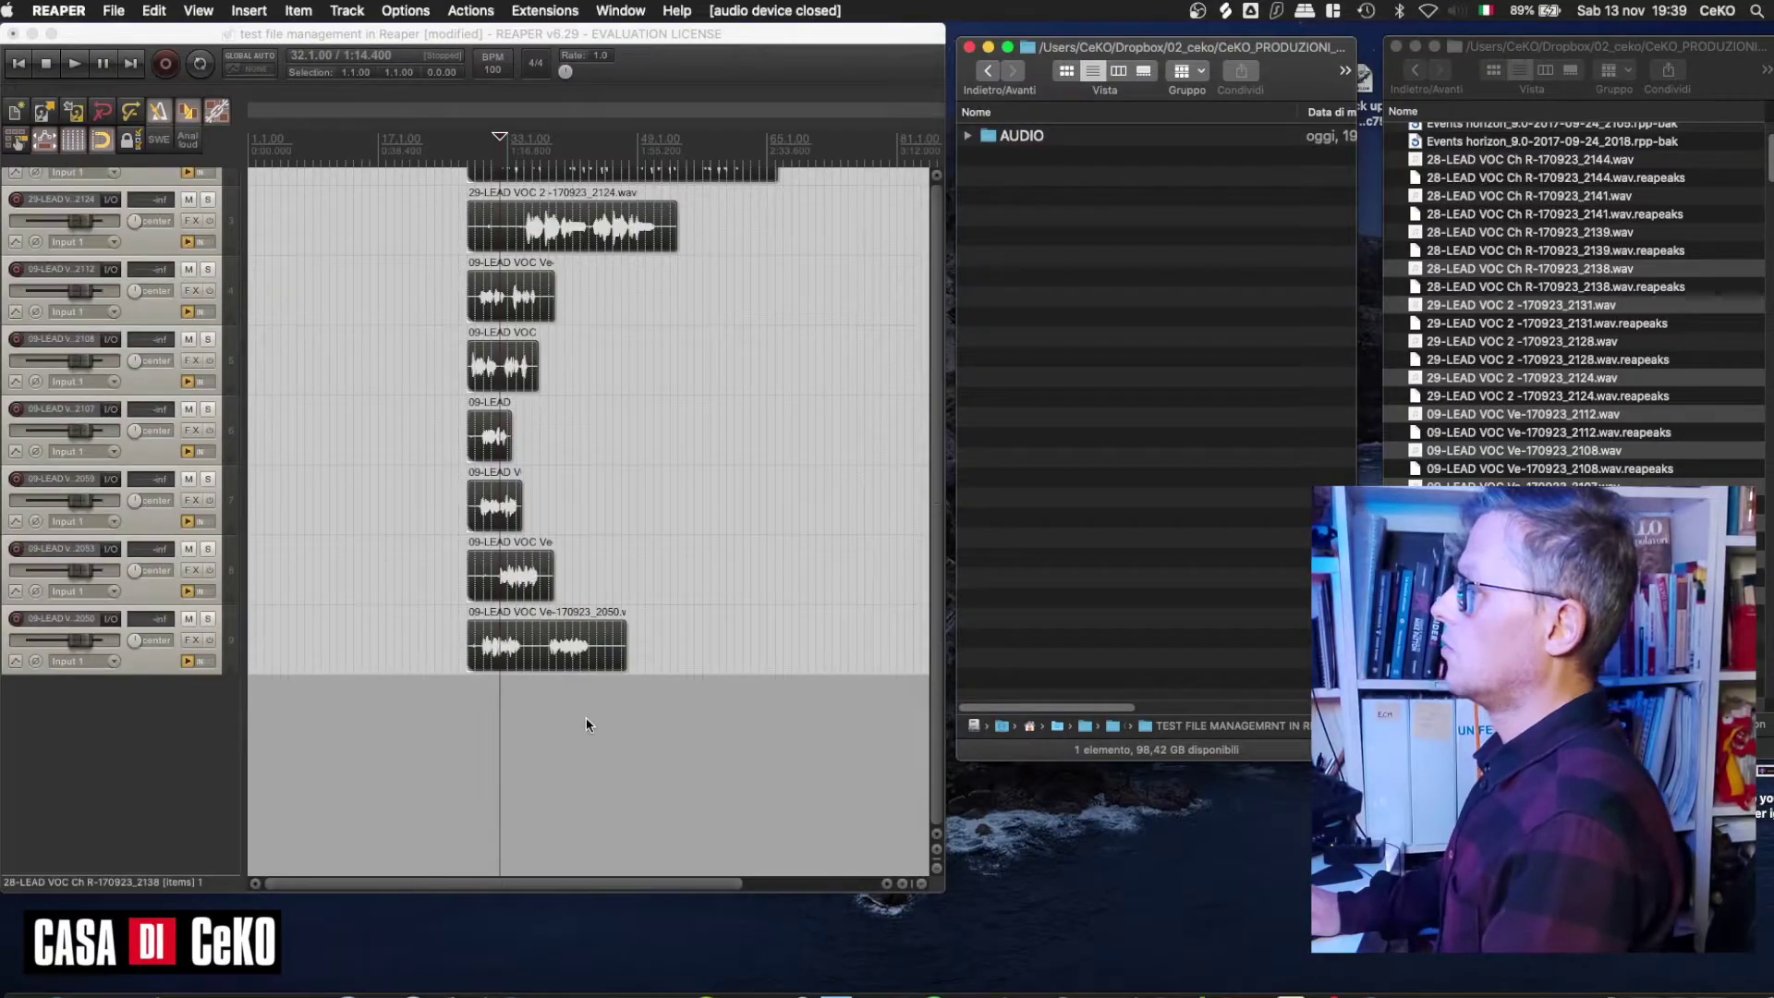
Choose any time as the timing for the 2-minute project autosave in REAPER's Project preferences.
left_click(585, 720)
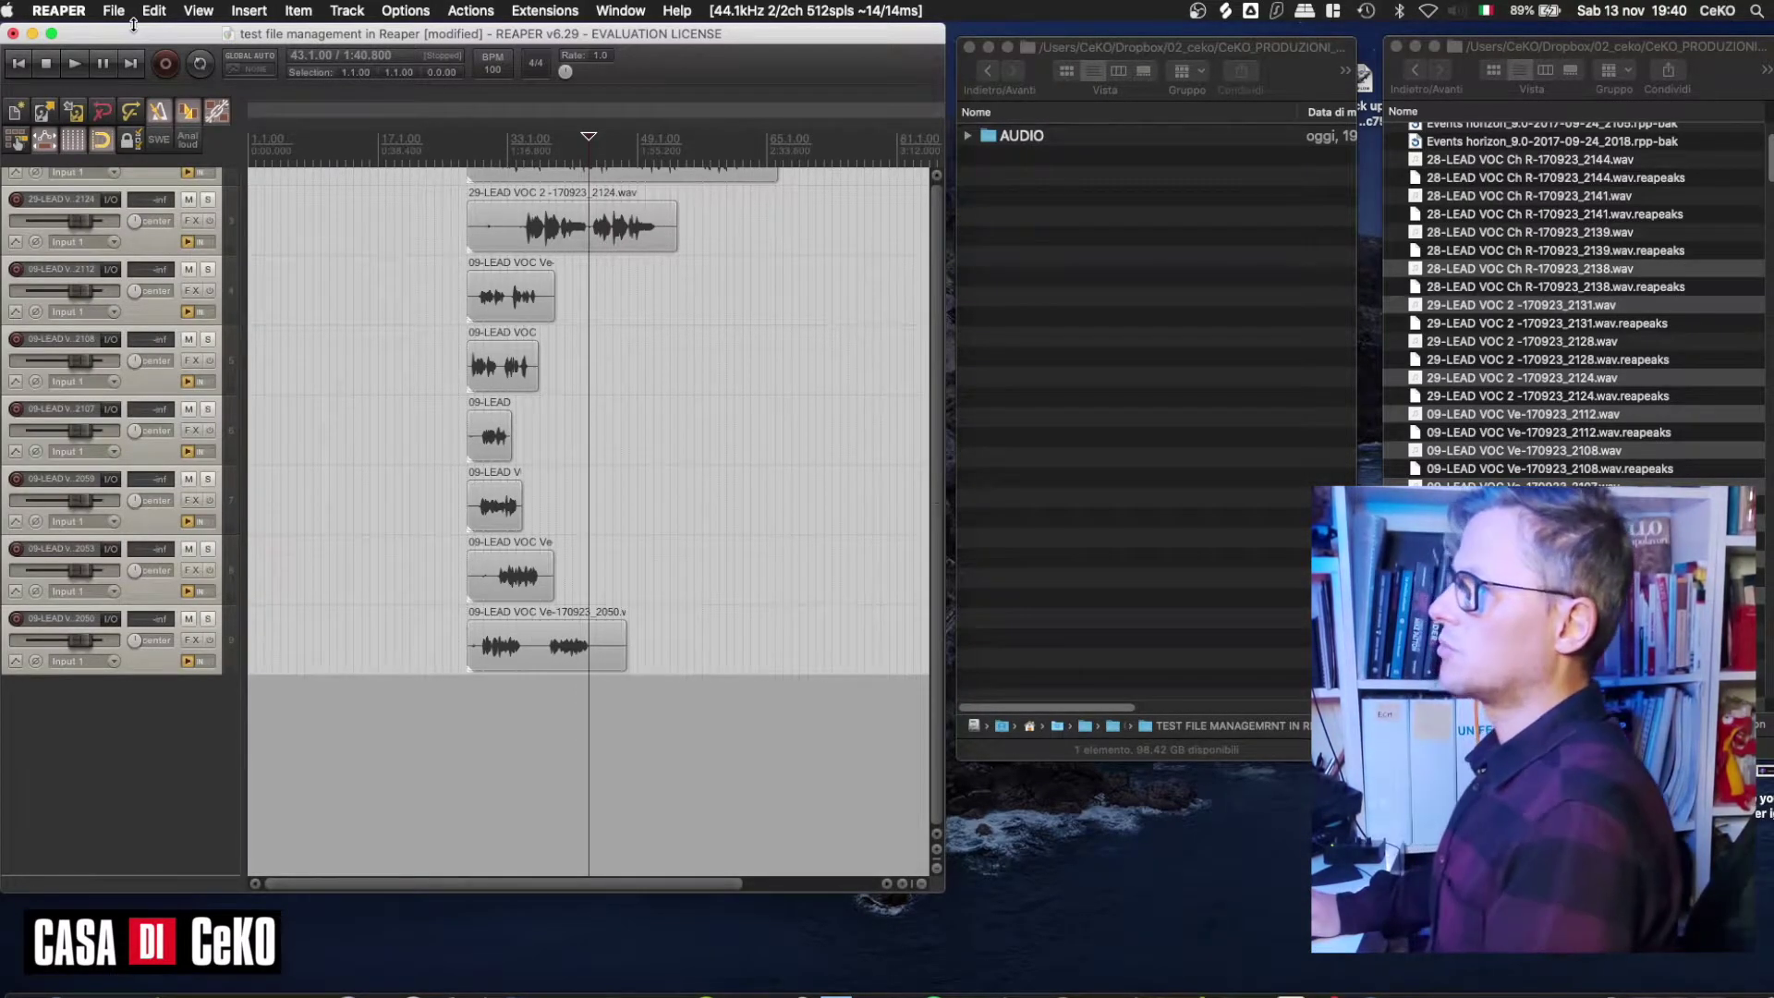
left_click(58, 10)
left_click(85, 63)
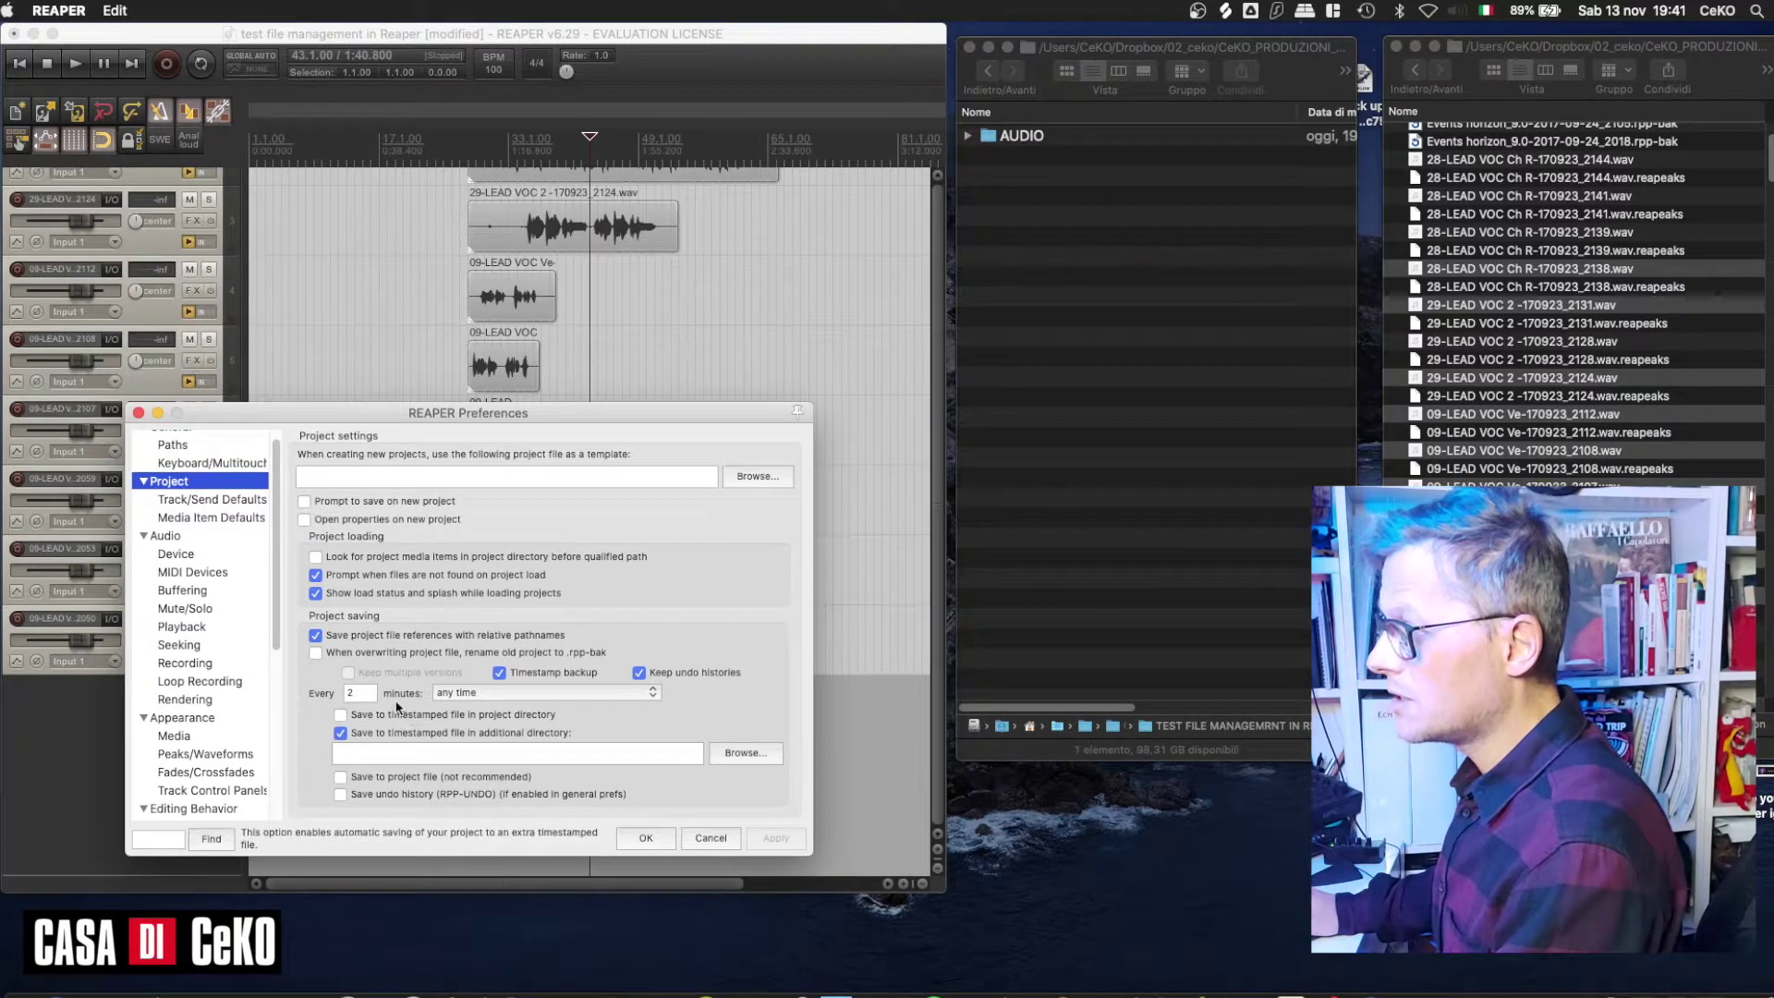
left_click(486, 691)
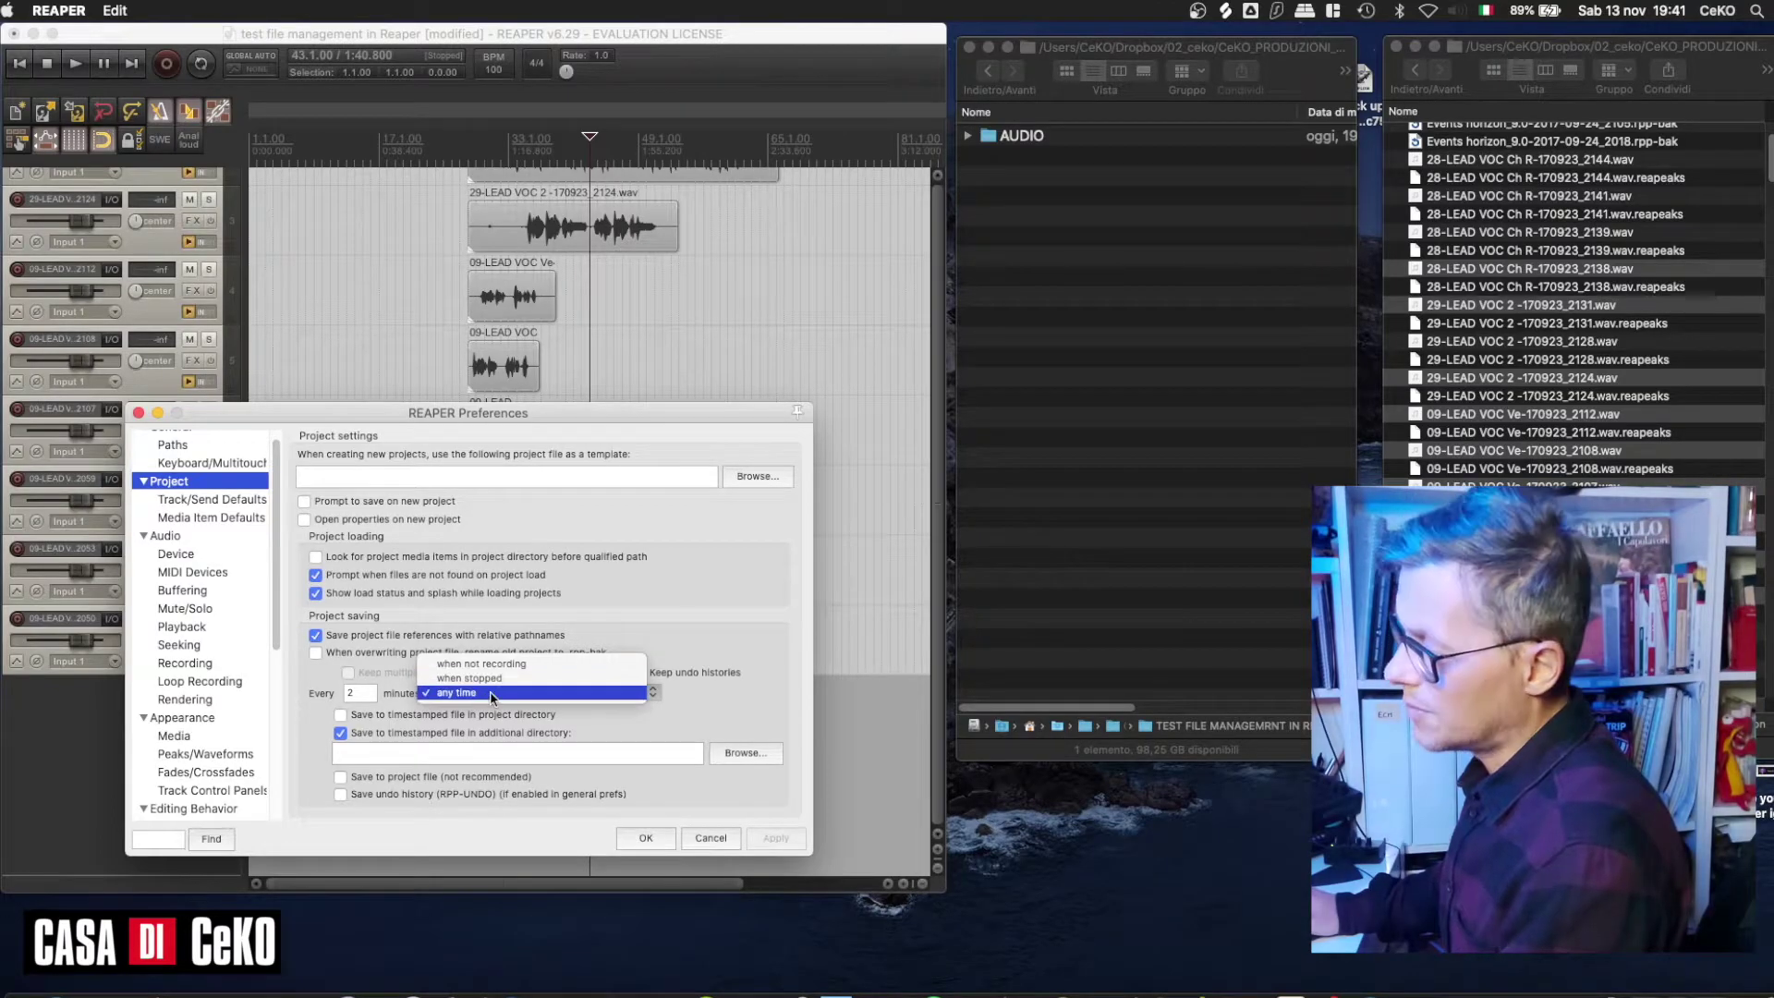
left_click(491, 693)
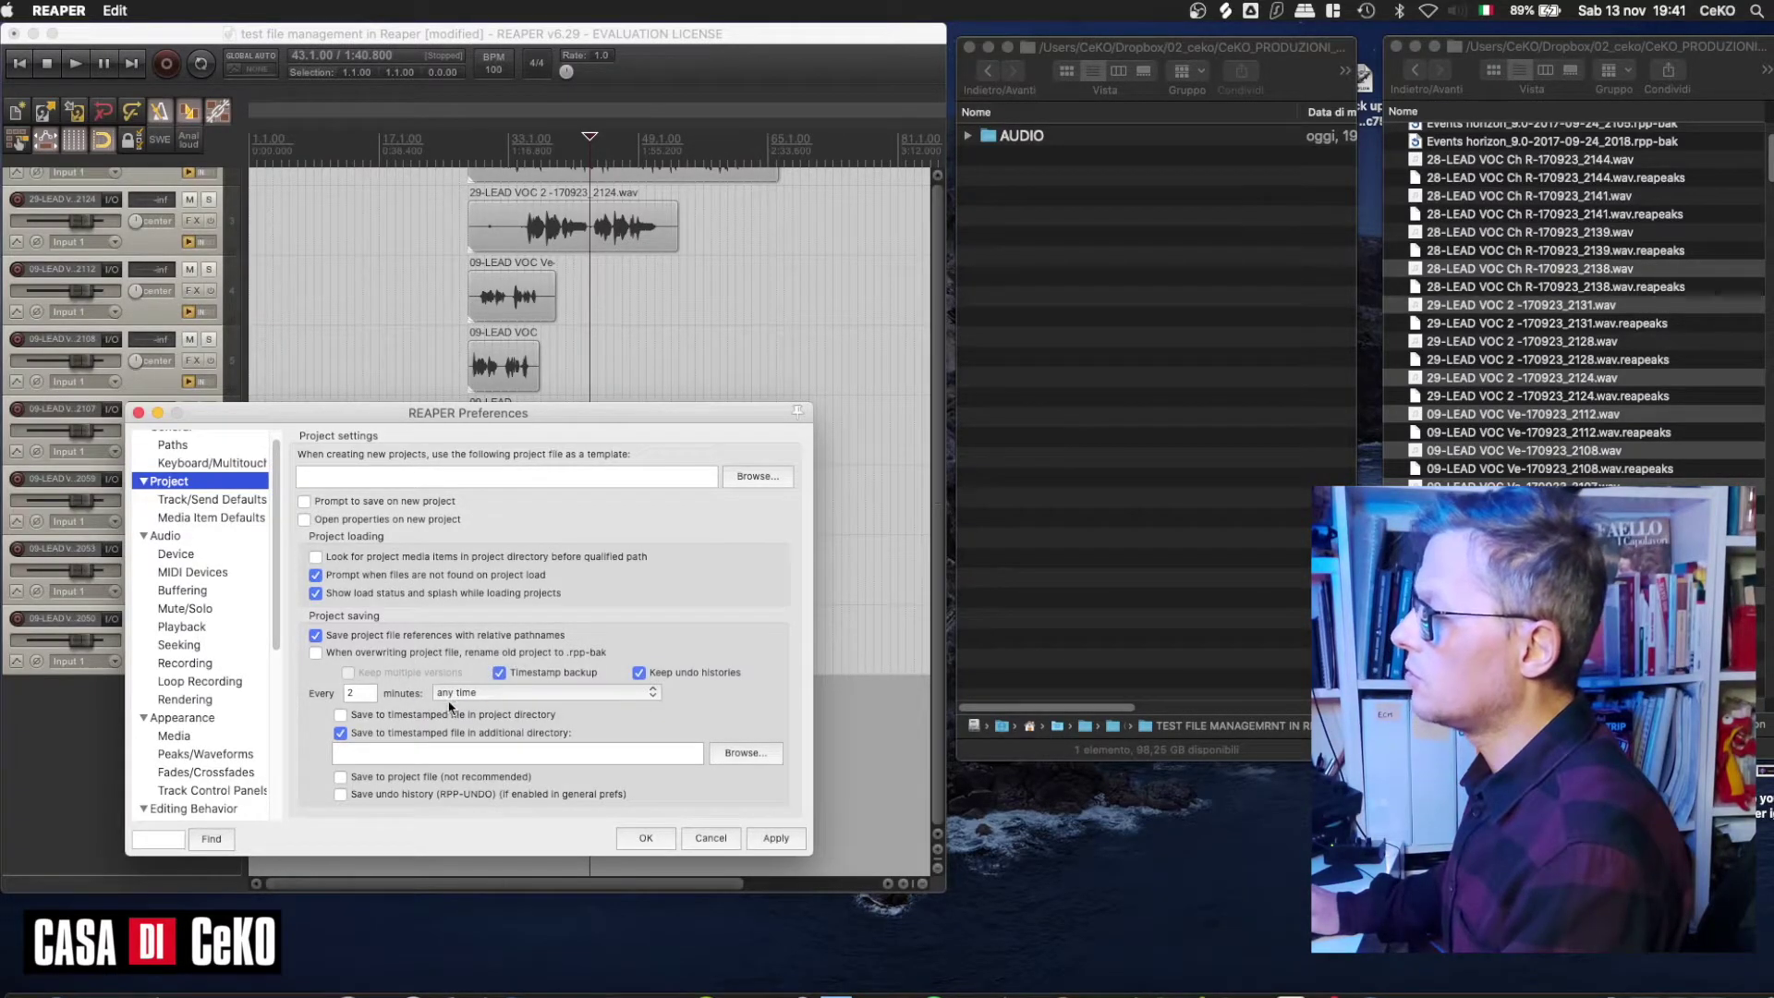
Set BACK UP as the additional directory for timestamped autosave files.
left_click(340, 732)
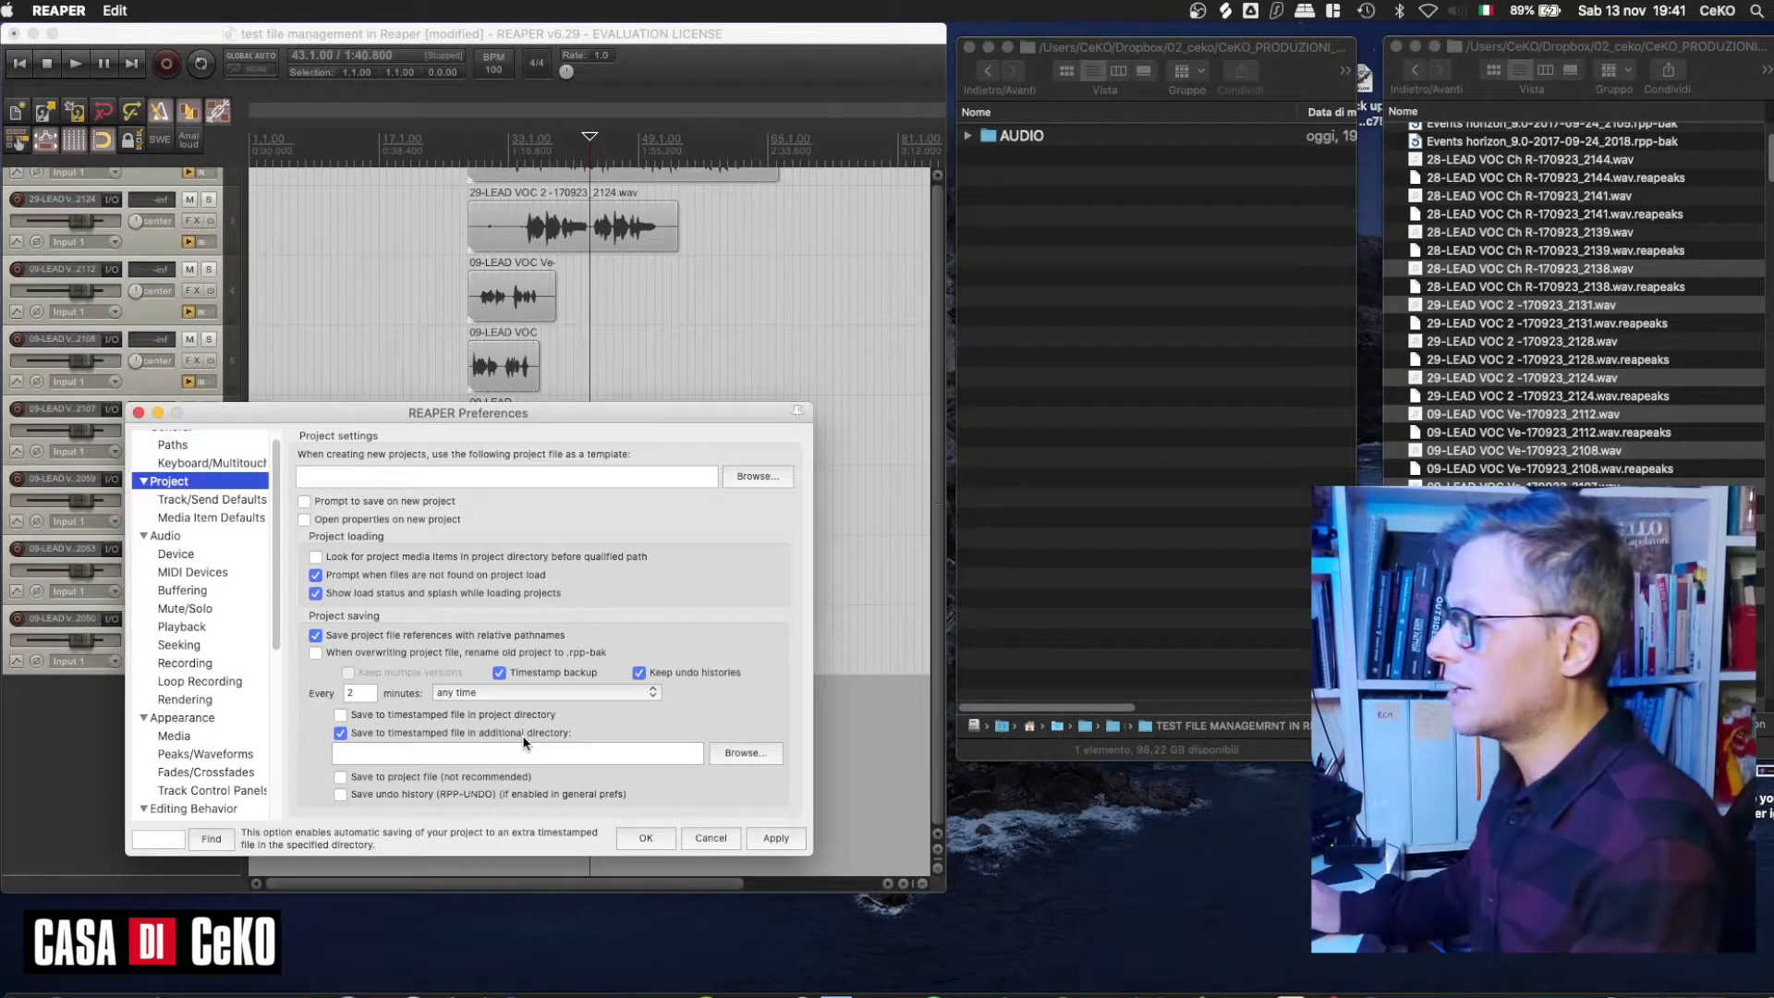
left_click(386, 754)
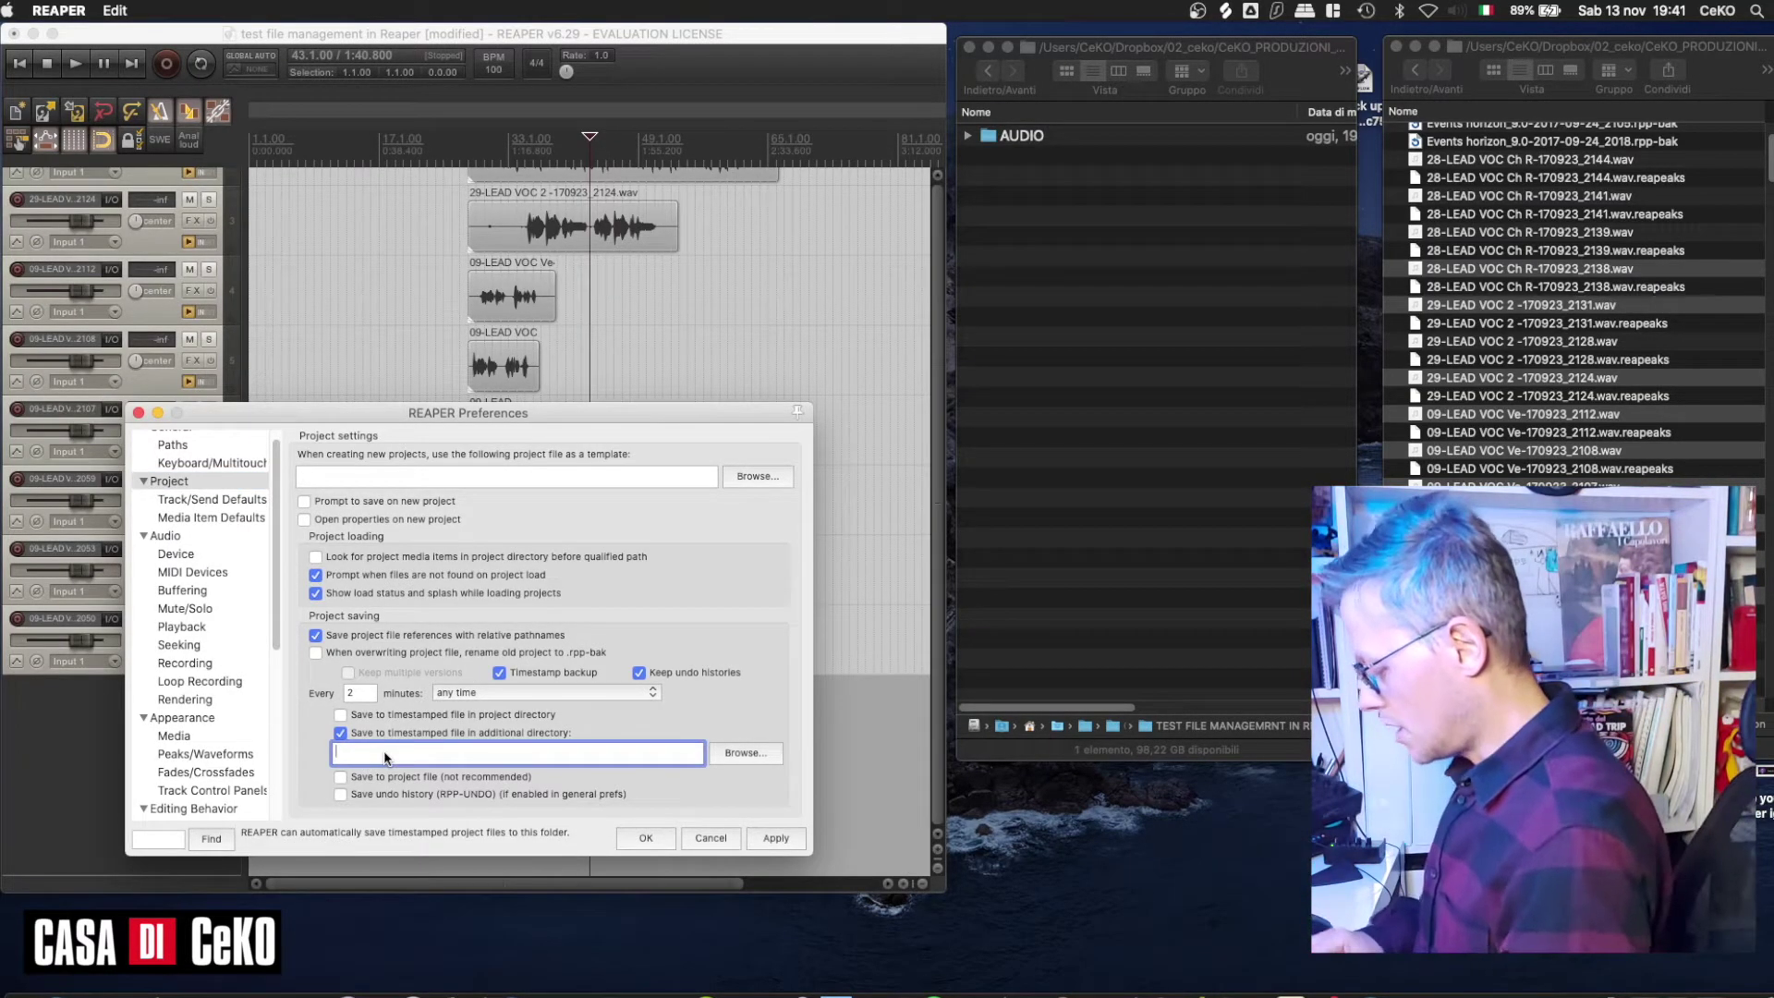
type("BACK")
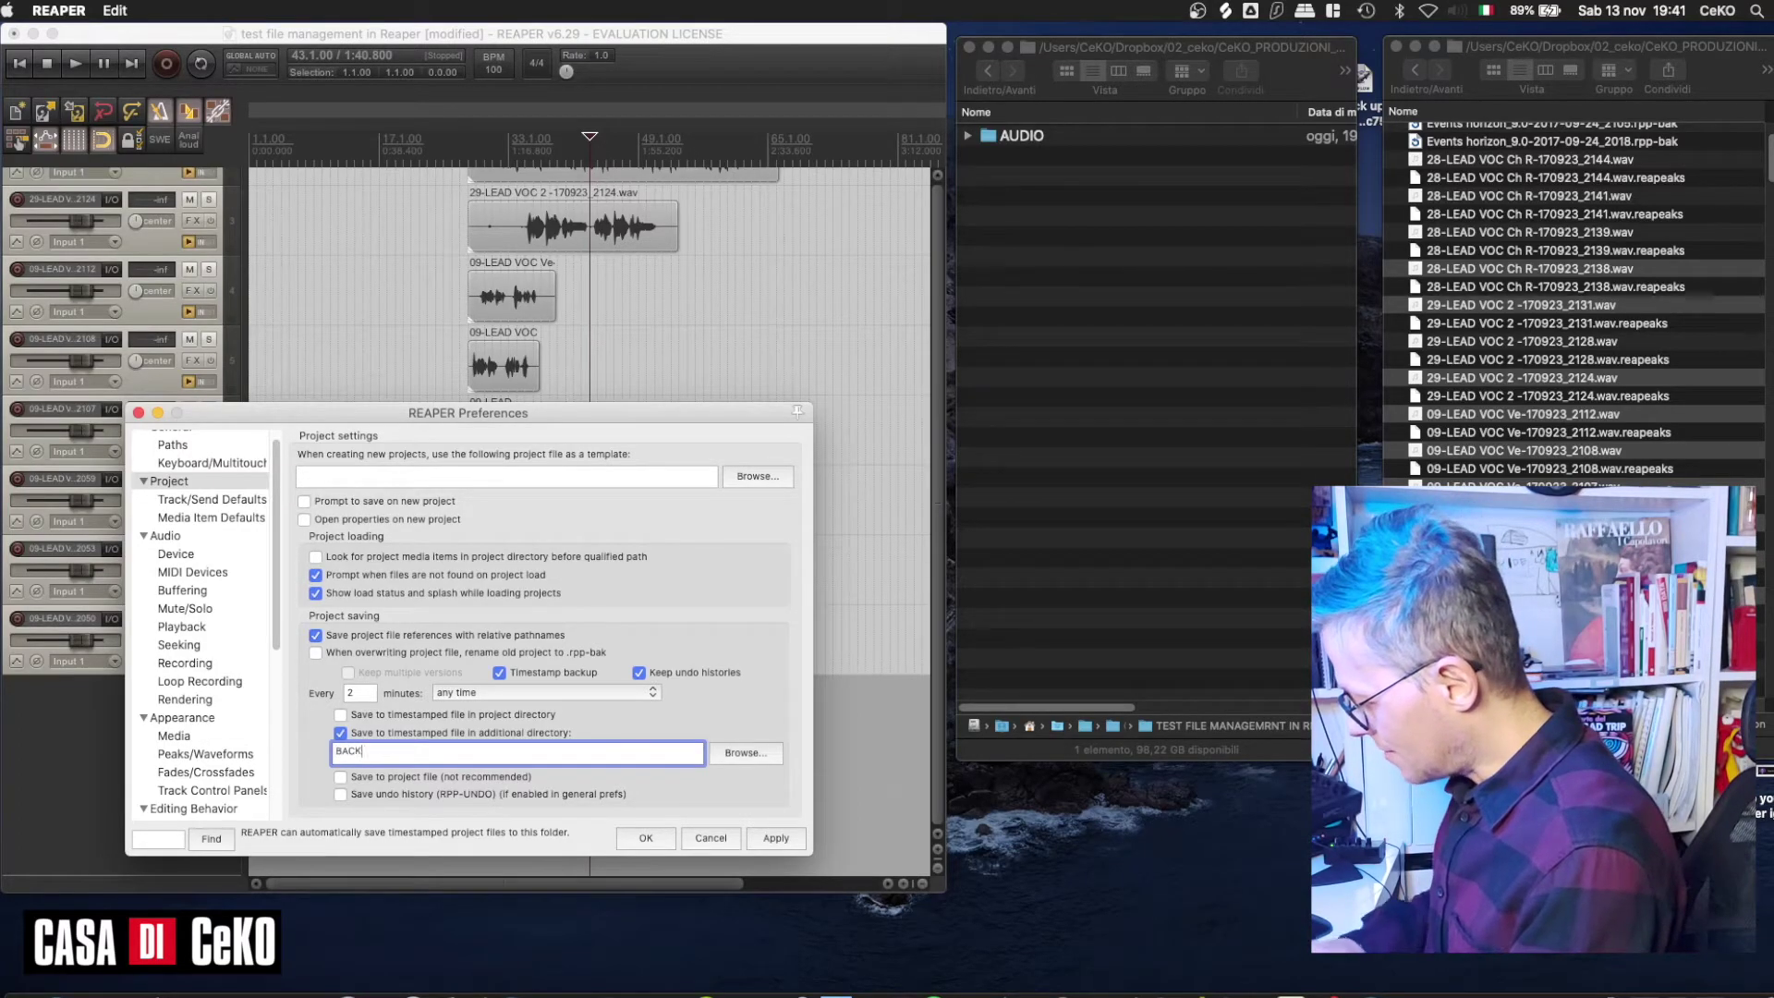
type(" UP")
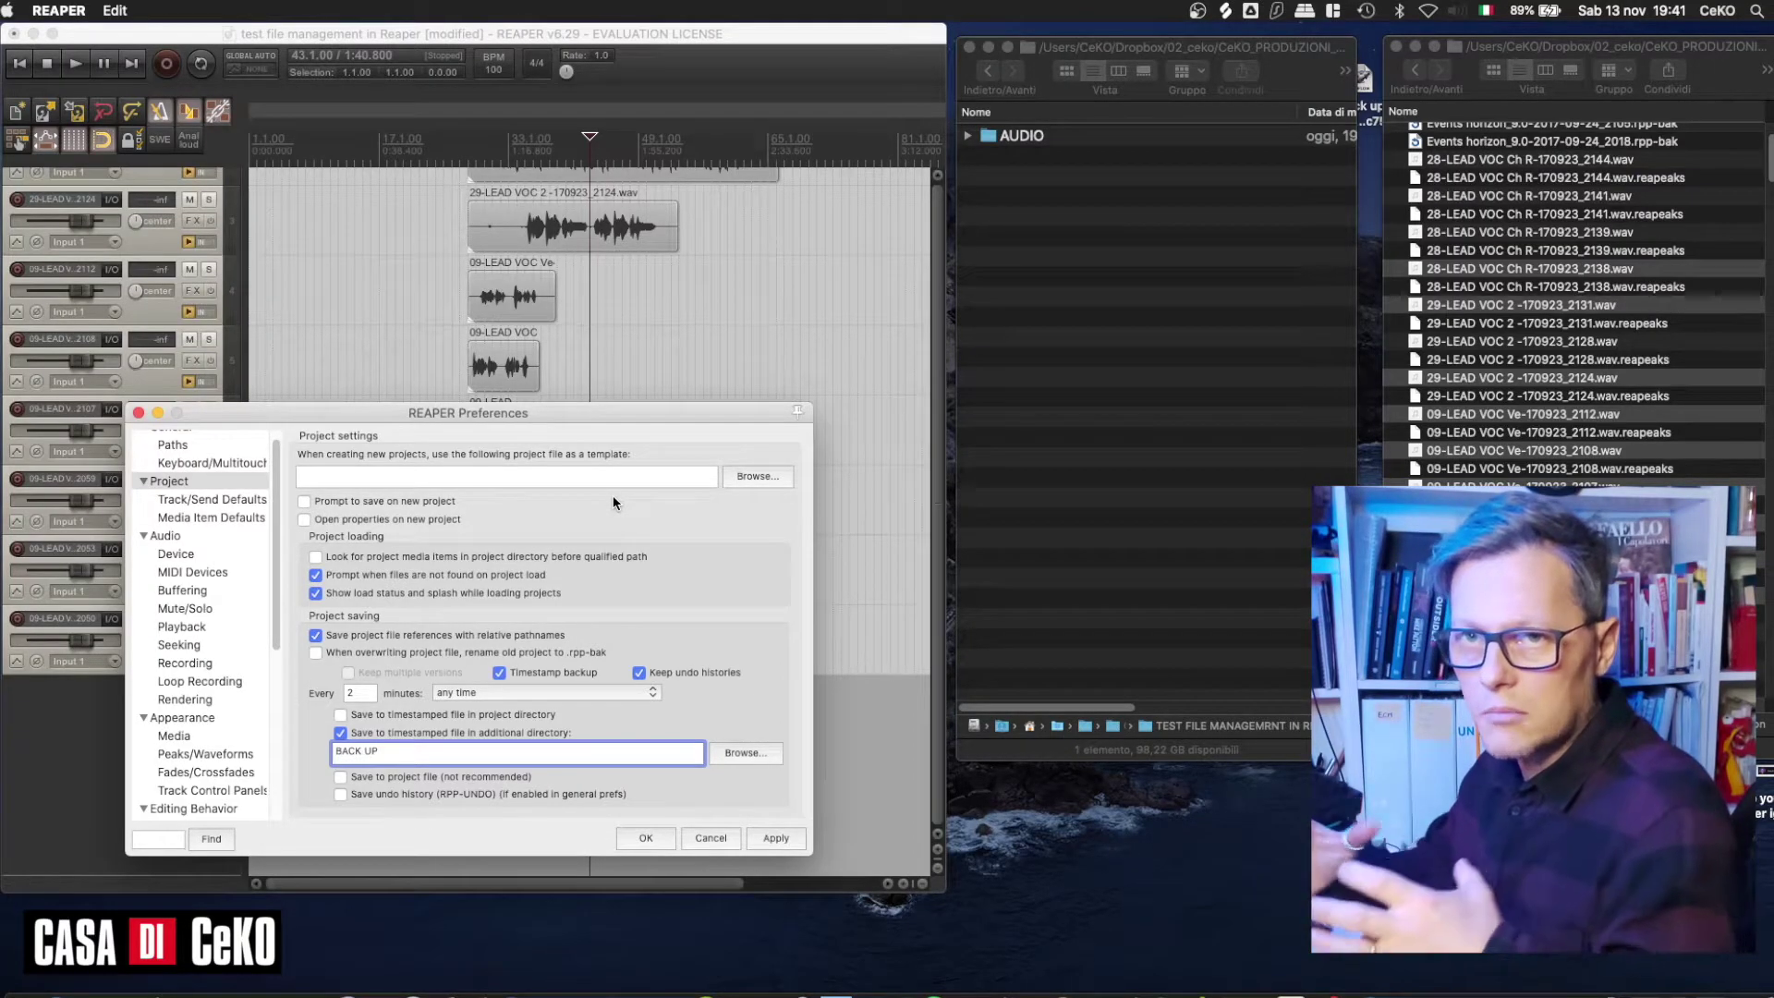
Accept the preferences and save the project as test file management in Reaper.RPP, copying all media into the project directory.
left_click(646, 838)
left_click(80, 13)
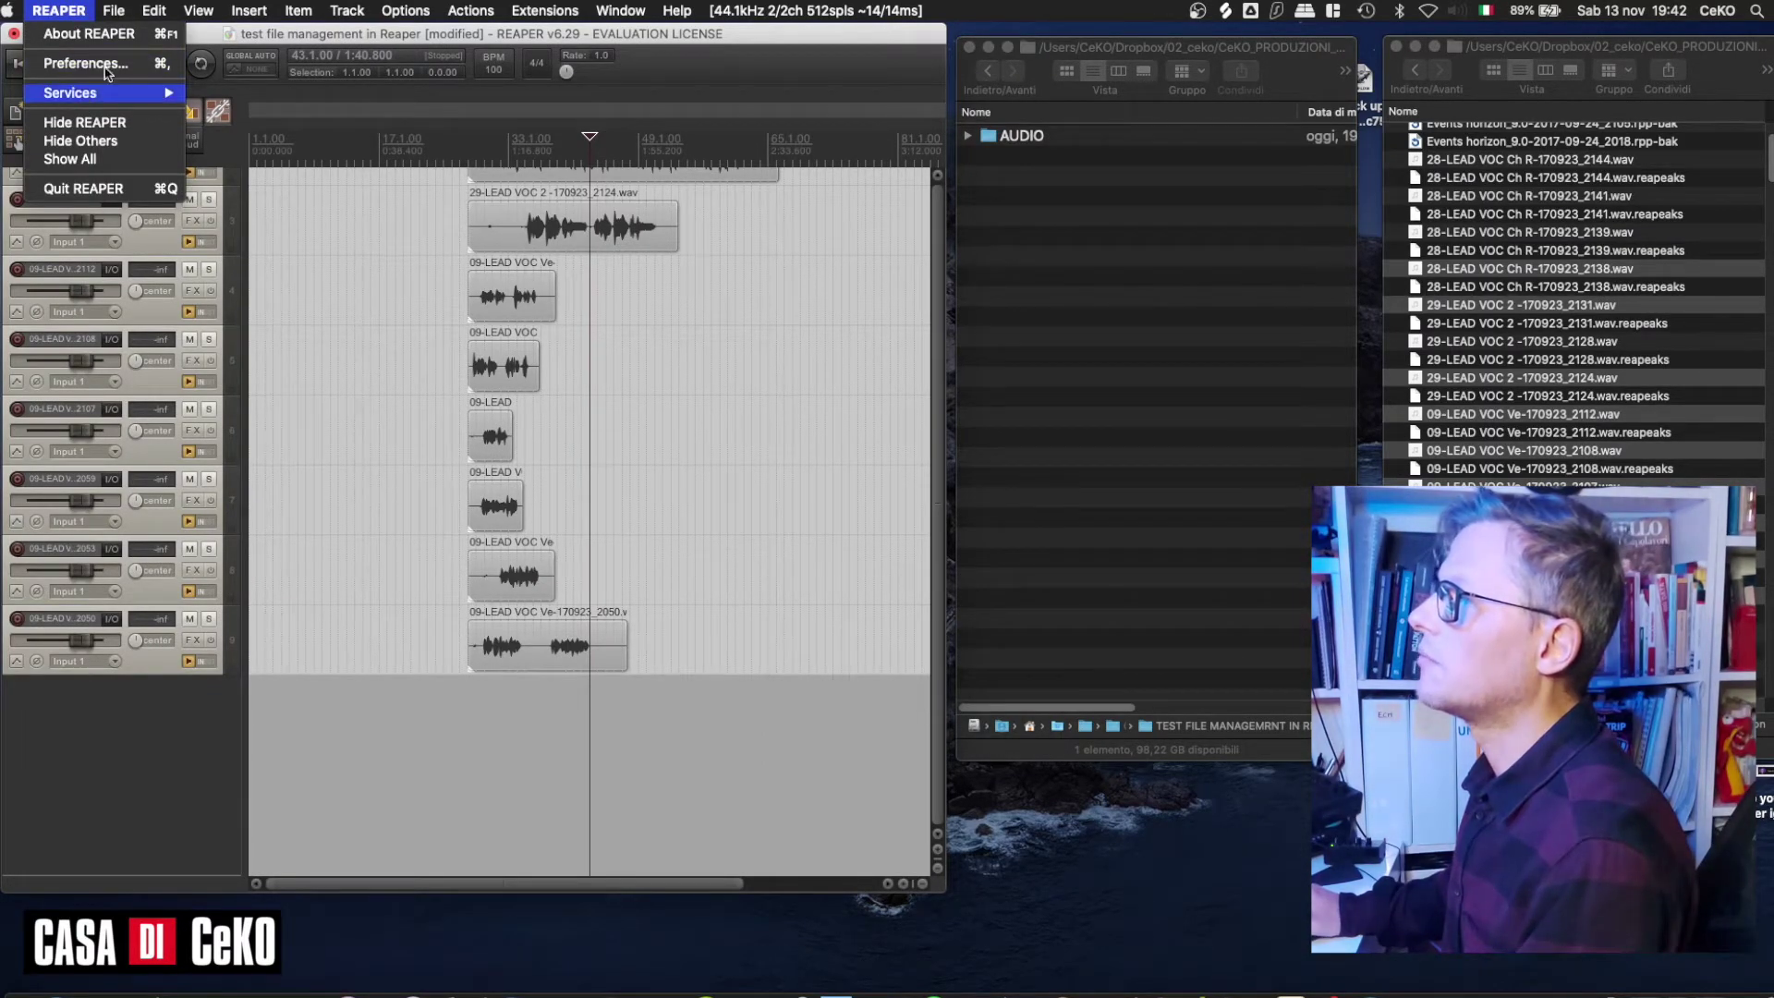
mouse_move(114, 11)
left_click(152, 106)
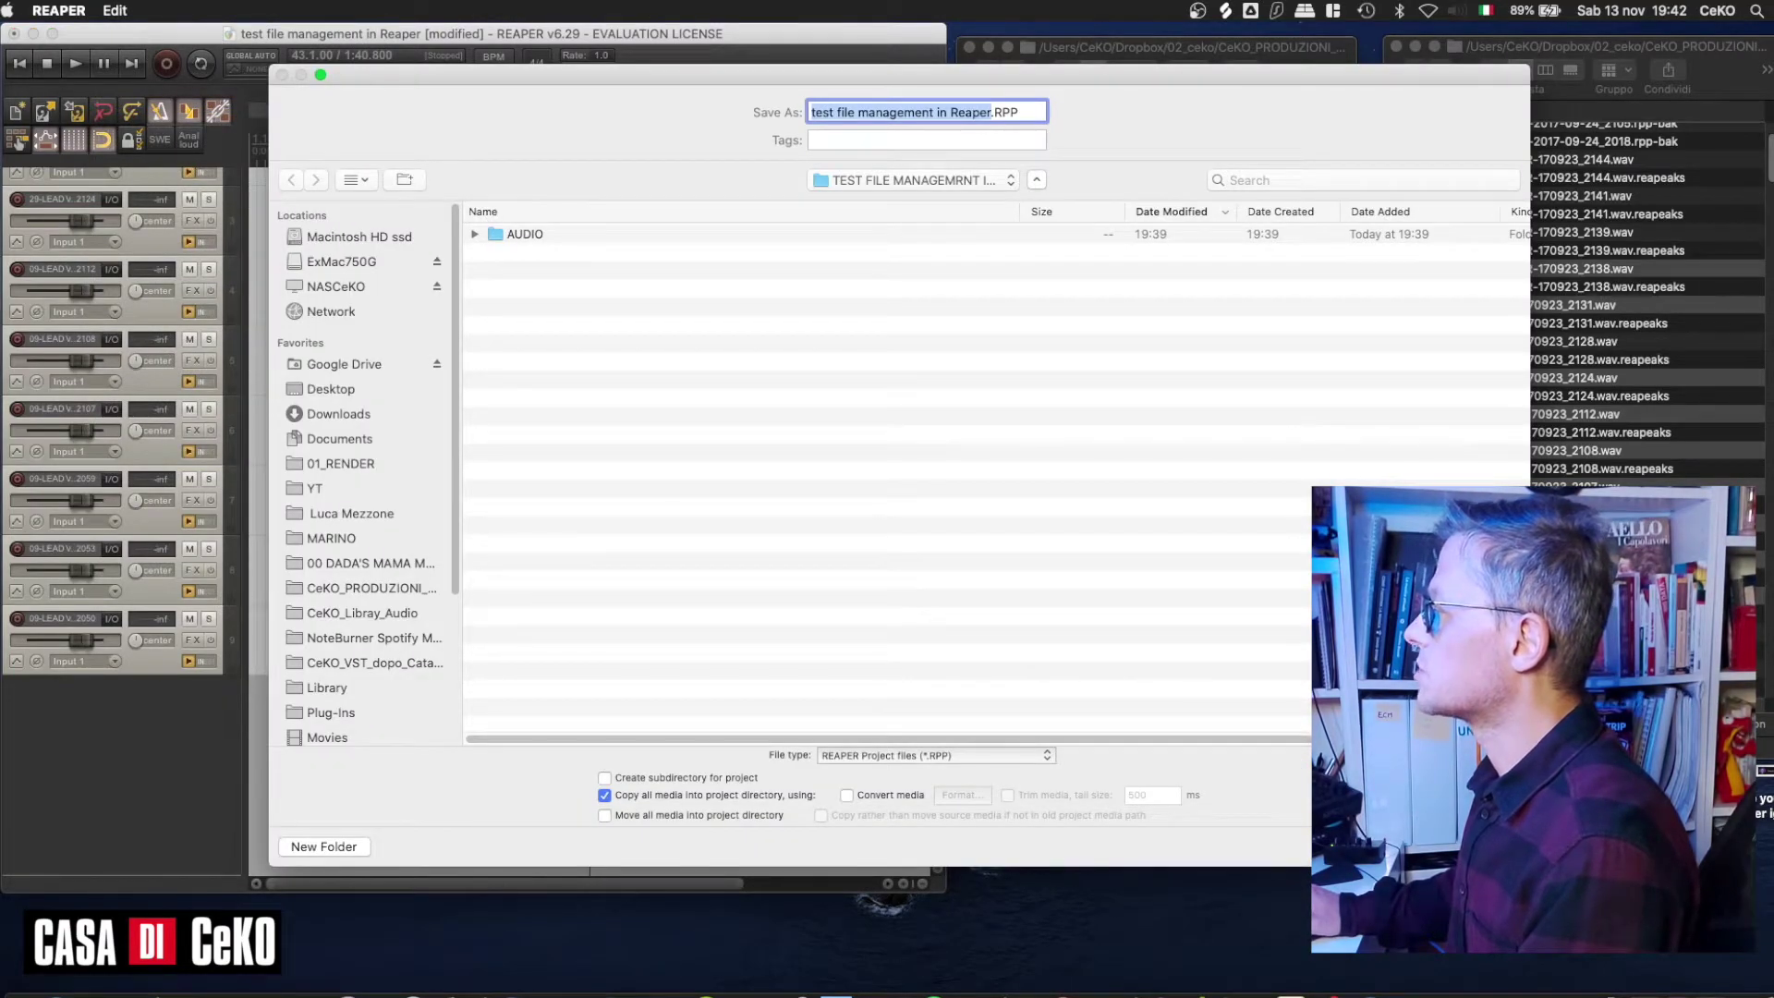
key("Return")
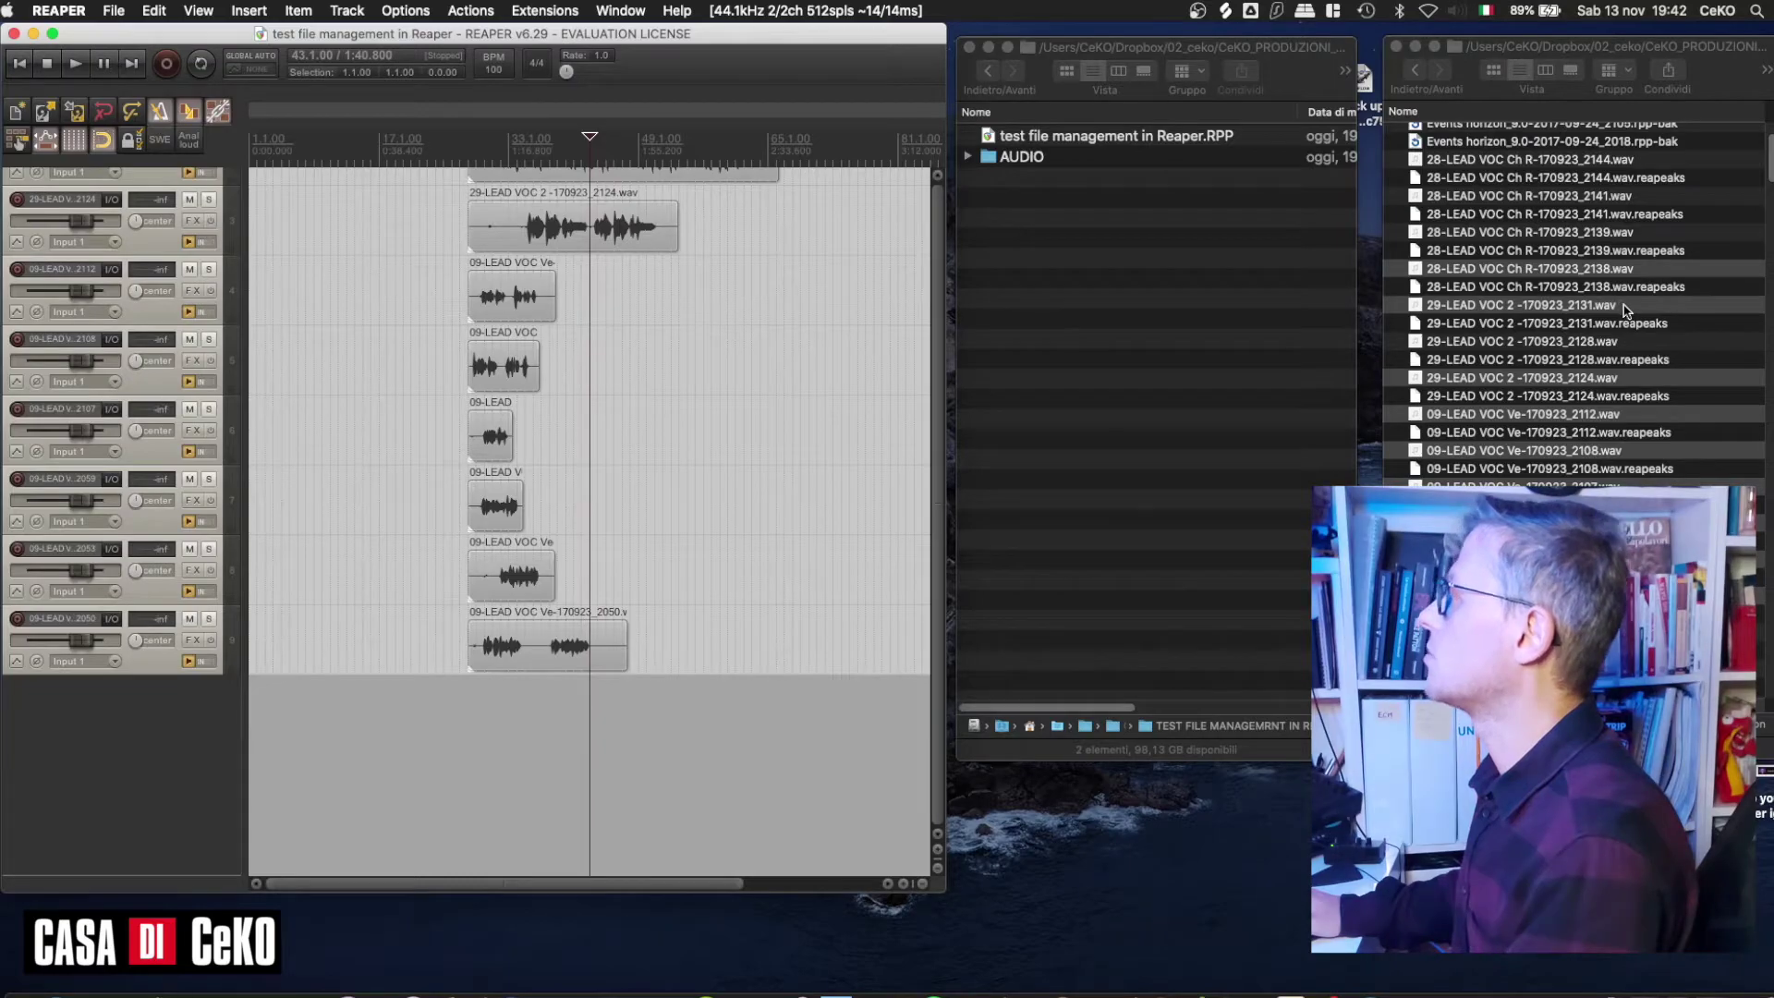
Import the selected lead vocal WAVs from the Events horizon folder again, on separate tracks below the existing ones.
left_click_drag(1626, 306, 284, 702)
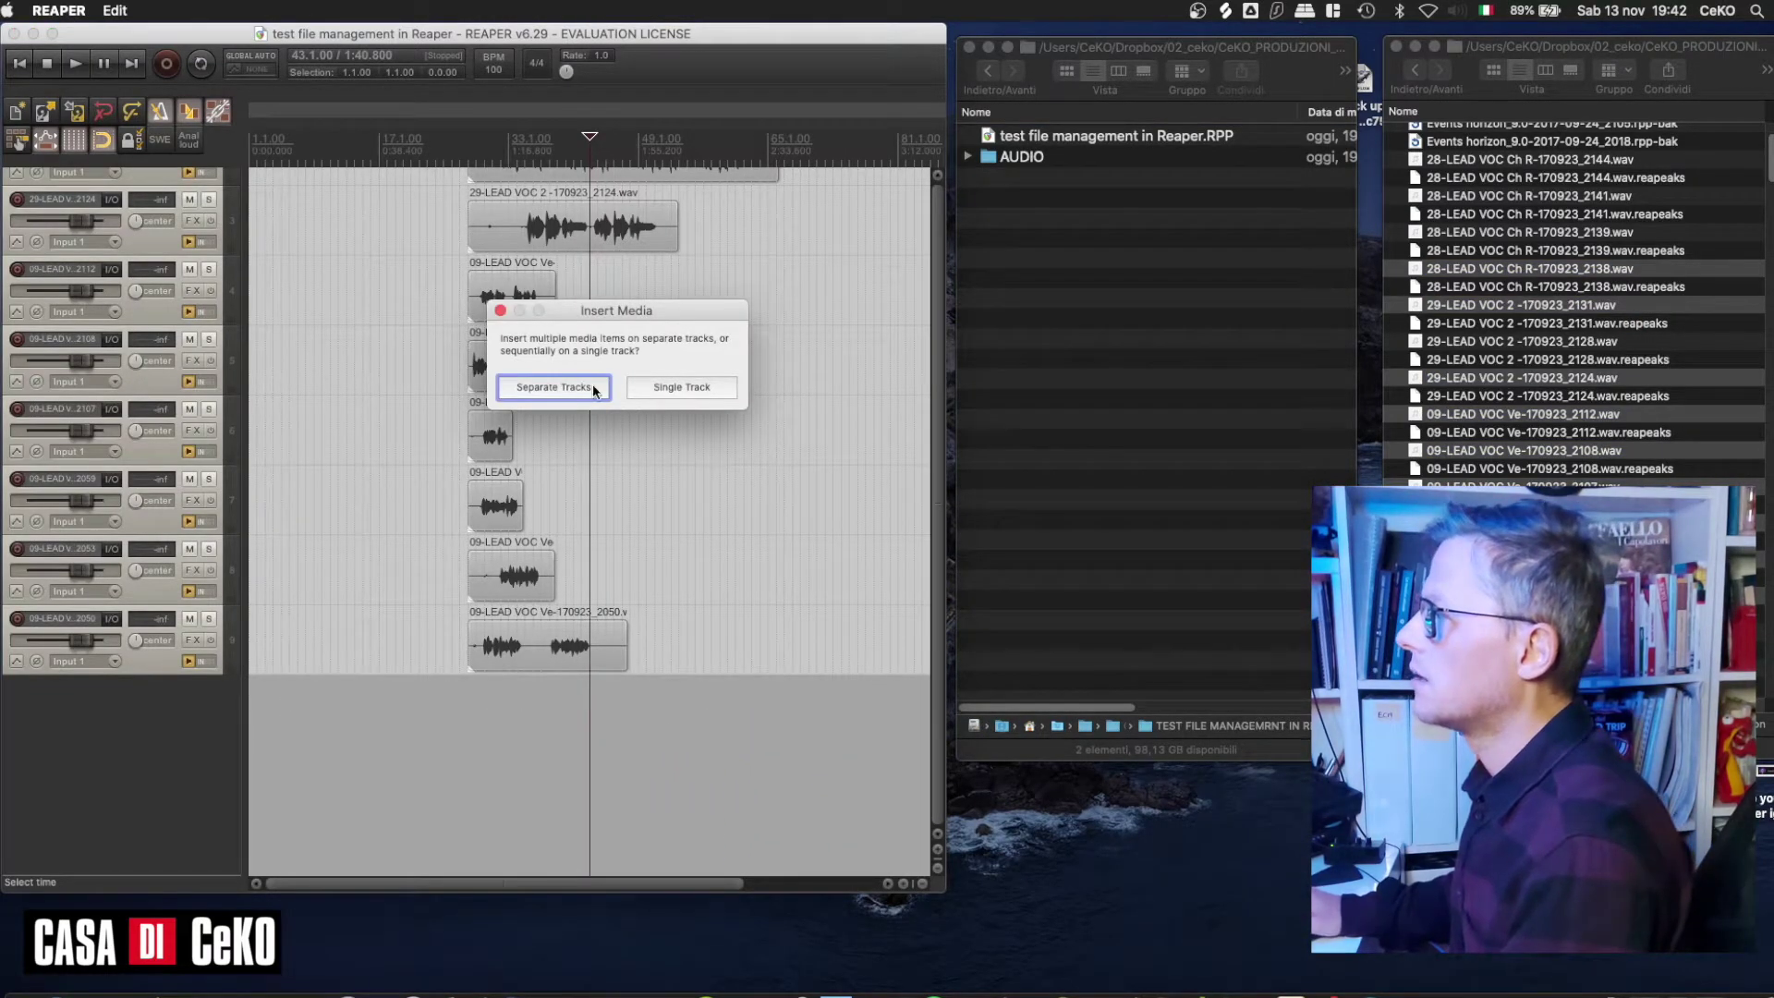
left_click(566, 378)
Split the newly imported 29-LEAD VOC 2 -170923_2131 item at 27.1.00 and move its second part to about bar 35.
left_click(459, 802)
key("s")
left_click_drag(506, 797, 581, 802)
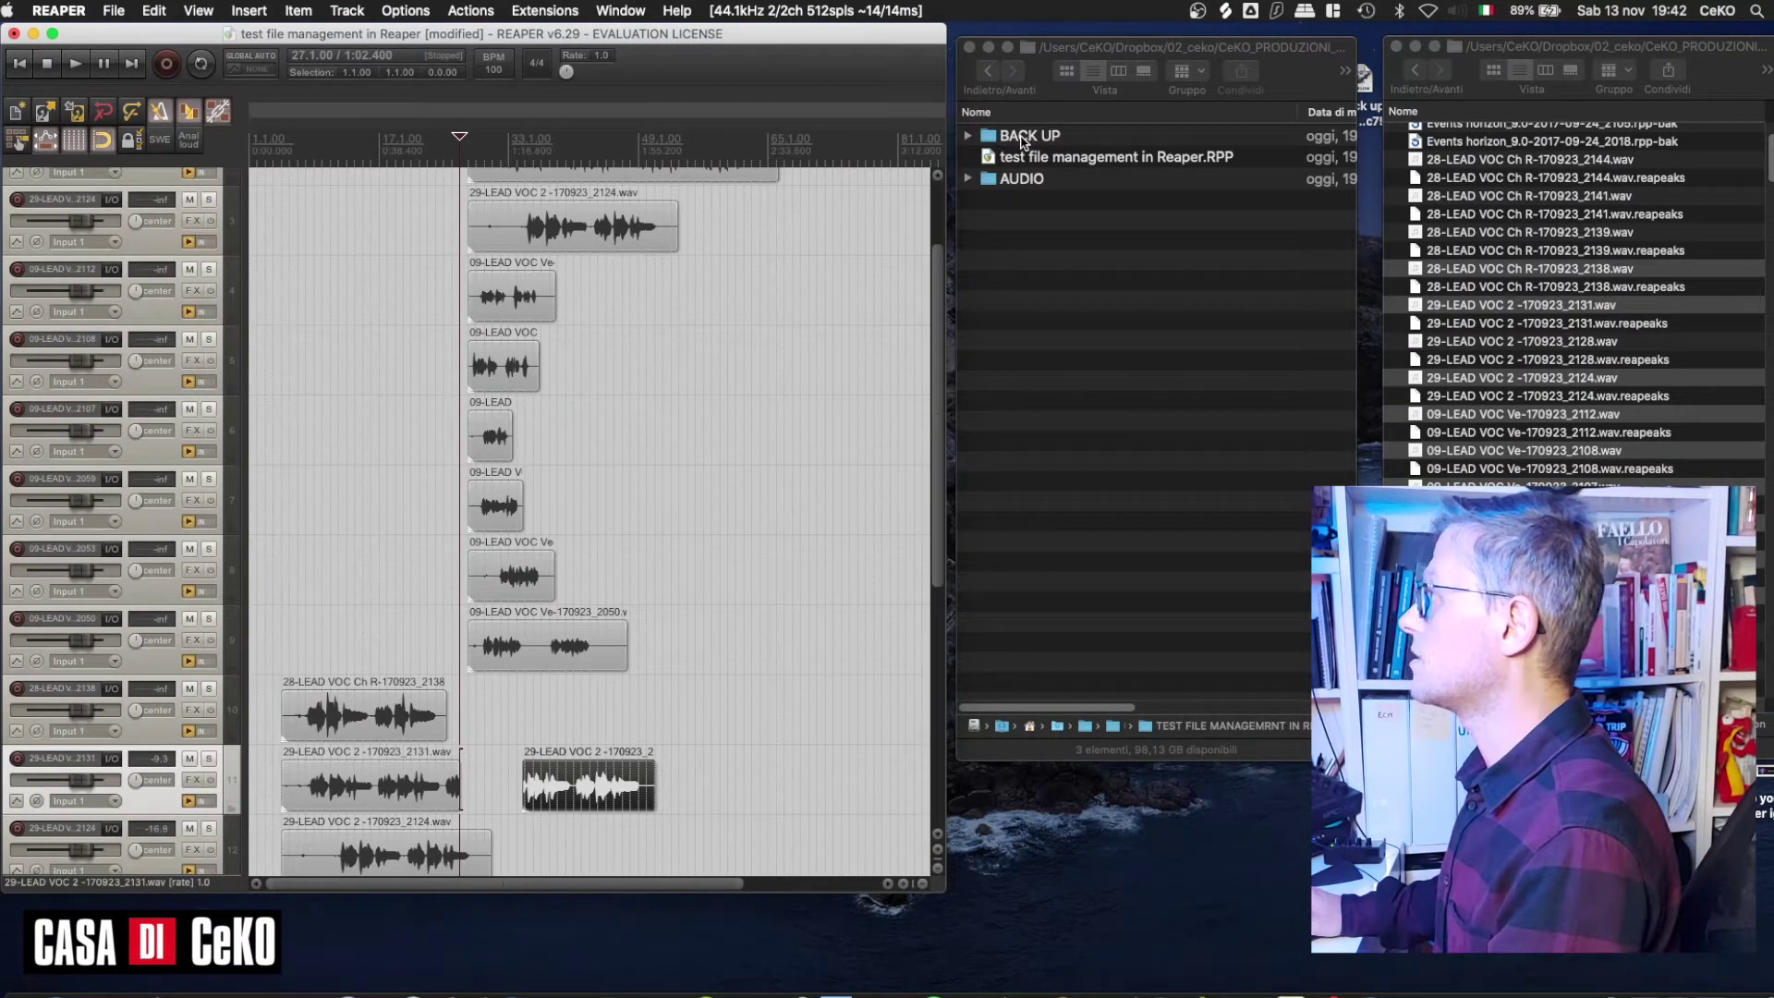
Examine the timestamped backup inside the BACK UP folder in Finder and select the main project file test file management in Reaper.RPP.
left_click(968, 136)
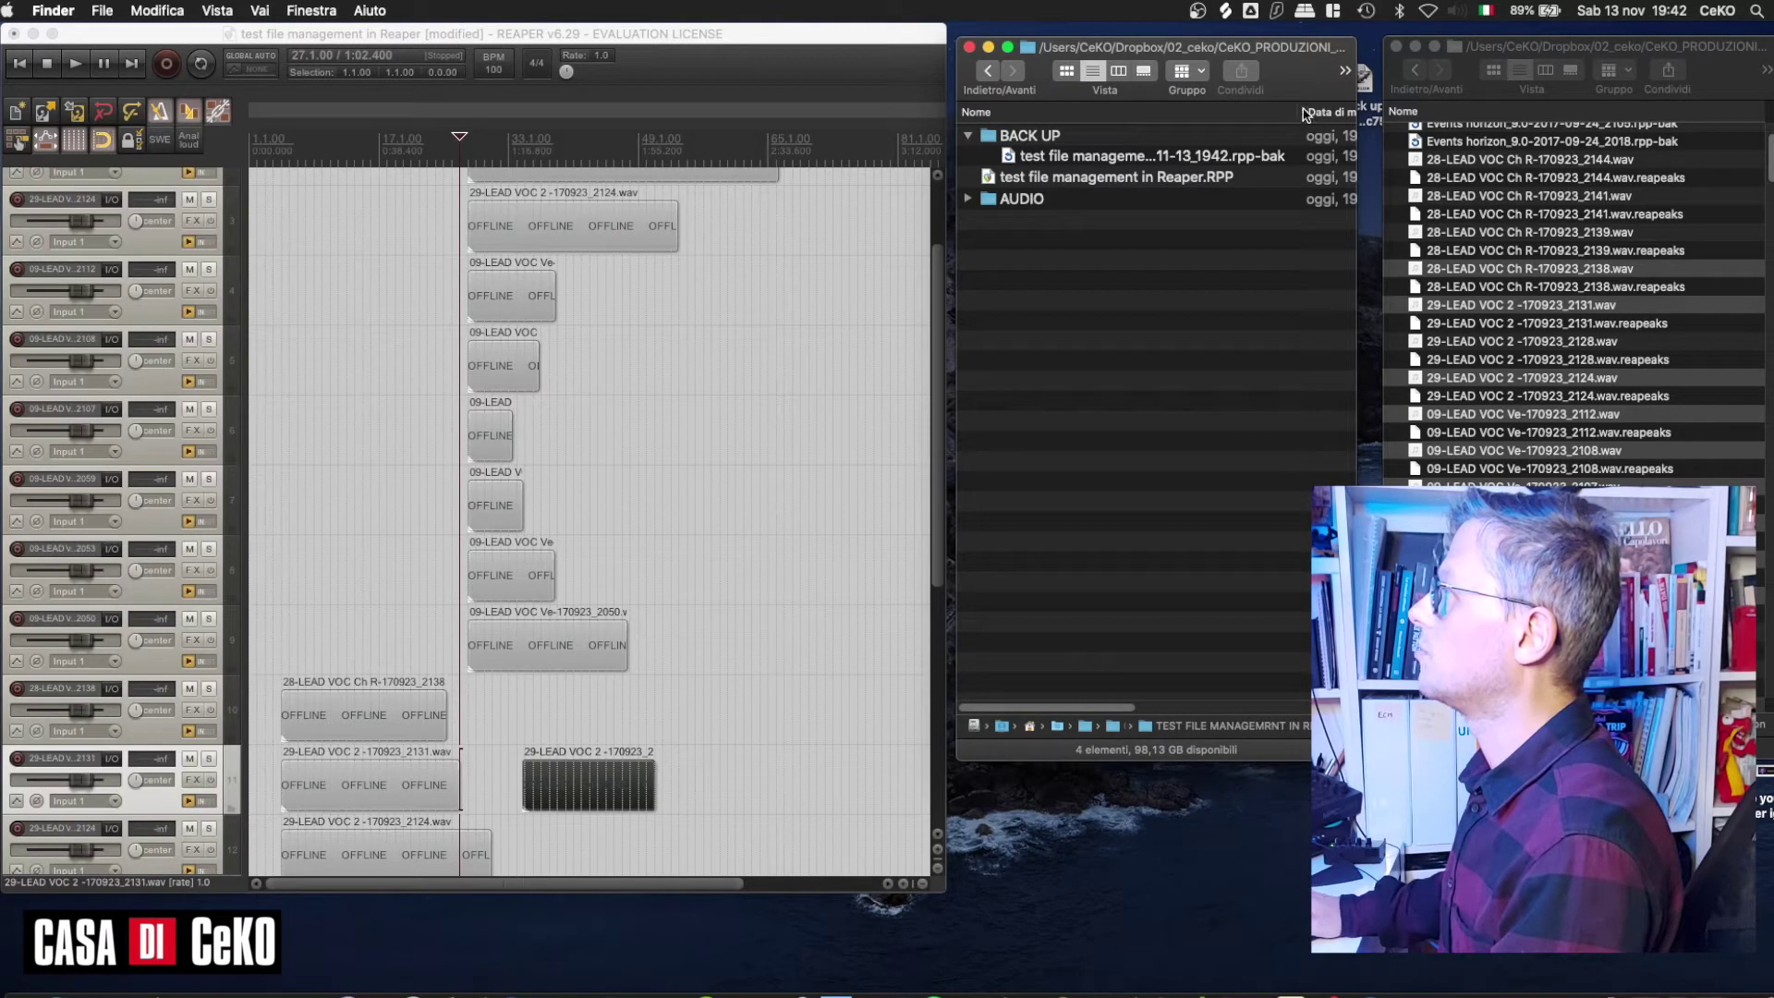
left_click_drag(1298, 110, 1311, 110)
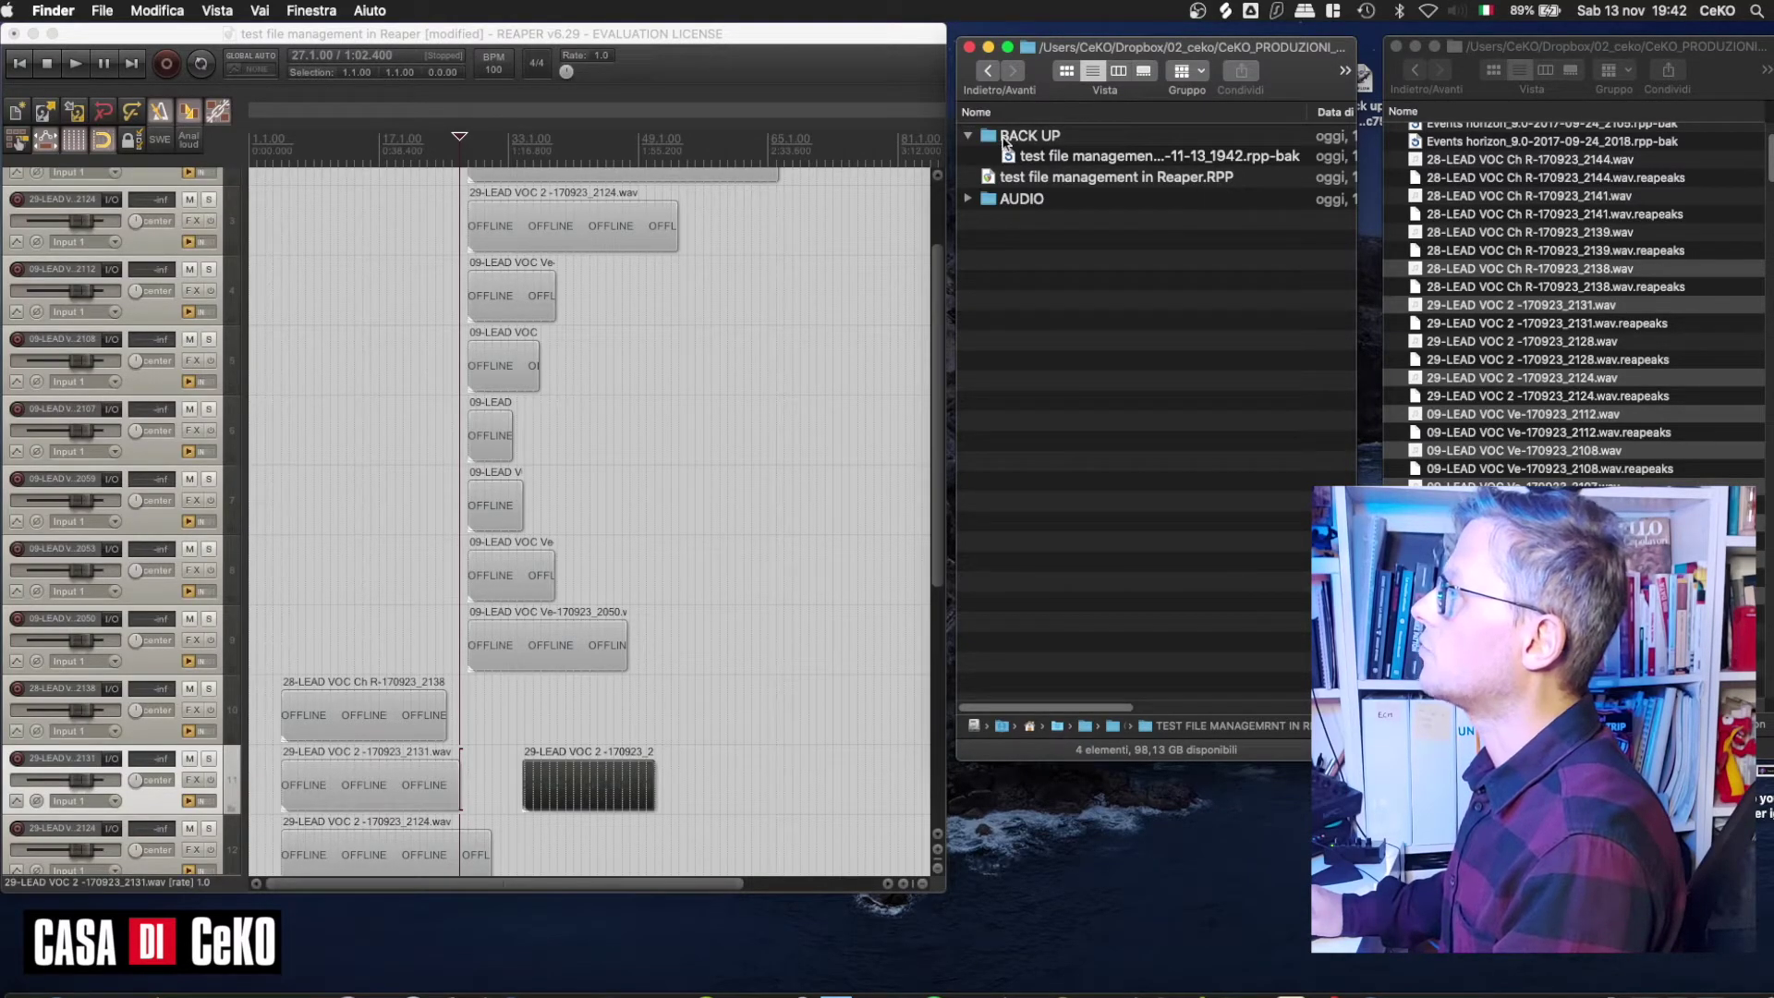
left_click(969, 136)
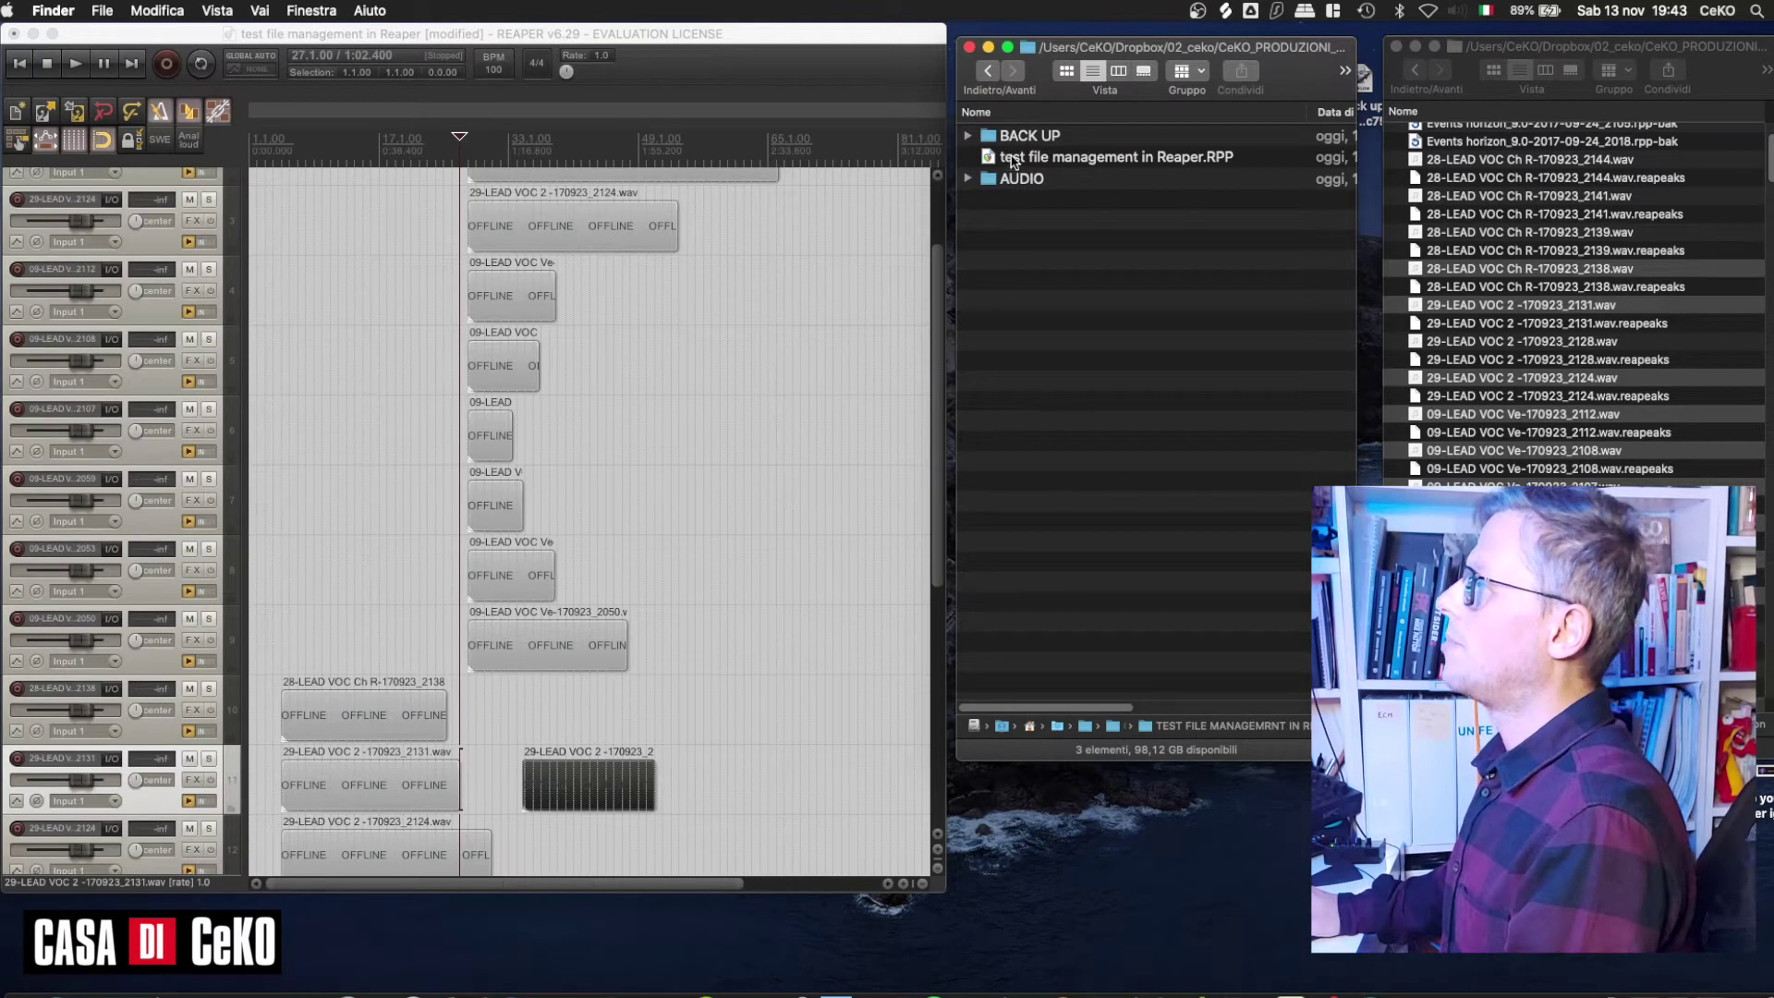
left_click(1014, 159)
Save two successive new versions of the project in REAPER, numbered _1 and _2.
left_click(727, 451)
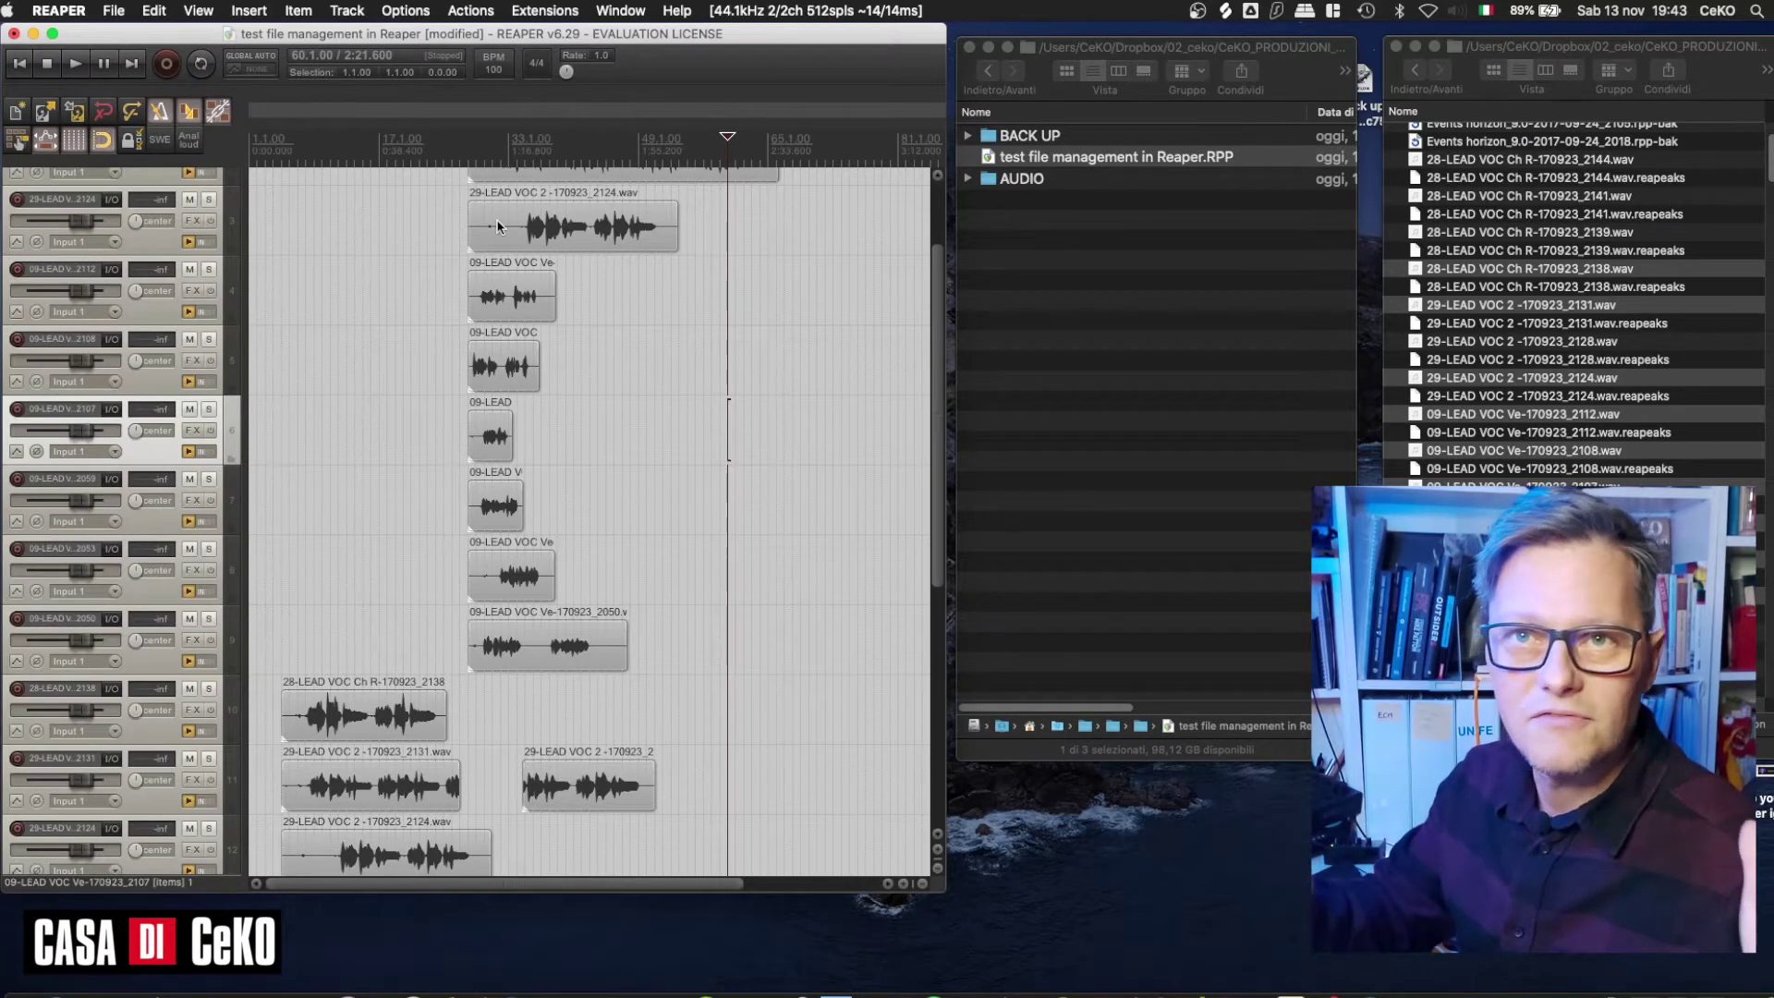
left_click(114, 10)
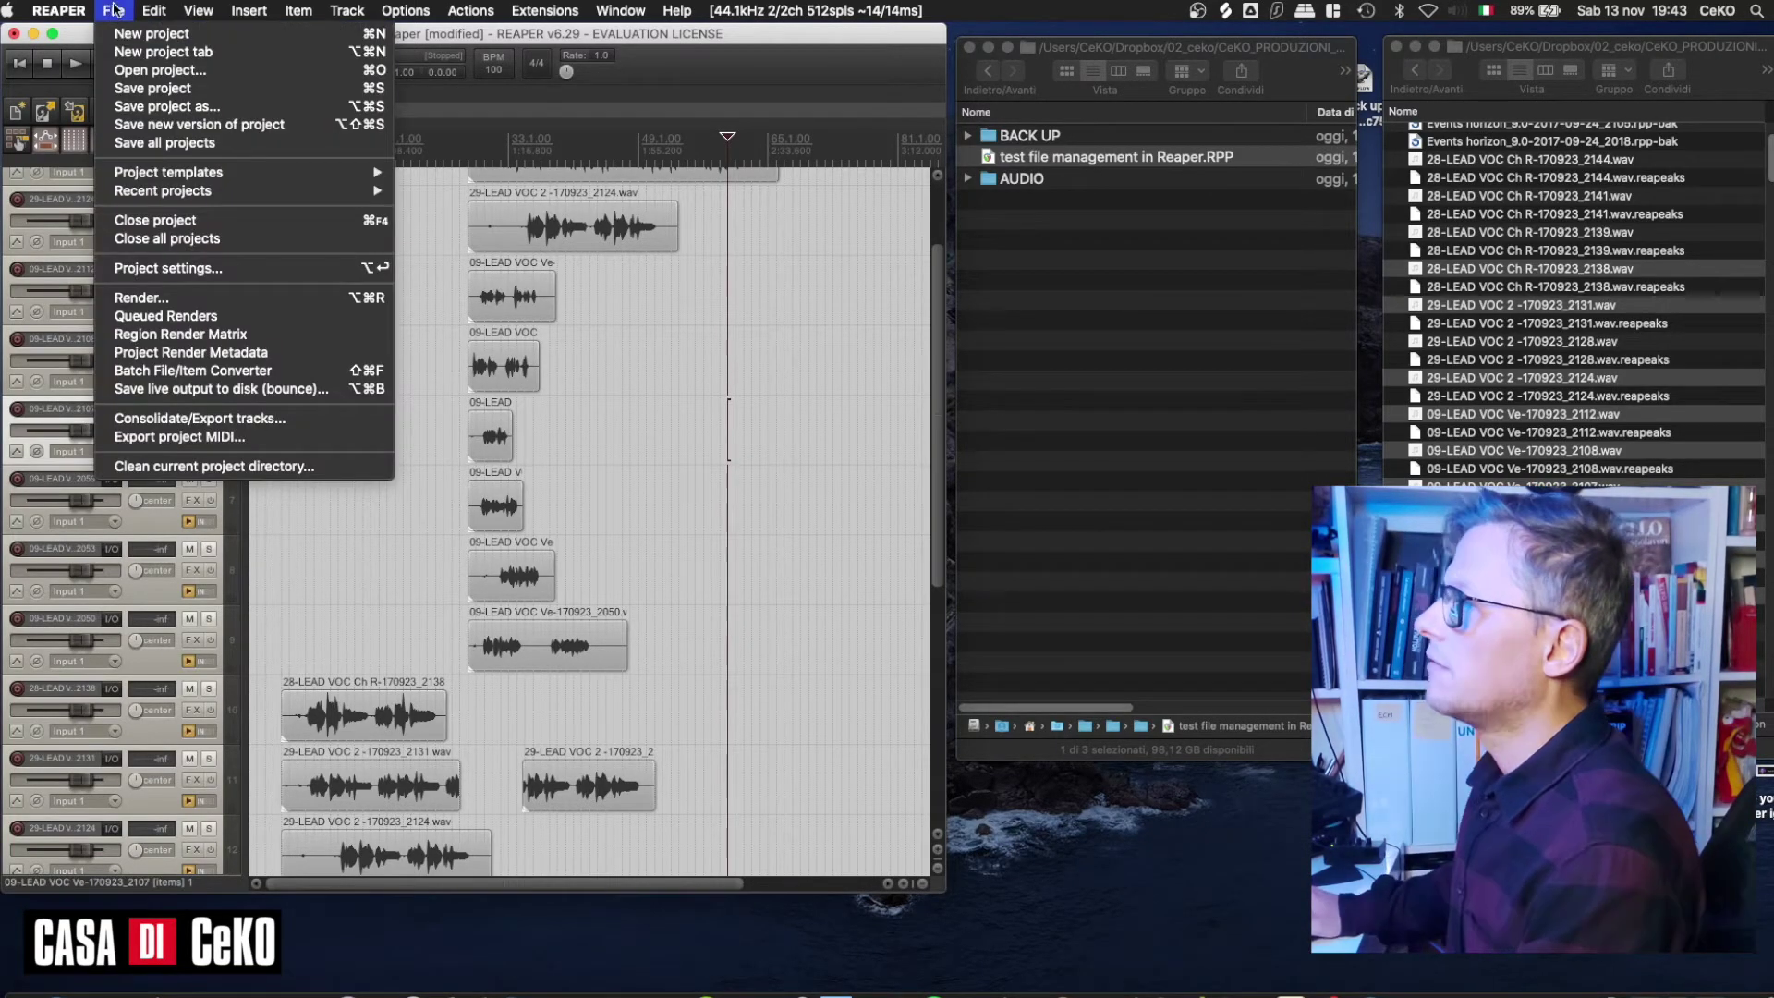
left_click(162, 125)
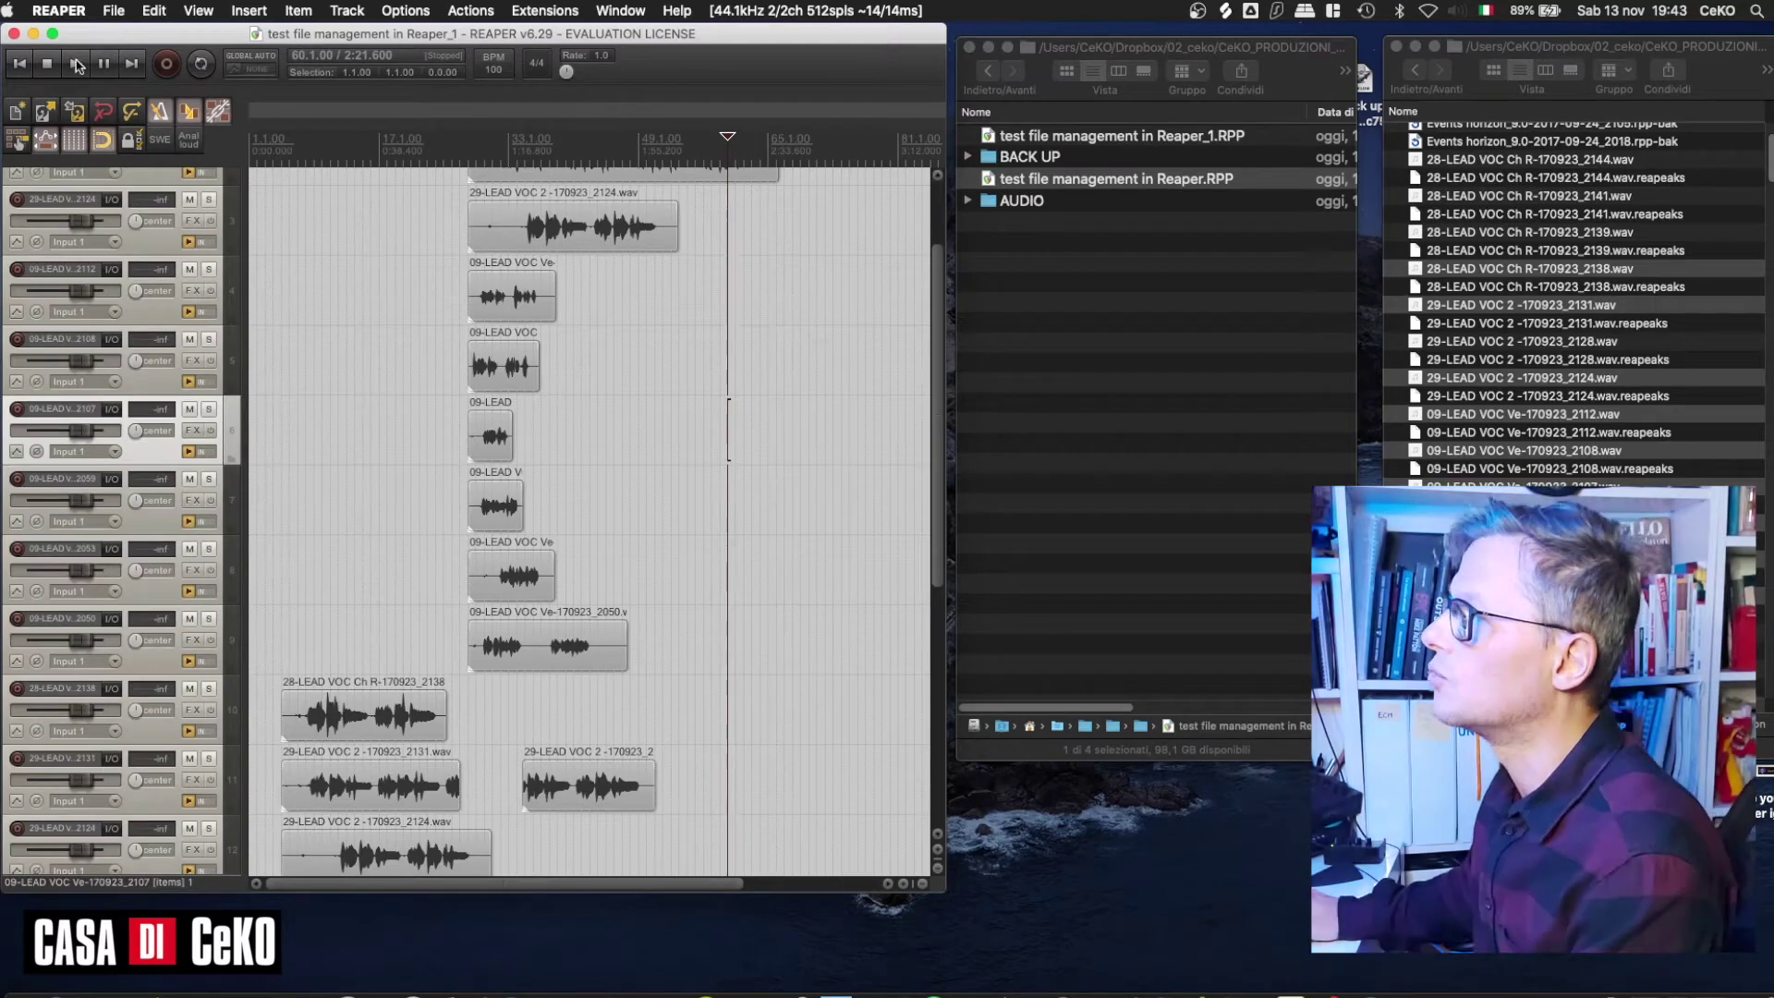
left_click(114, 11)
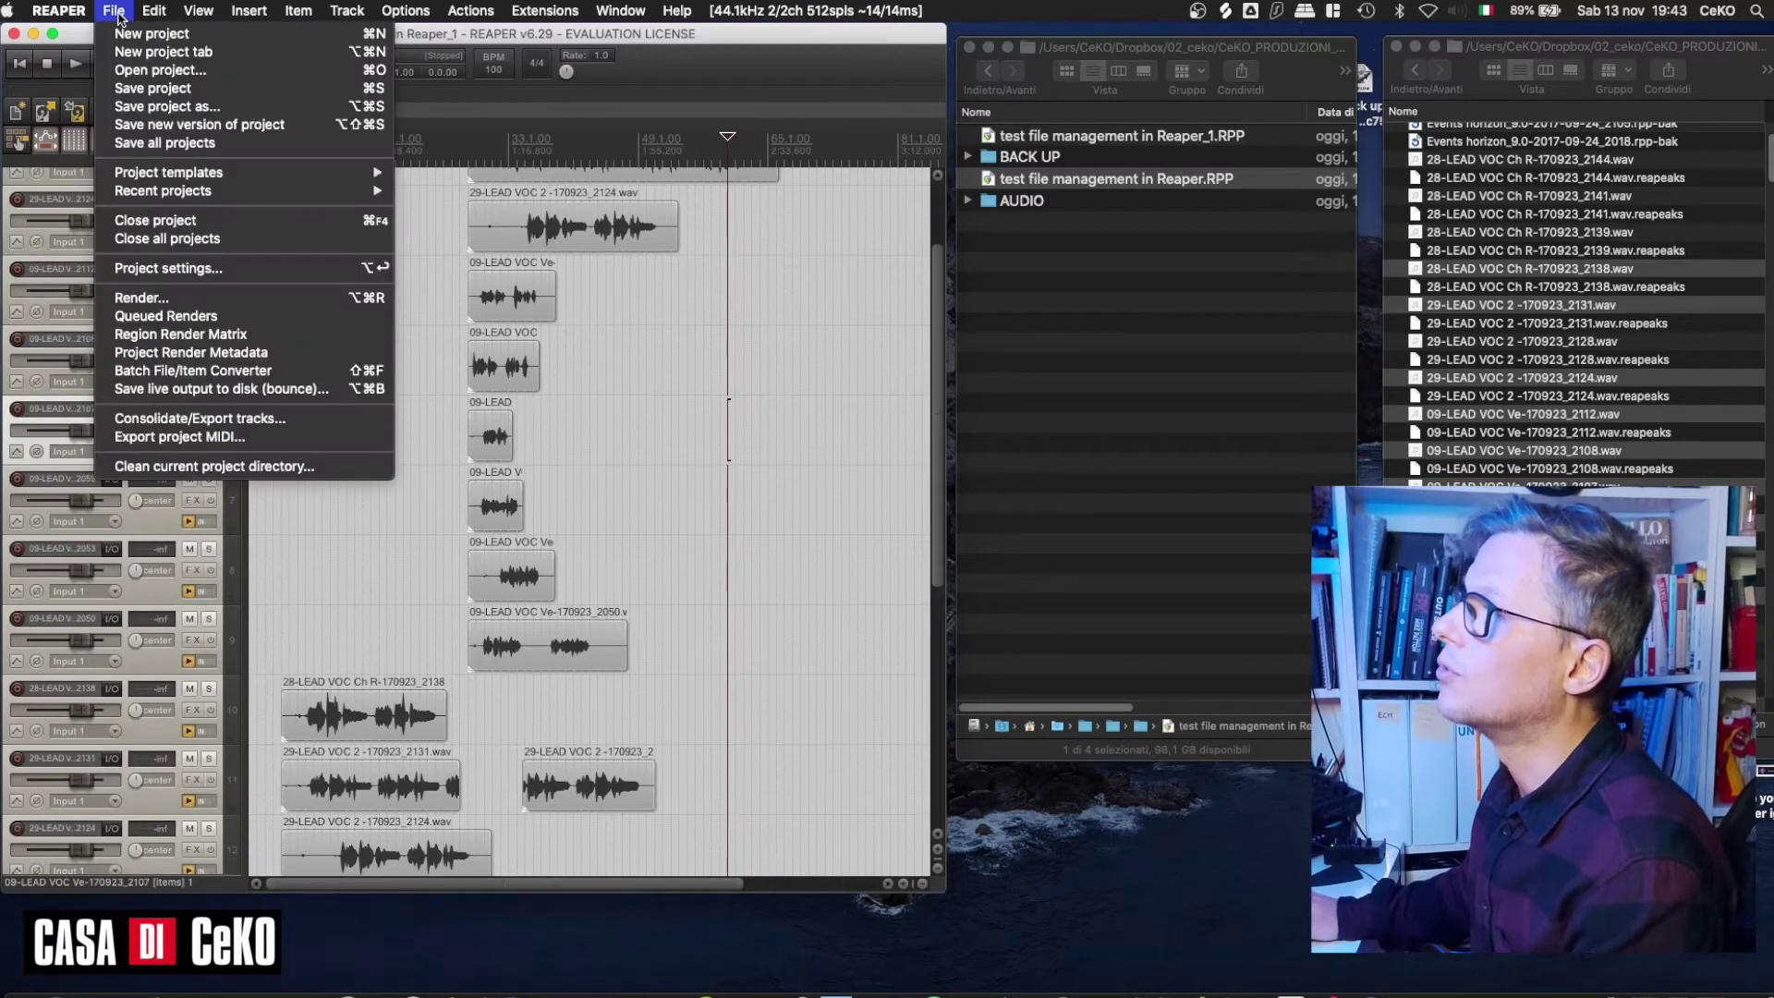
left_click(204, 127)
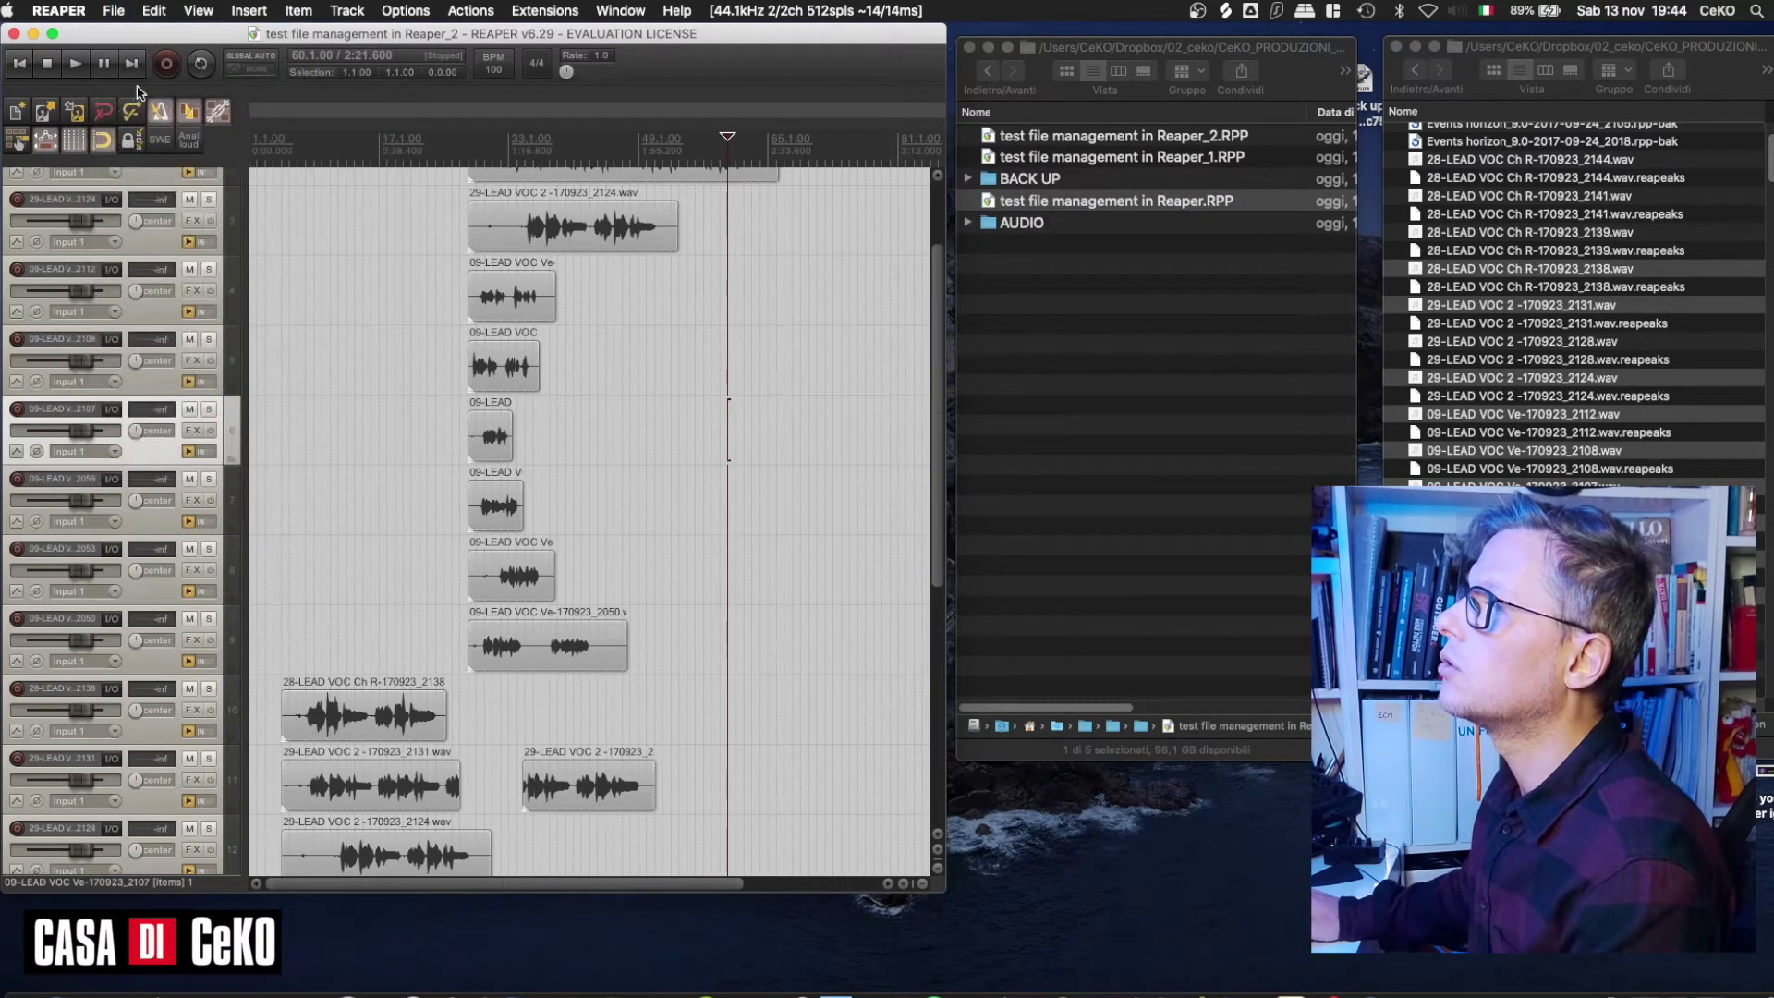
Review the project's media settings for the AUDIO save path and copying imported media to the project path, and accept them.
left_click(112, 11)
left_click(1032, 200)
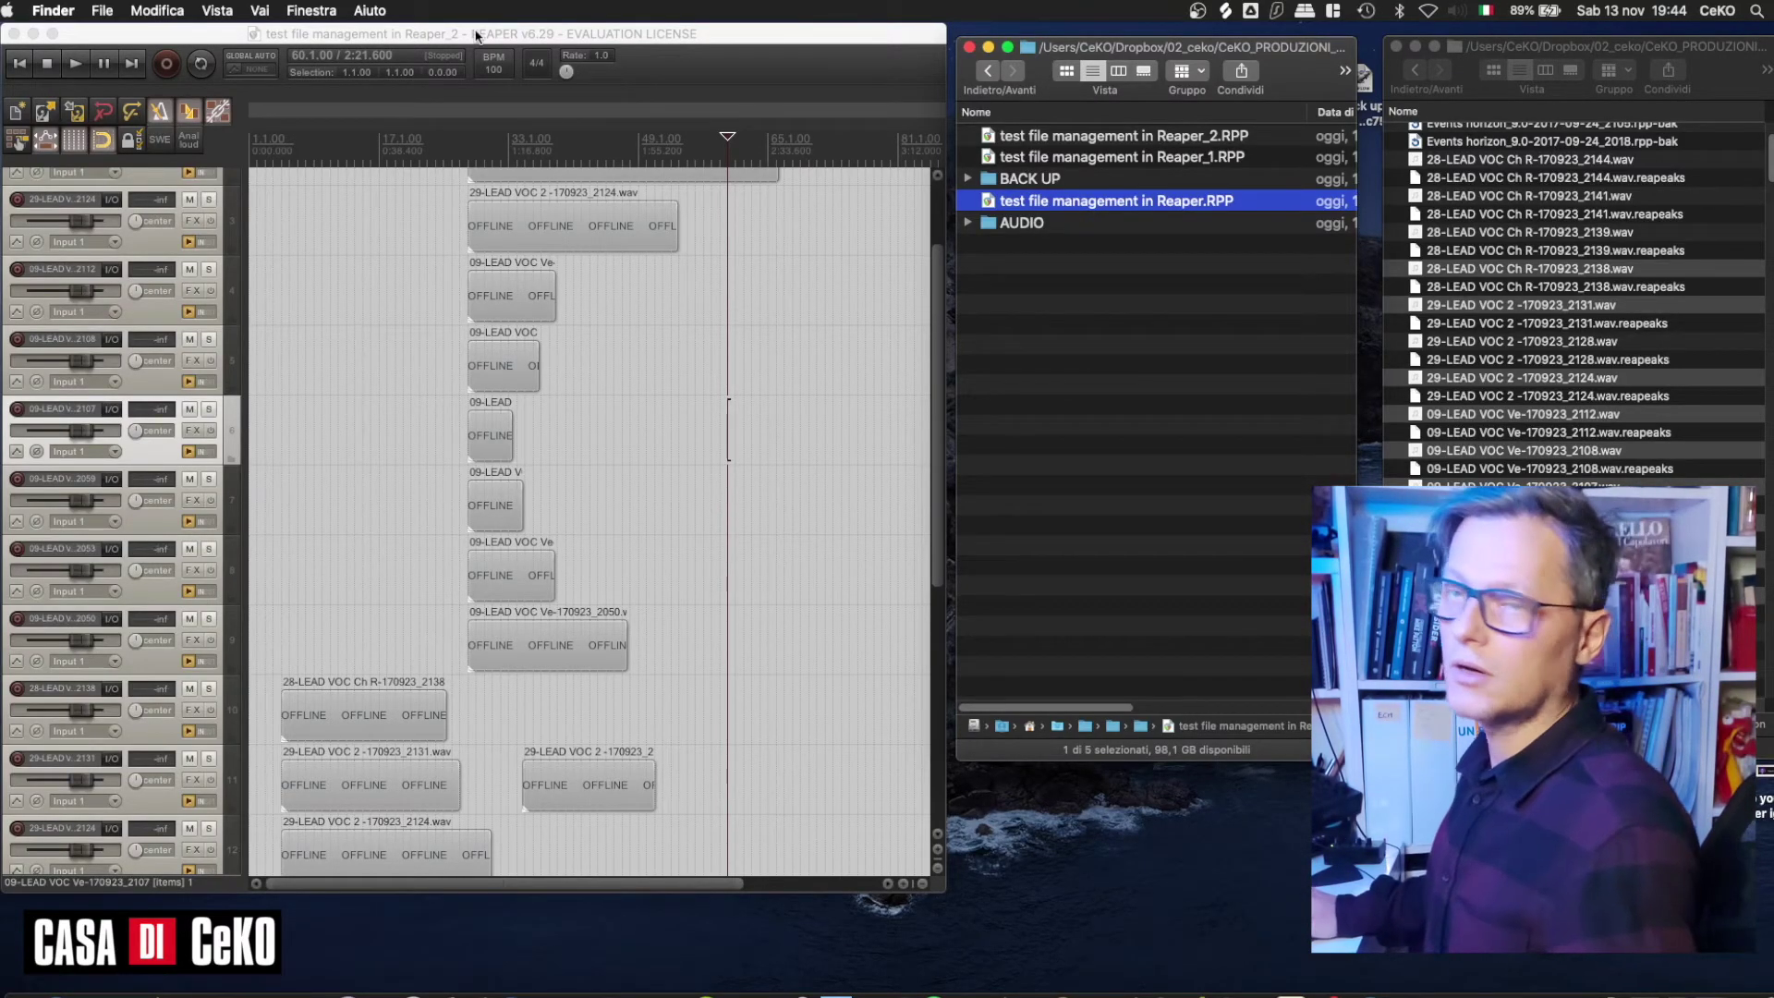
left_click(103, 11)
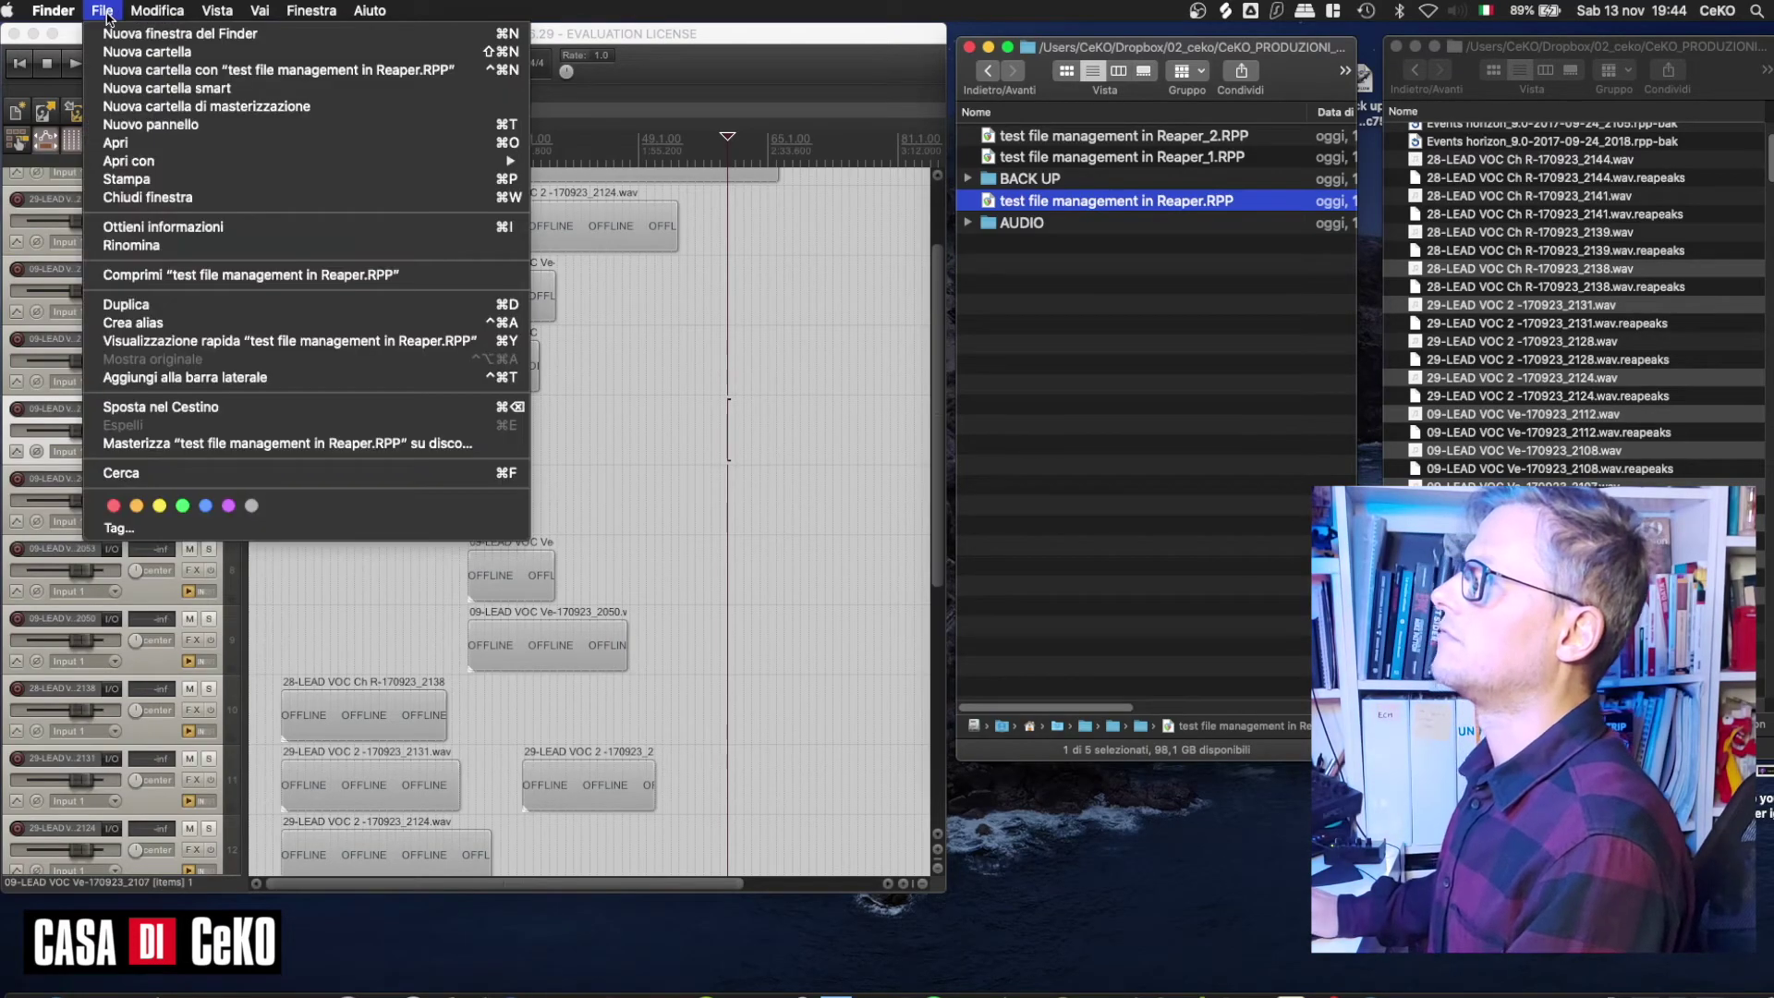
left_click(124, 10)
left_click(224, 268)
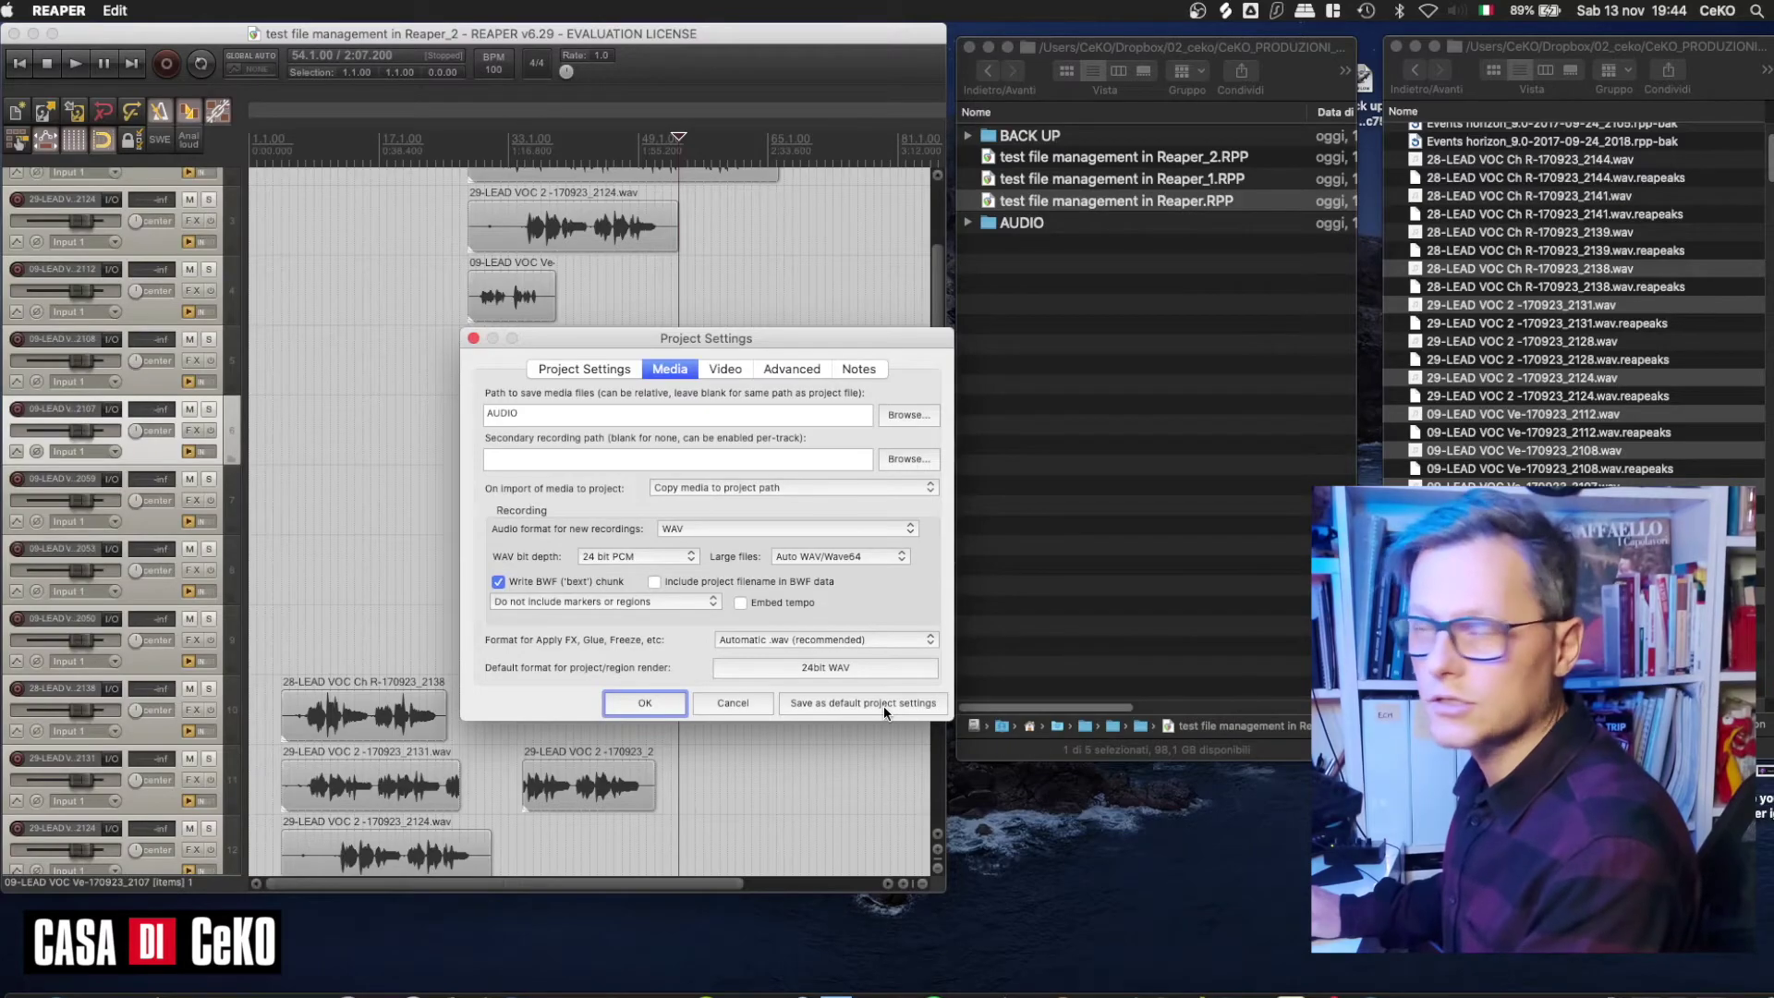
key("Return")
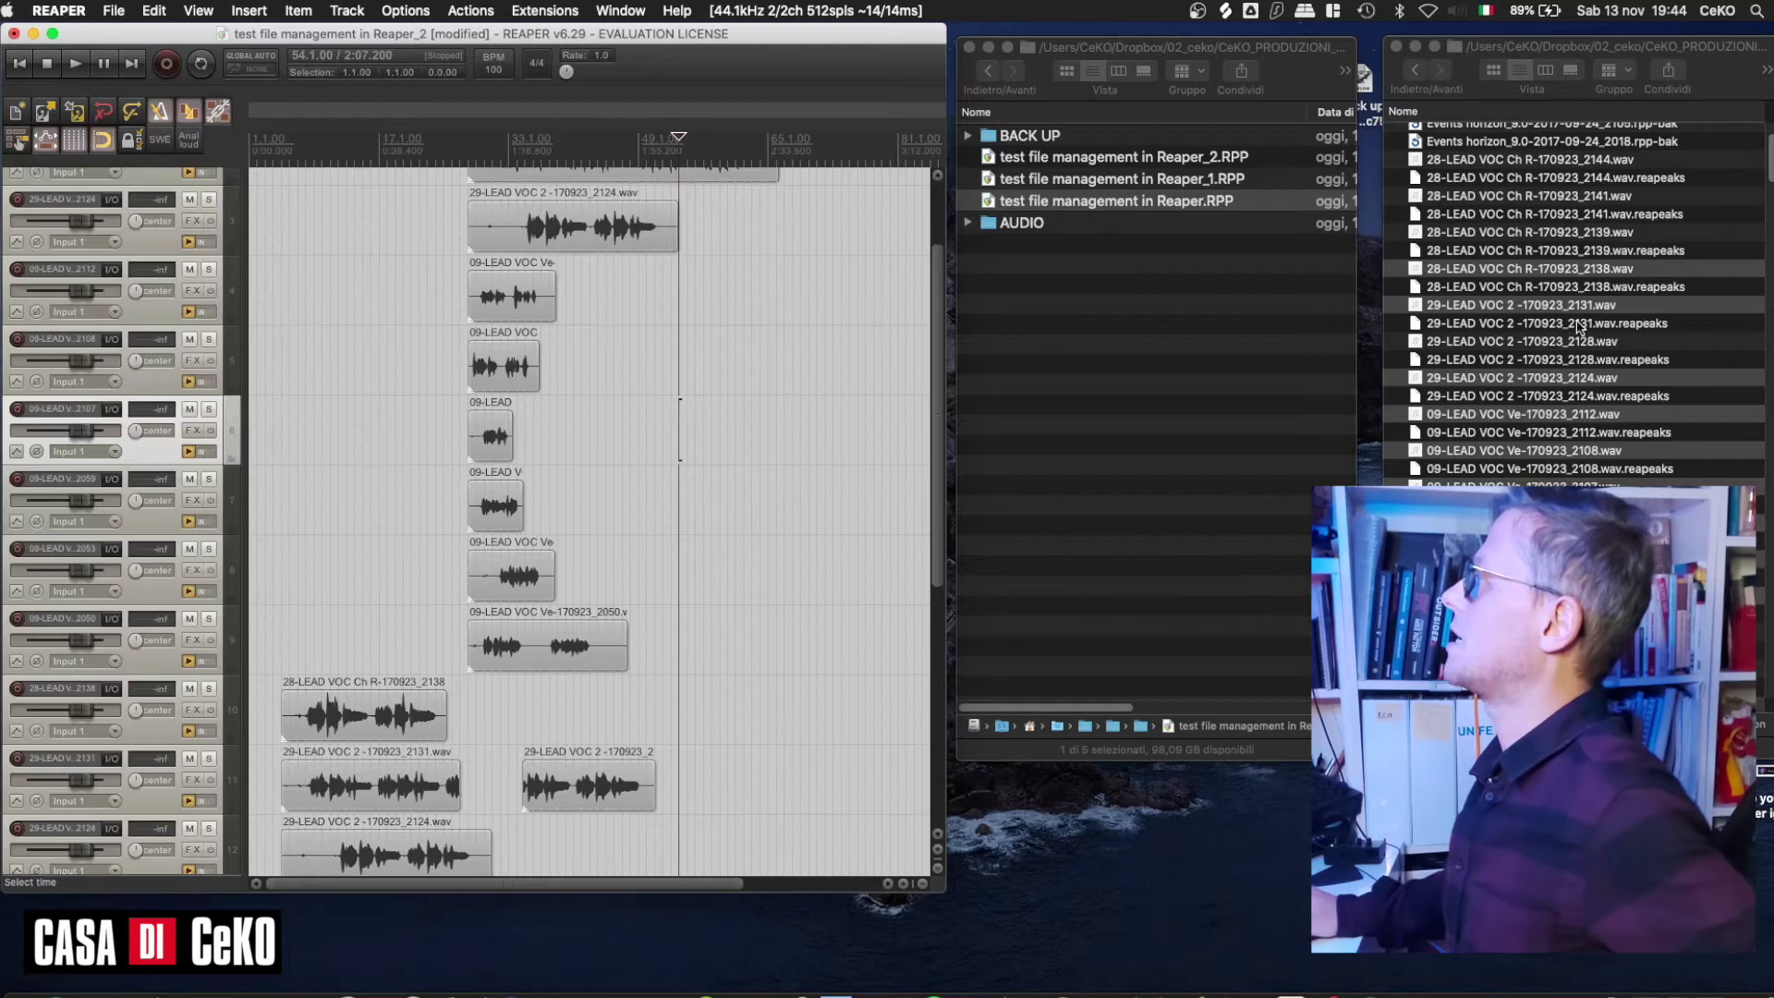
Examine the project and backup files in the old Events horizon folder in Finder.
scroll(1552, 434, "up", 4)
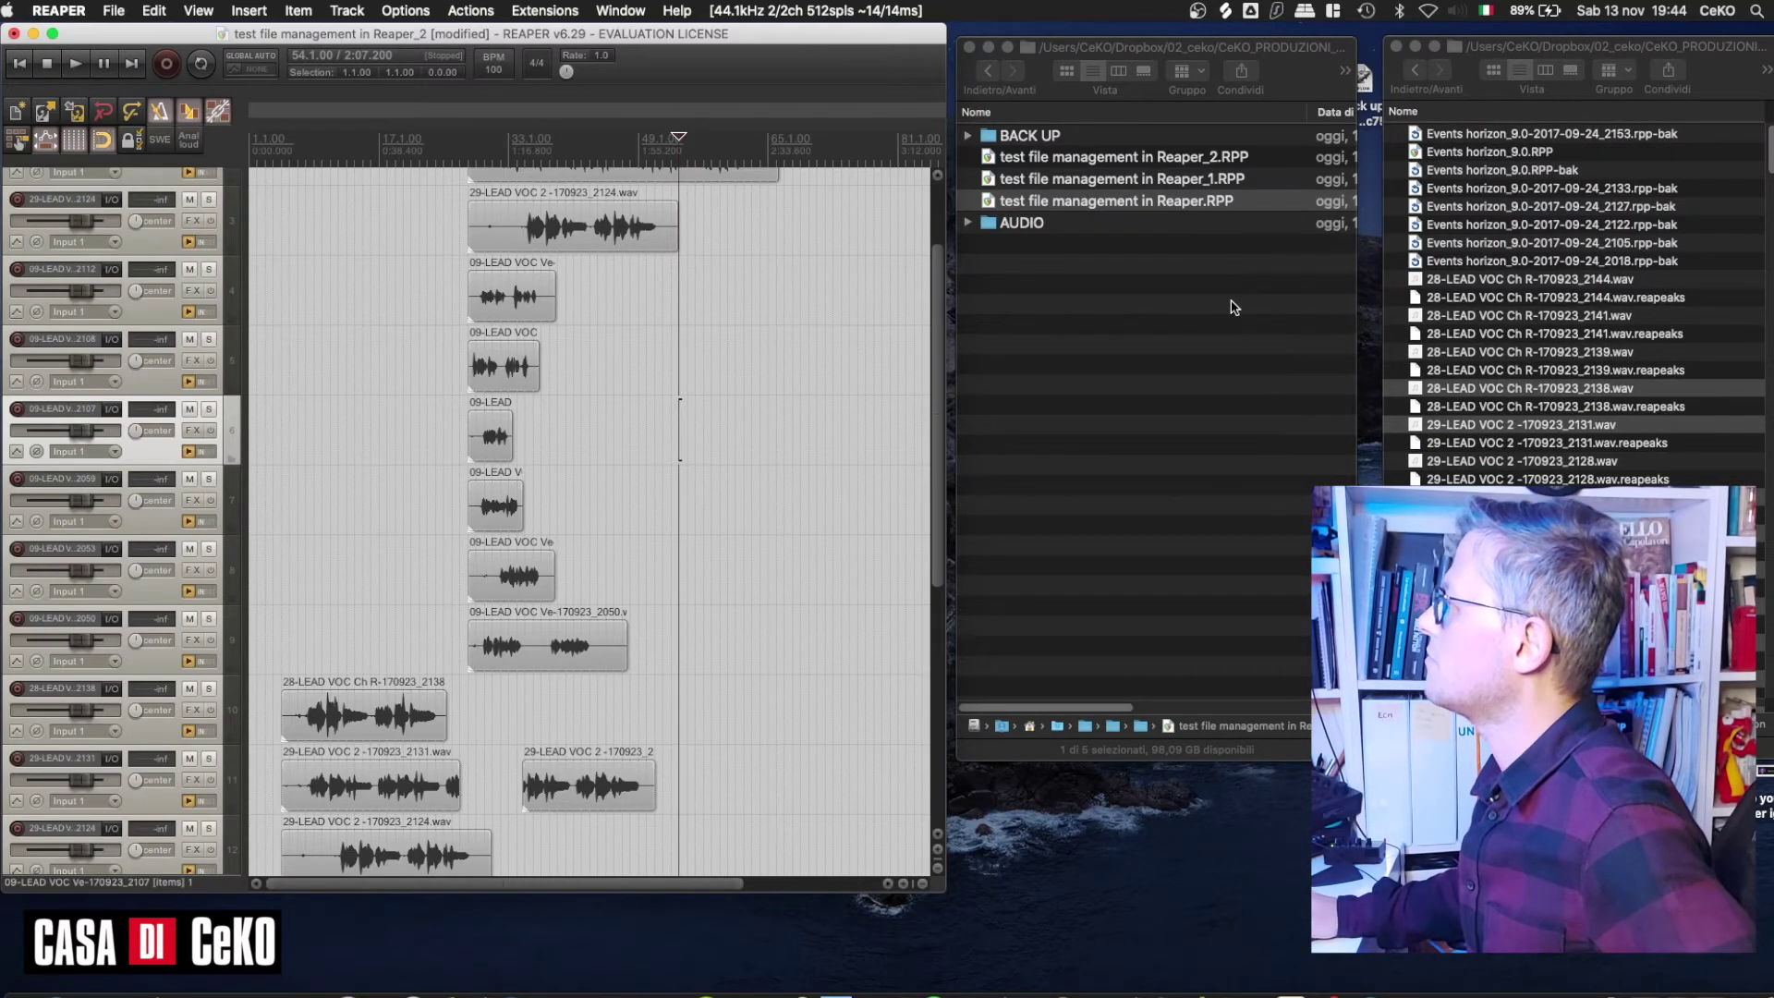